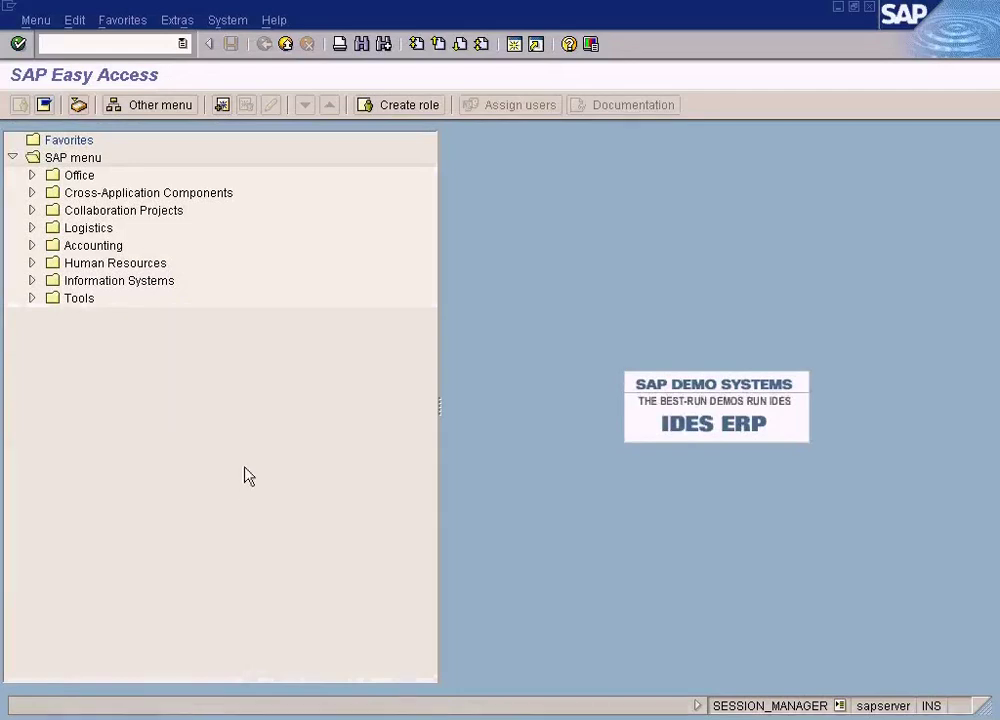
# Open the Display/Change Line Items transaction for accounts under Financial Accounting, Accounts Receivable
pyautogui.click(32, 245)
pyautogui.click(51, 264)
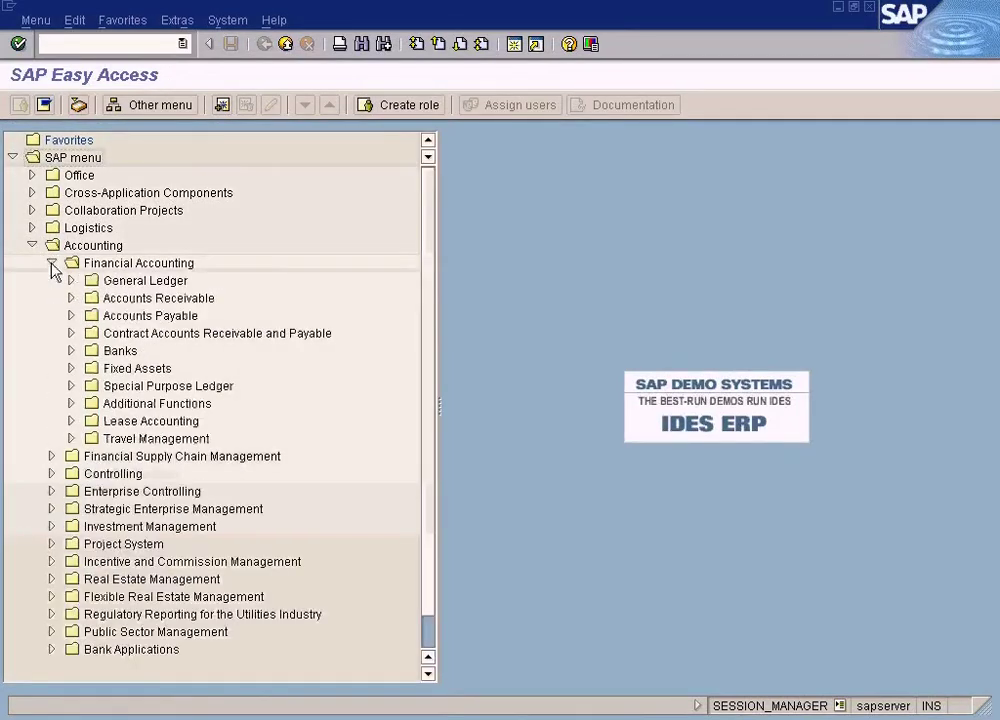
pyautogui.click(71, 298)
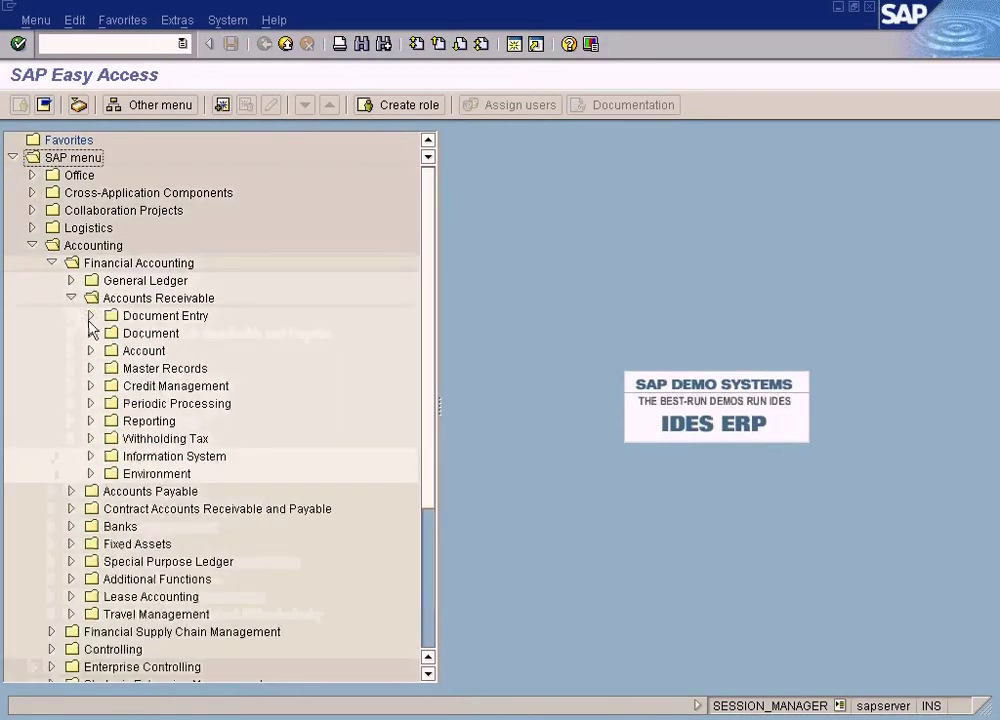
pyautogui.click(91, 350)
pyautogui.doubleClick(196, 387)
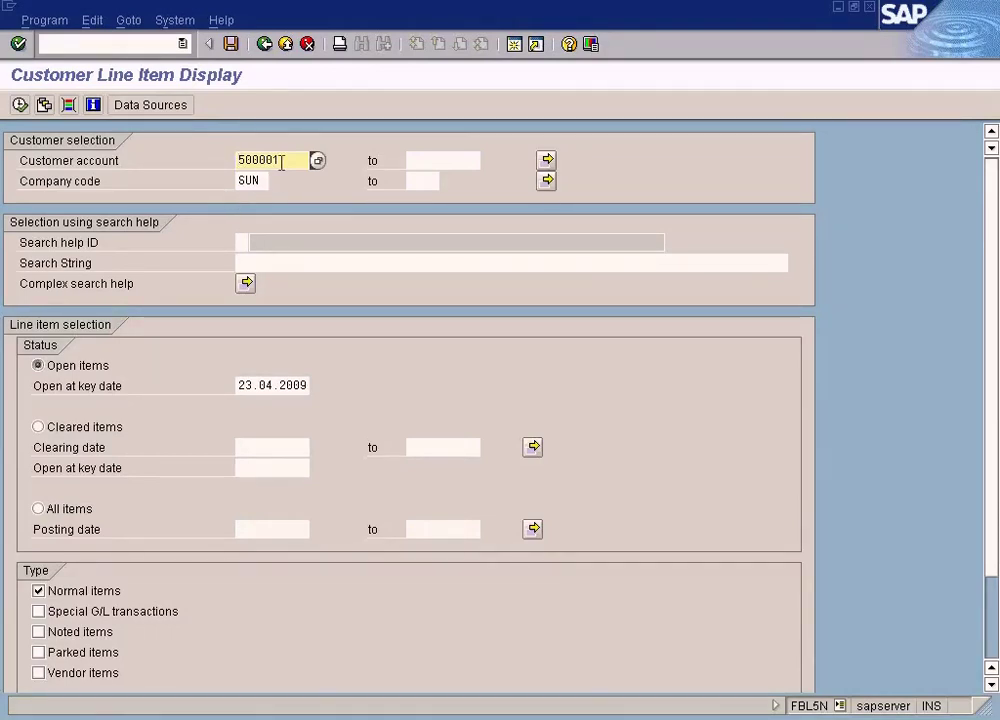
# Exit the customer line item selection screen and reopen Display/Change Line Items
pyautogui.moveTo(281, 160); pyautogui.dragTo(224, 153)
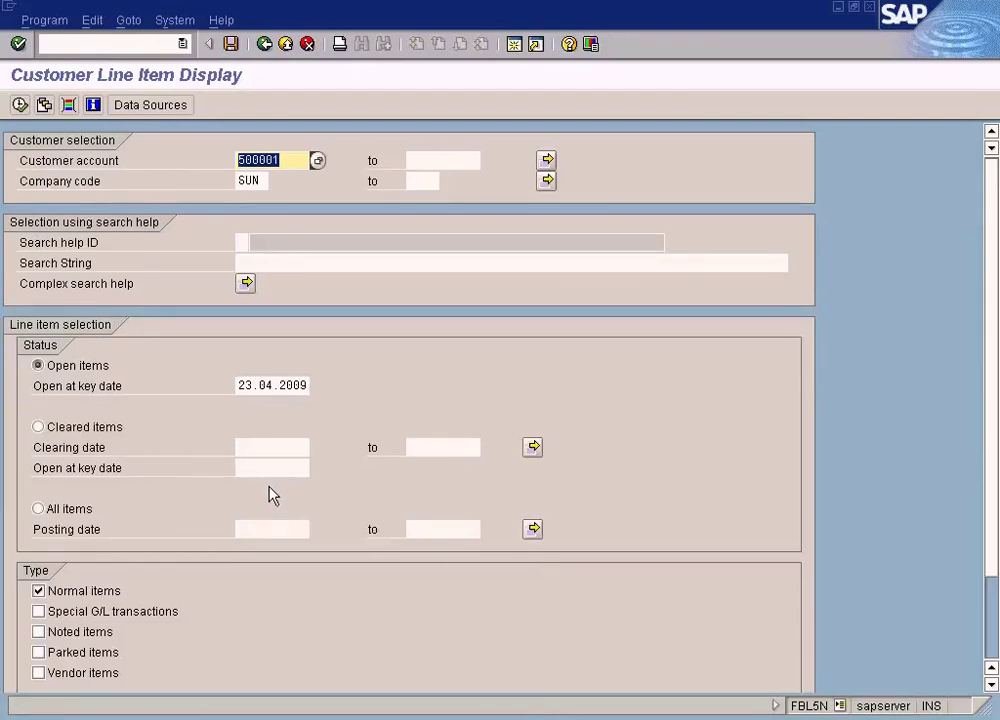
pyautogui.click(288, 50)
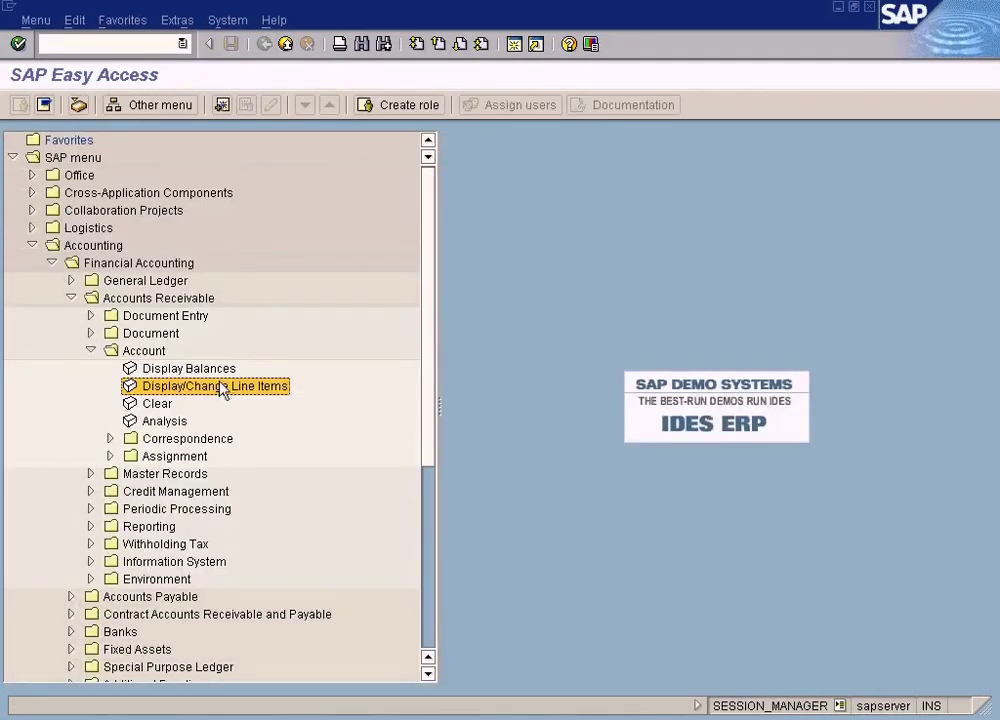
pyautogui.doubleClick(222, 388)
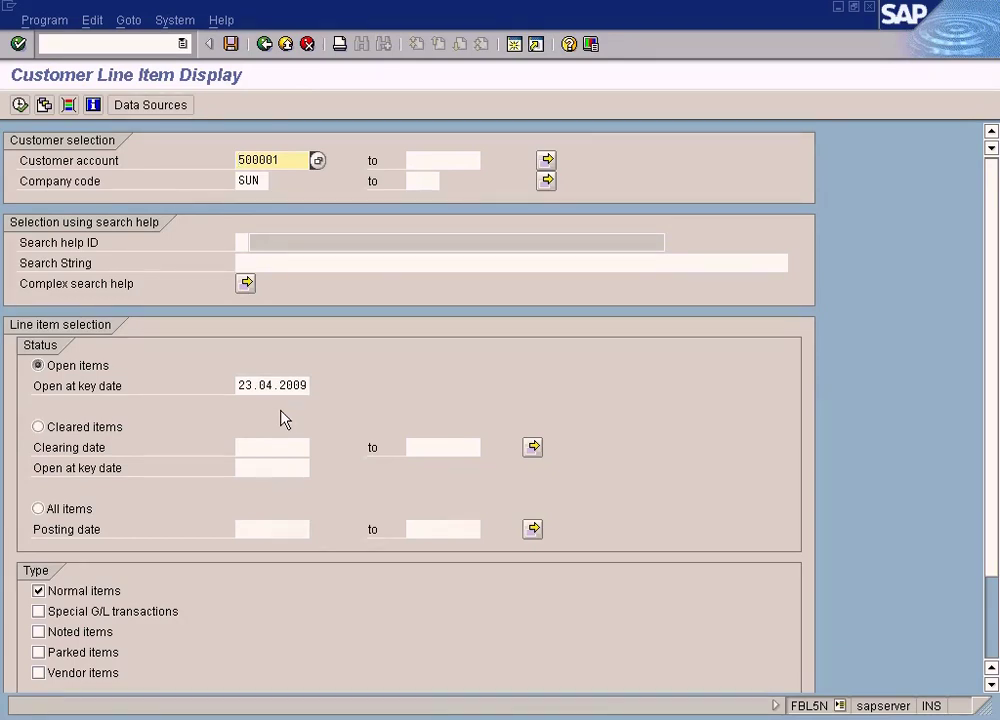
# Search customers by company code SUN and select Customer C as the customer account
pyautogui.click(317, 161)
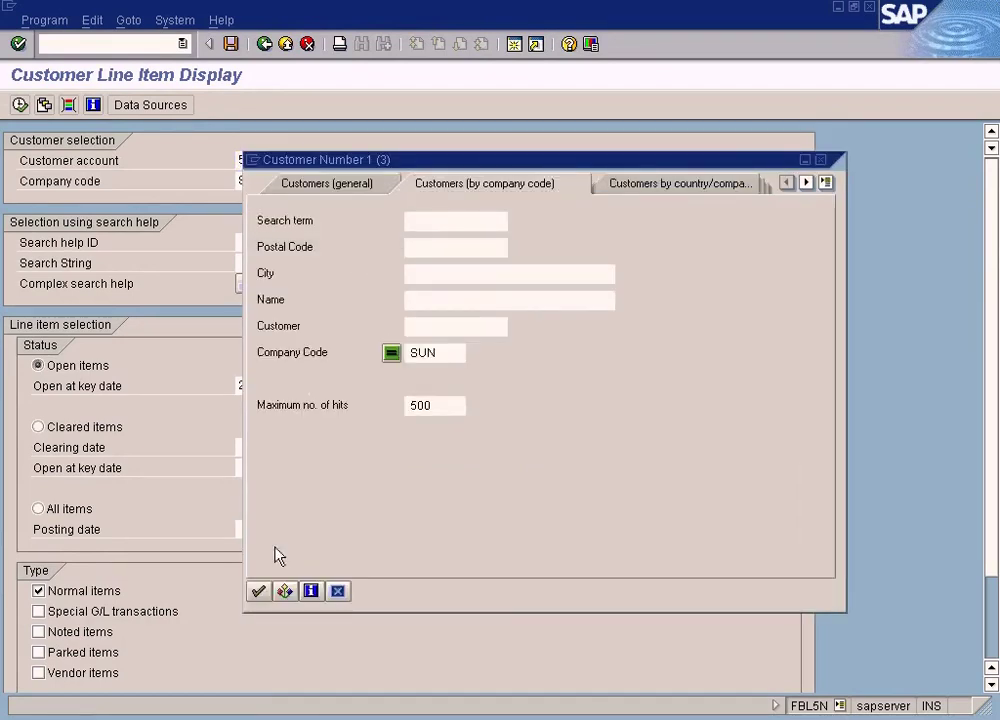
pyautogui.click(258, 591)
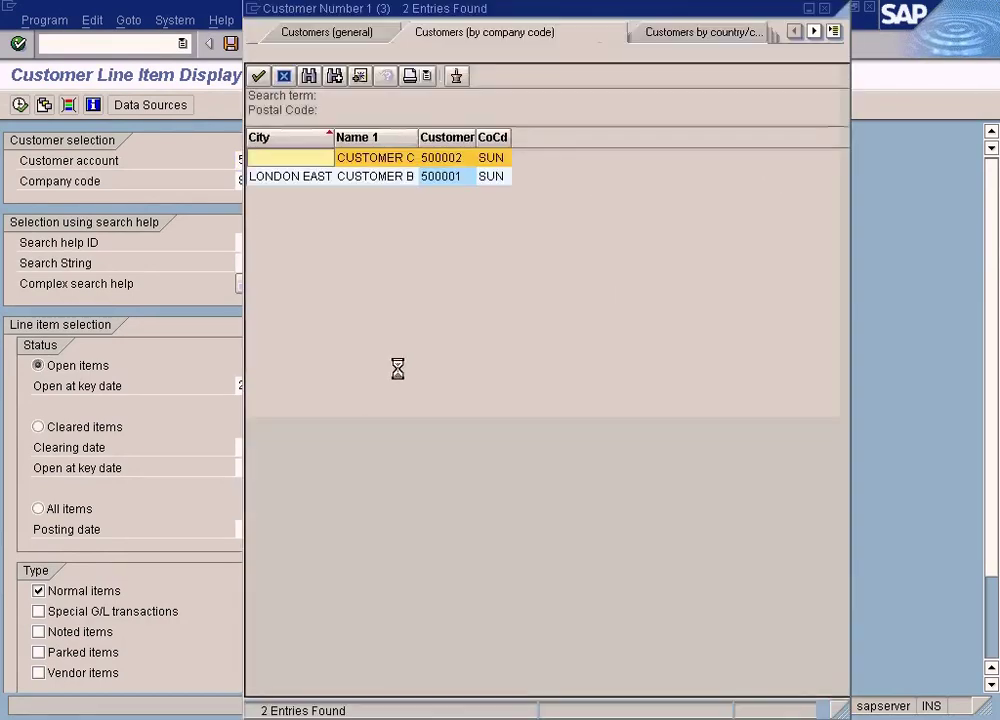
pyautogui.doubleClick(447, 158)
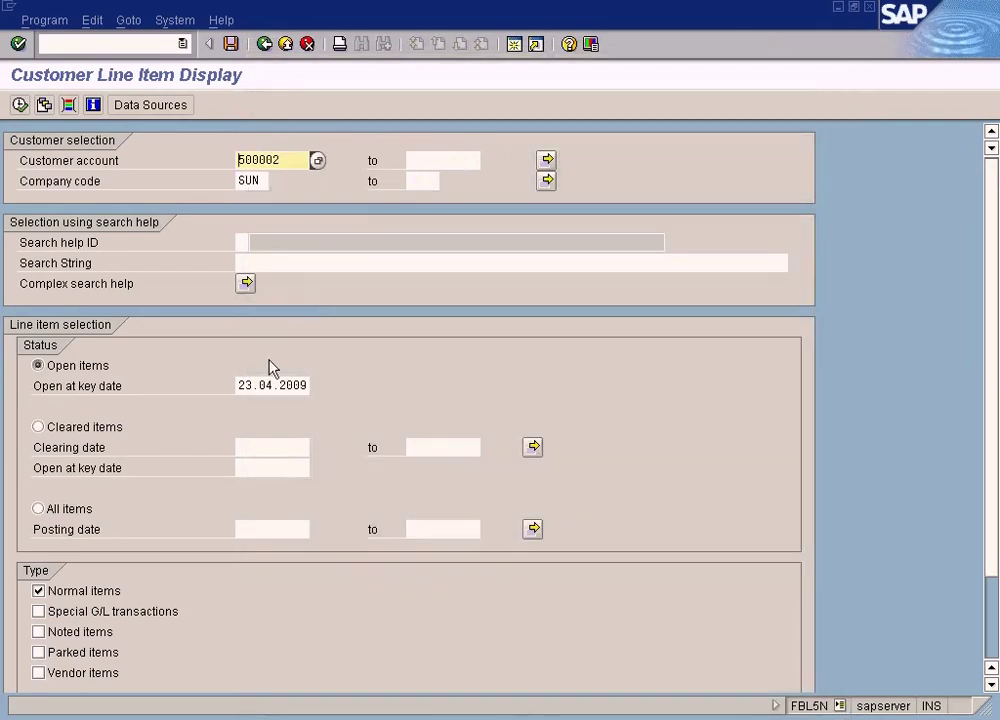
# Set the open items key date to 10.04.2009, run the line item report and go back
pyautogui.moveTo(238, 385); pyautogui.dragTo(306, 386)
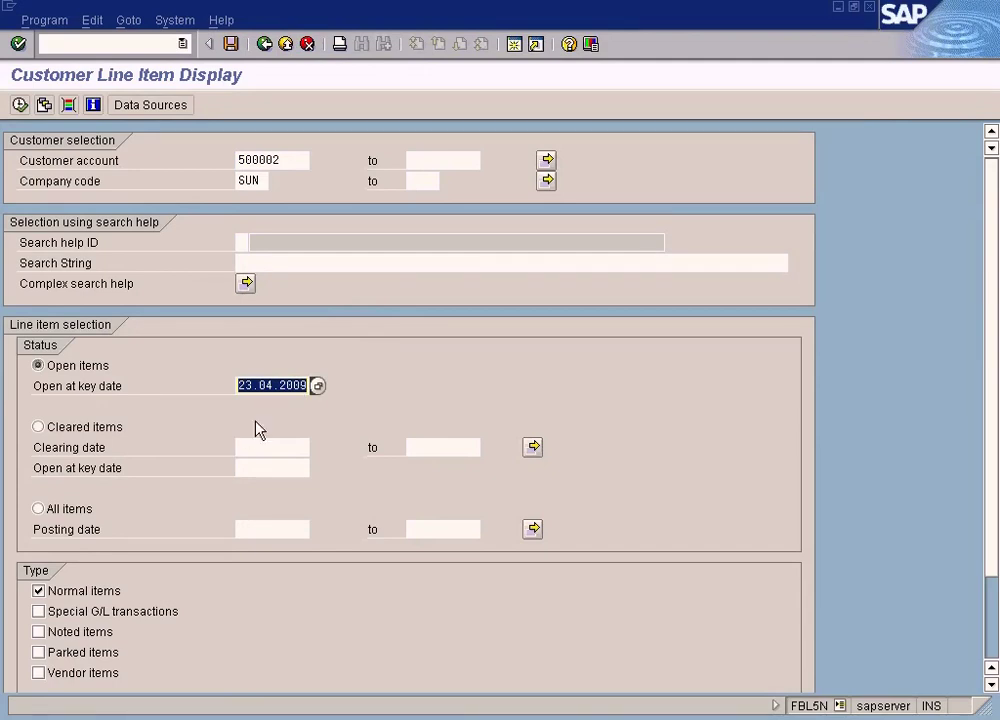
pyautogui.write('10')
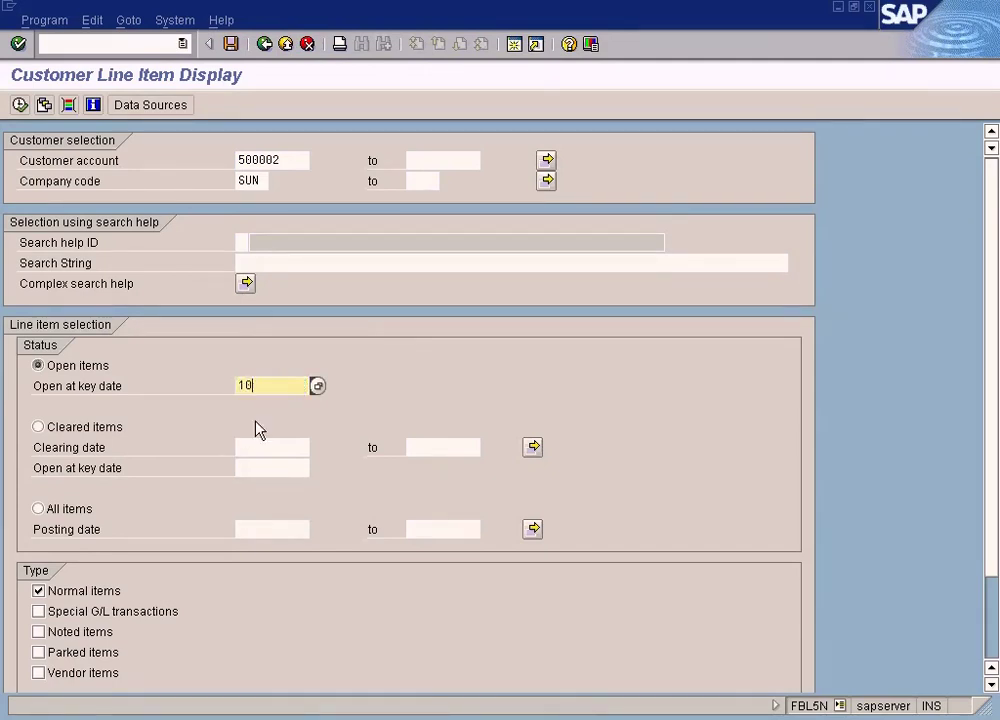
pyautogui.write('.04.2009')
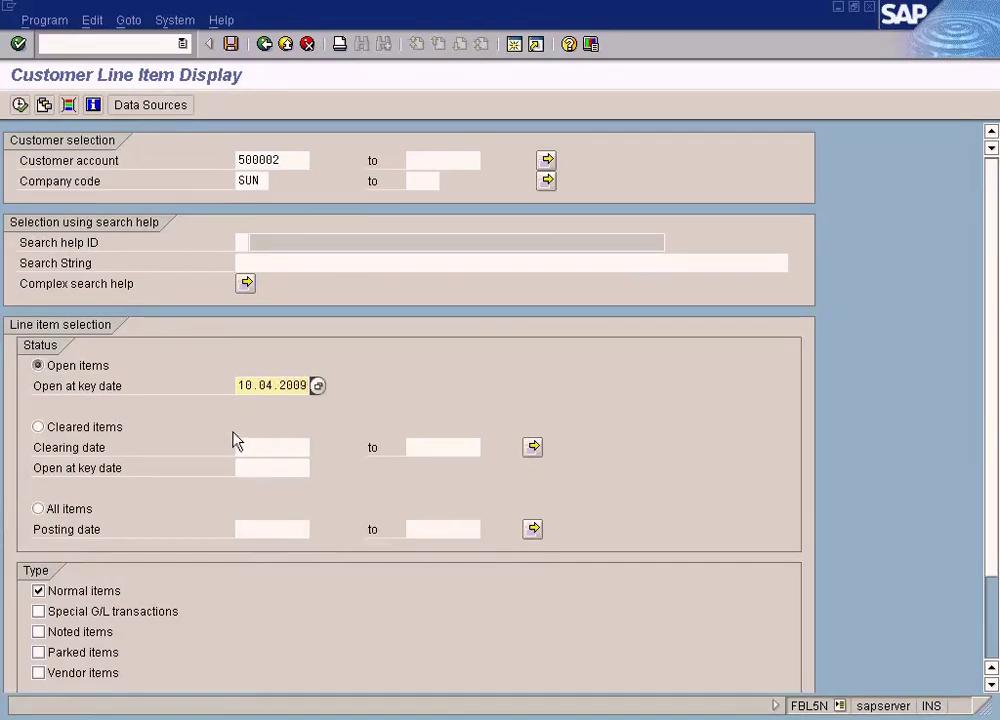
pyautogui.scroll(-2, 995, 615)
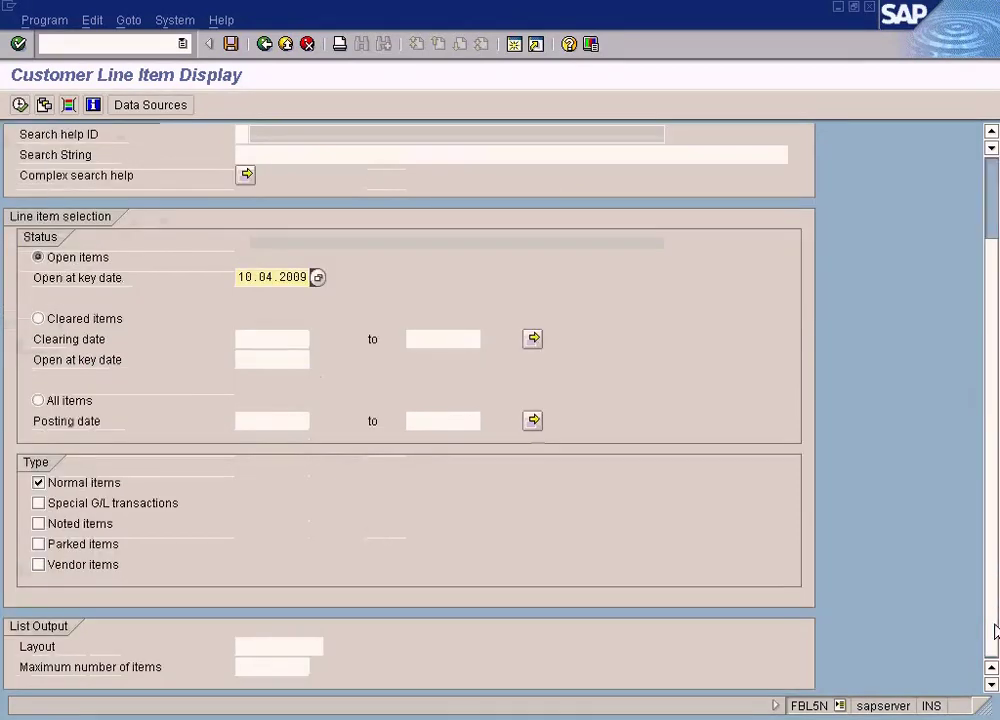
pyautogui.scroll(2, 643, 245)
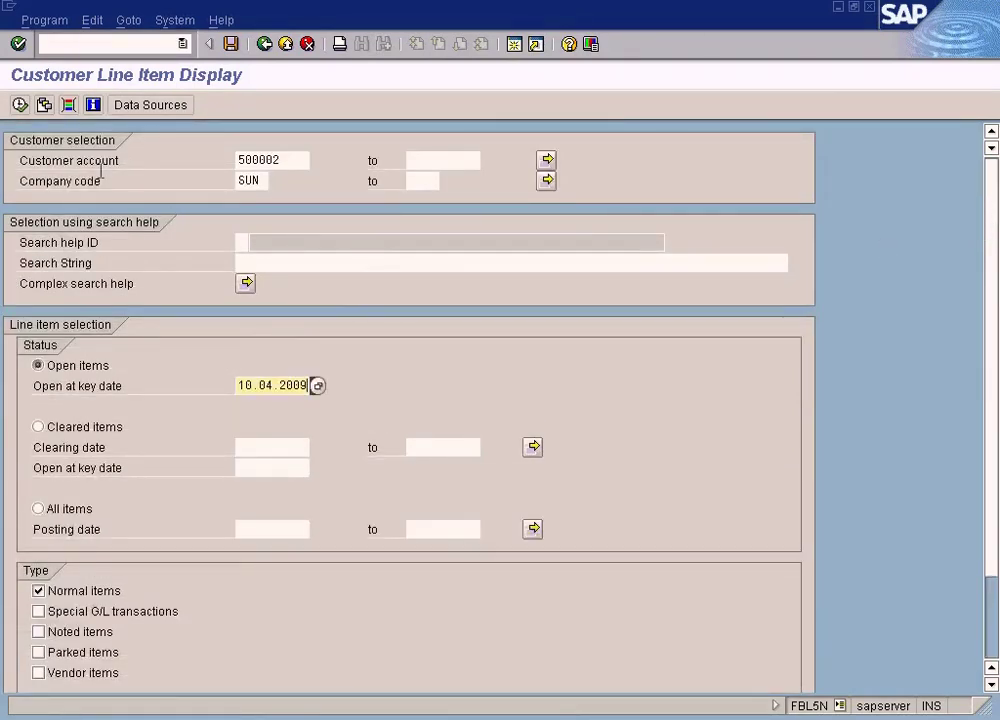
pyautogui.click(18, 105)
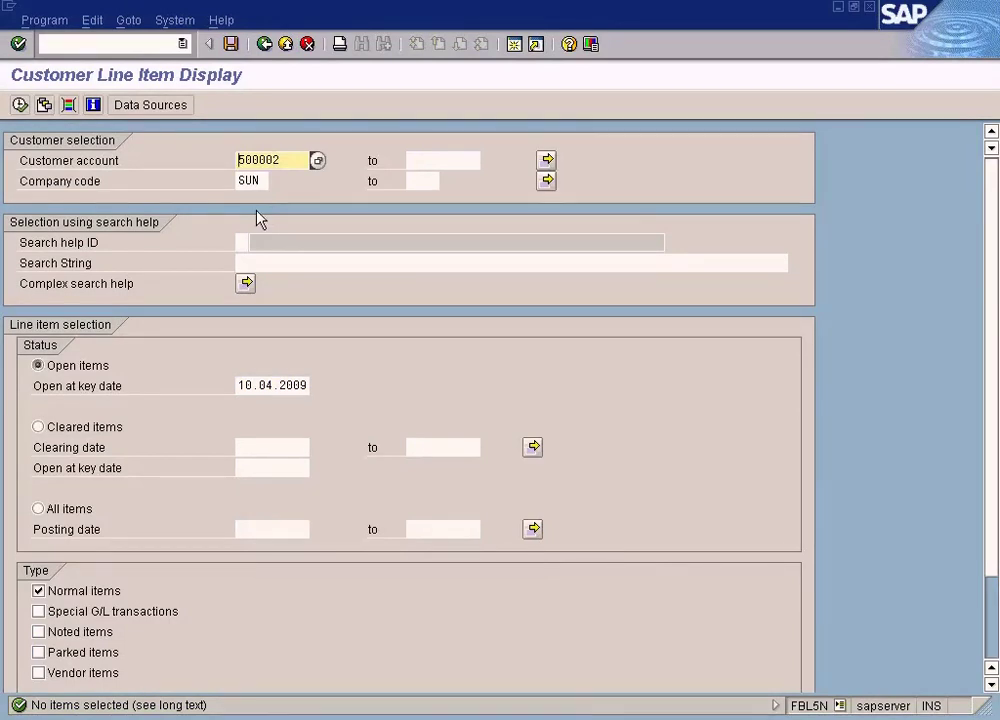
pyautogui.click(265, 44)
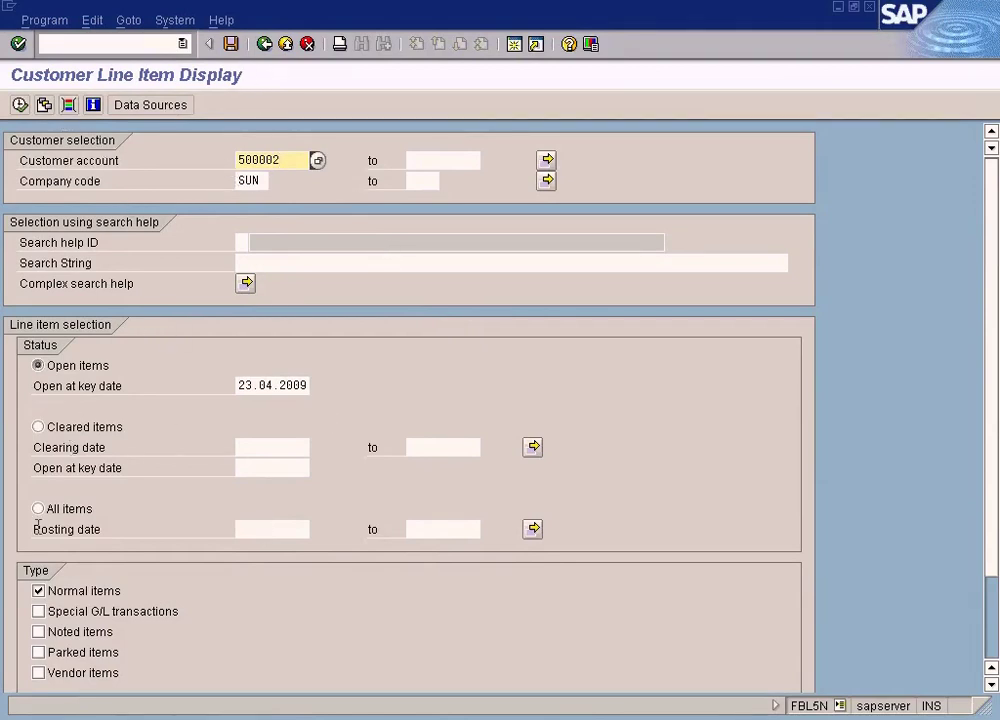
# Save the selection criteria as a variant named Sample Variant with the meaning "This is a sample variant"
pyautogui.click(231, 44)
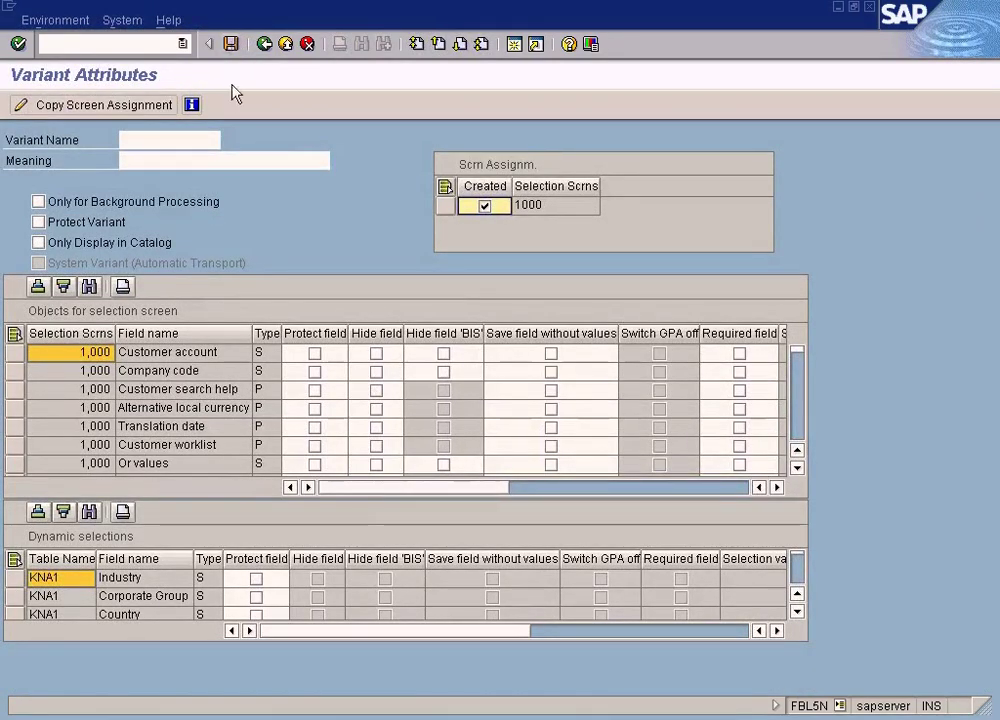
pyautogui.click(190, 139)
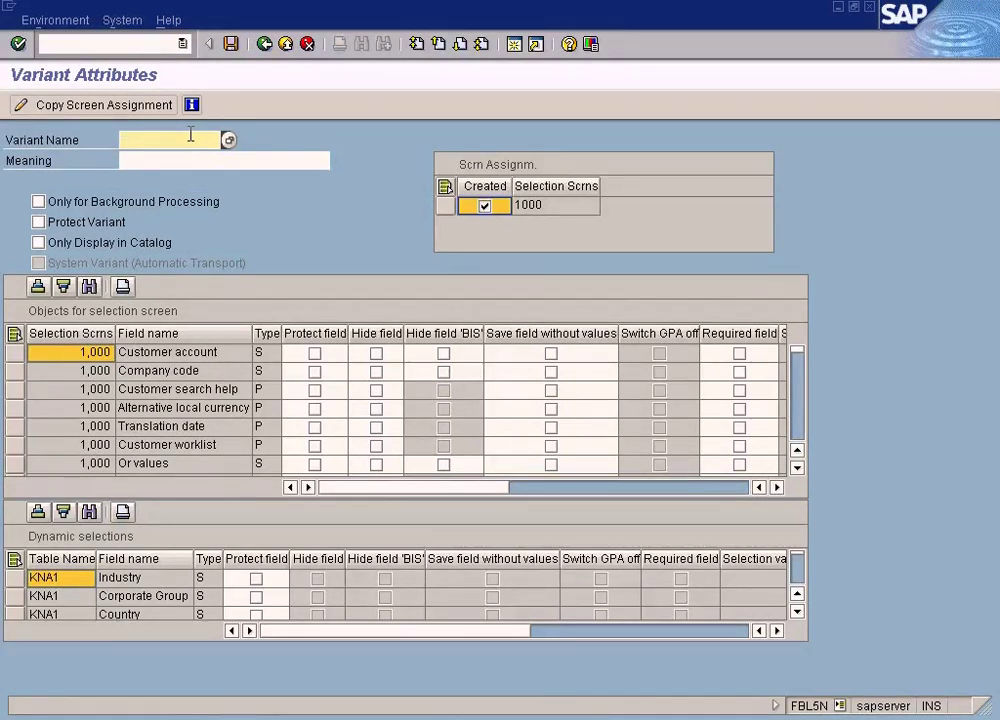
pyautogui.write('Samp1')
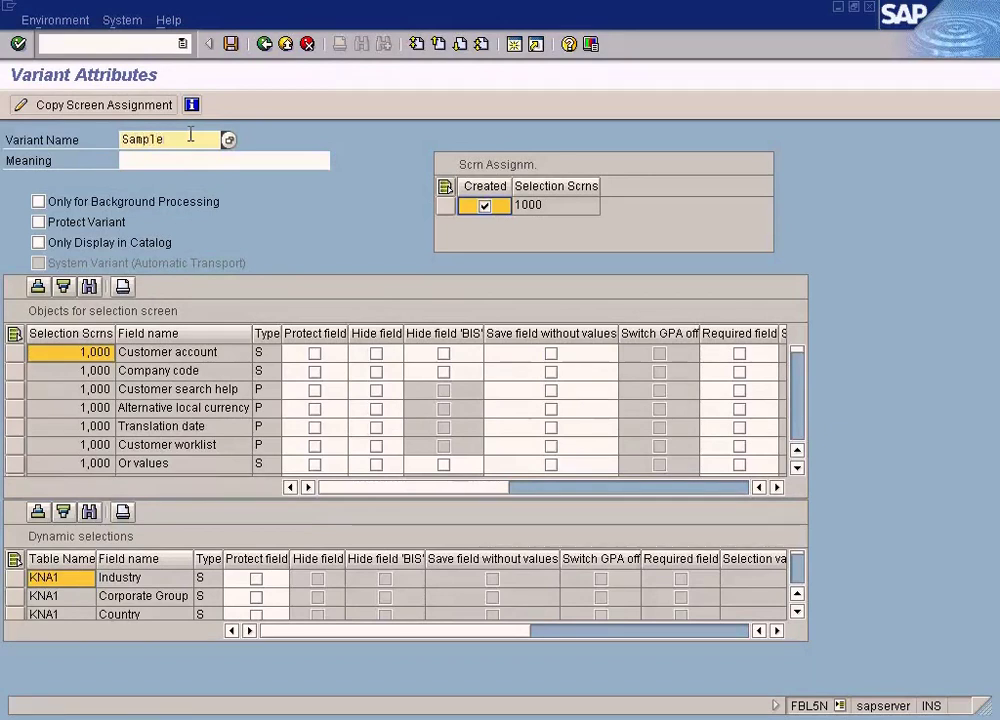
pyautogui.write('e Va')
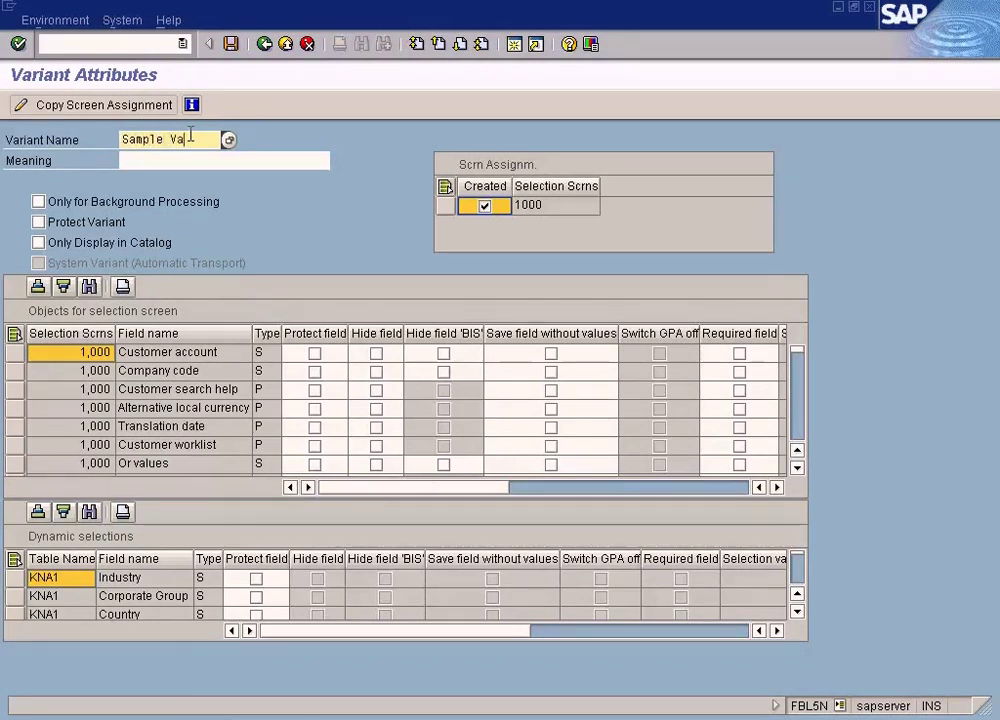
pyautogui.write('riant')
pyautogui.press('Tab')
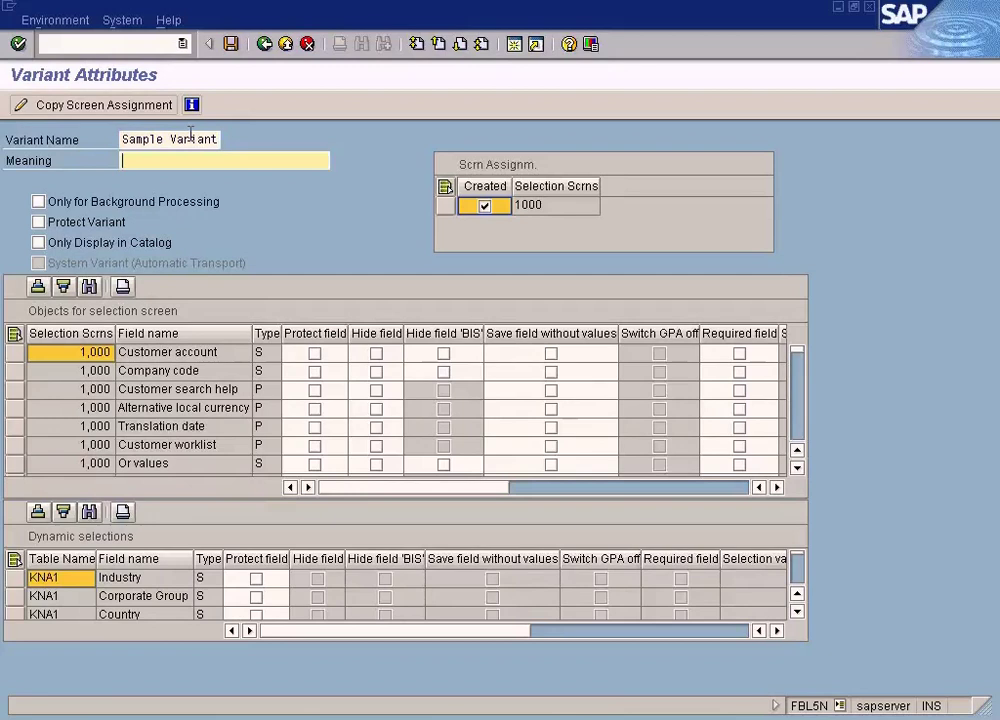
pyautogui.write('This is ')
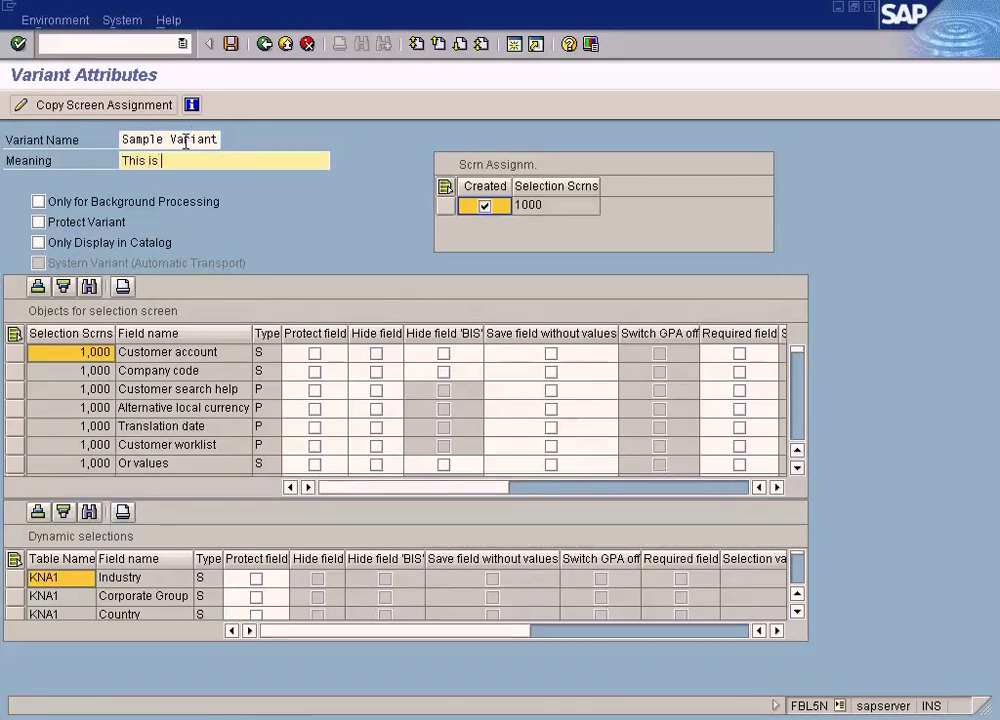
pyautogui.write('a sample variant')
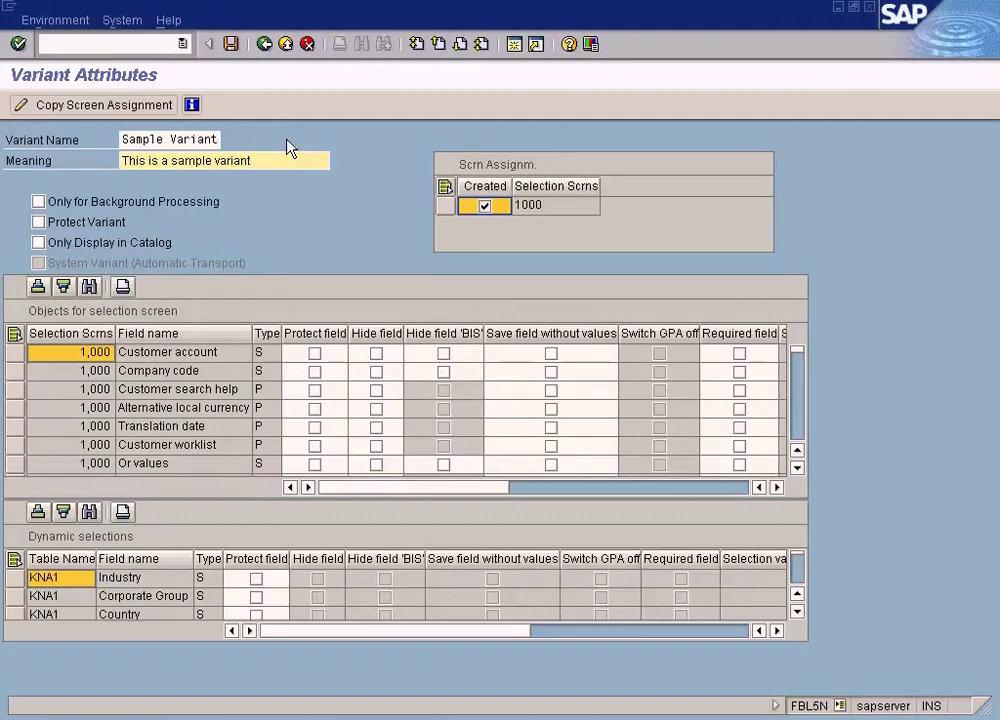
pyautogui.click(230, 46)
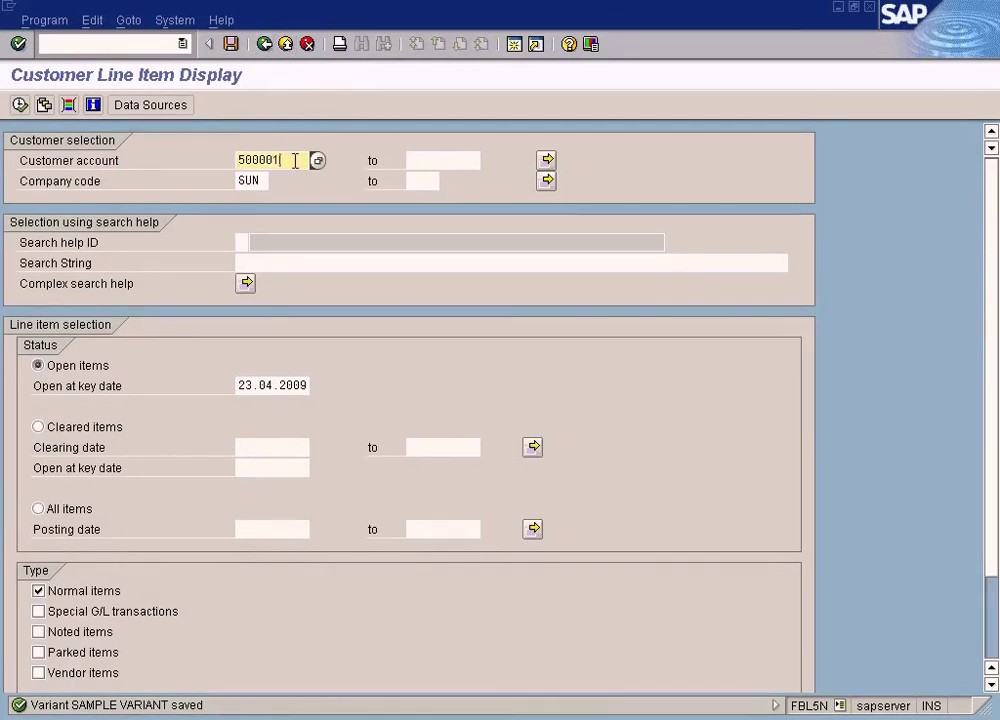
# Display Customer B's open line items for company code SUN and return to the selection screen
pyautogui.click(19, 104)
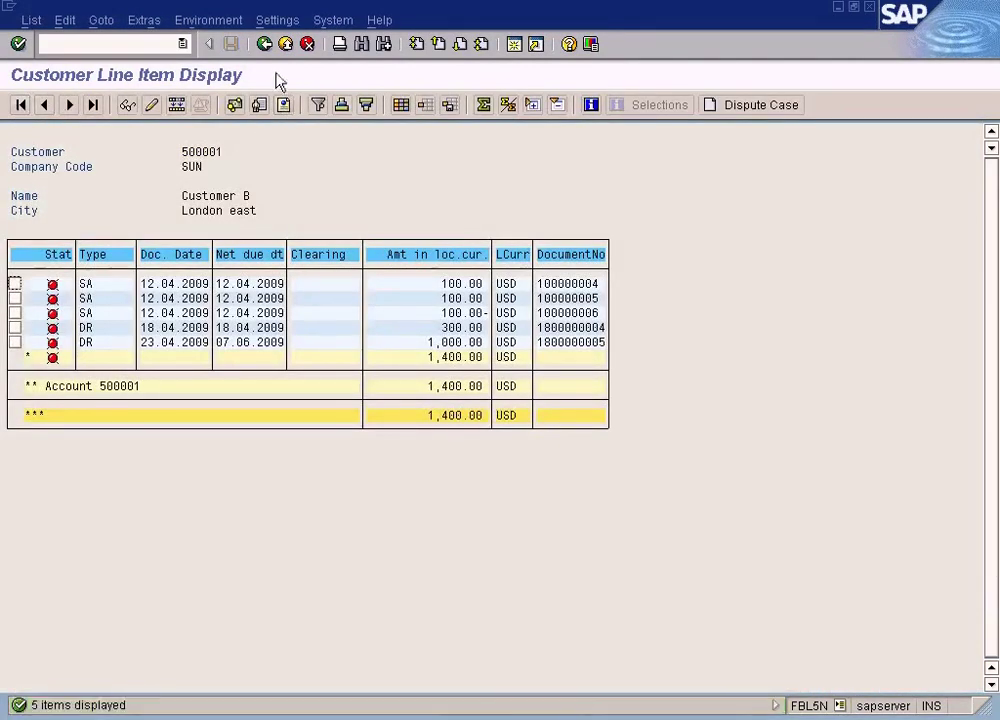
pyautogui.click(265, 45)
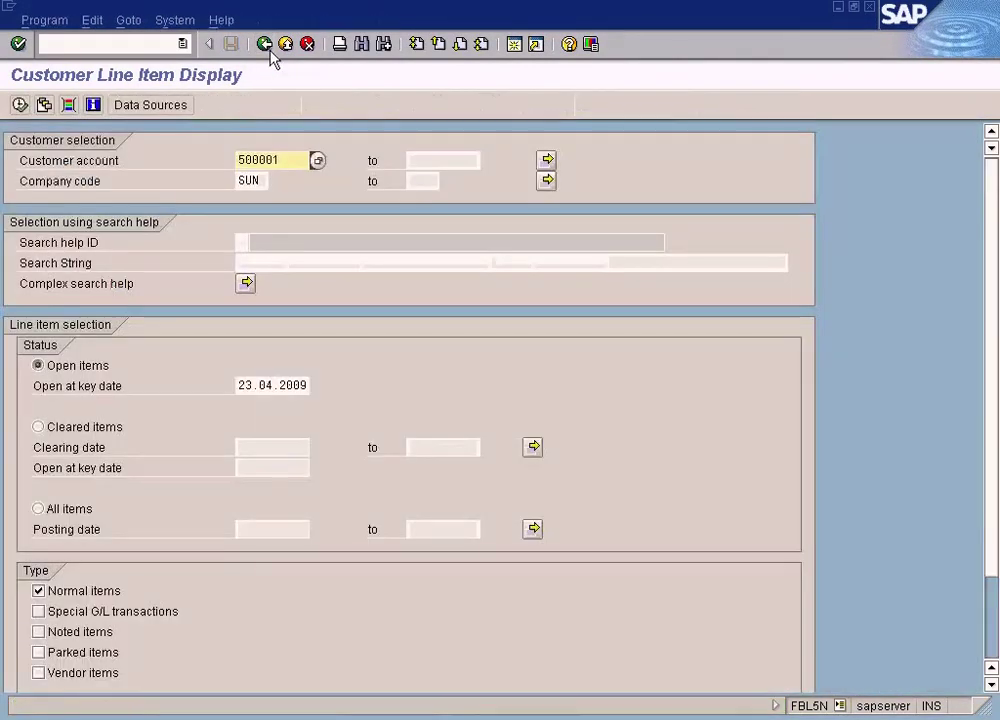
pyautogui.click(285, 165)
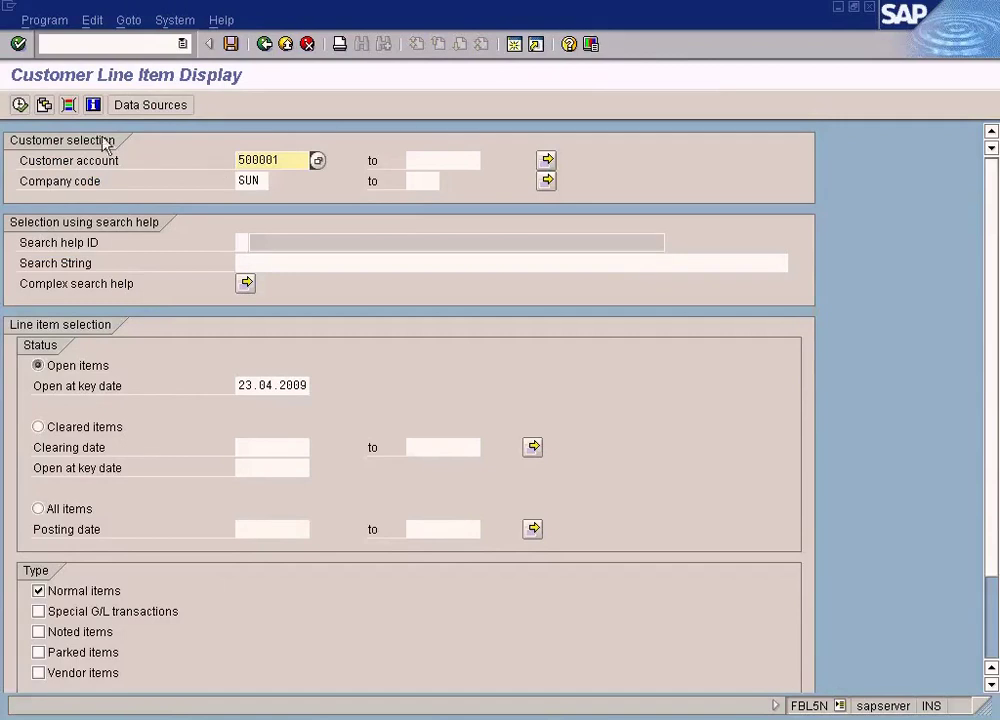
# Load the saved variant SAMPLE VARIANT from the variant catalog into the selection screen
pyautogui.click(46, 107)
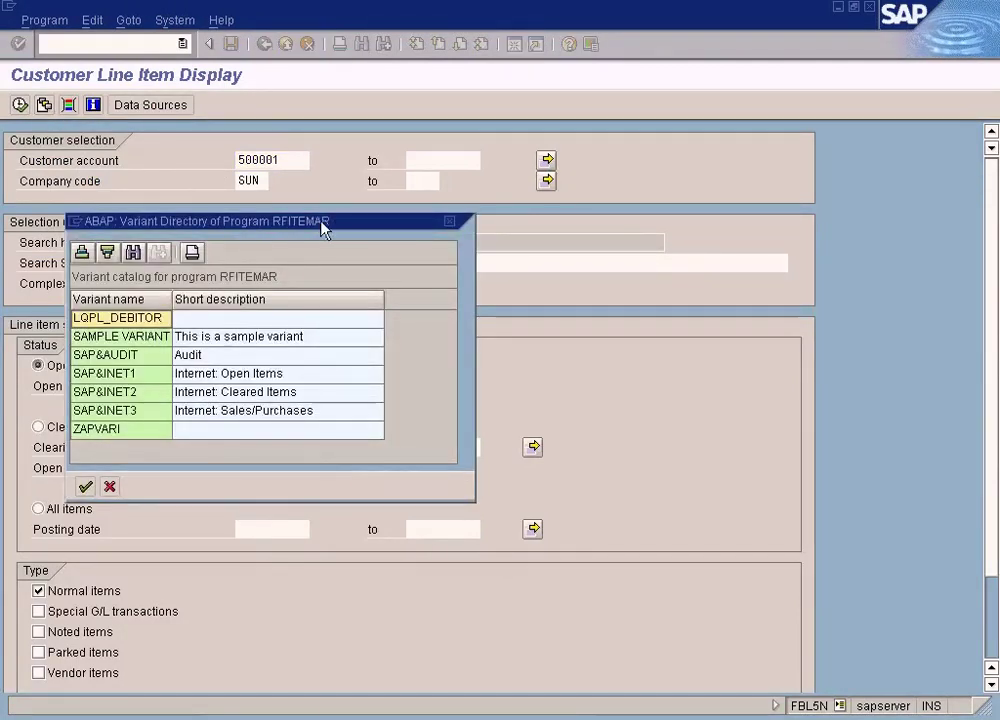
pyautogui.click(228, 340)
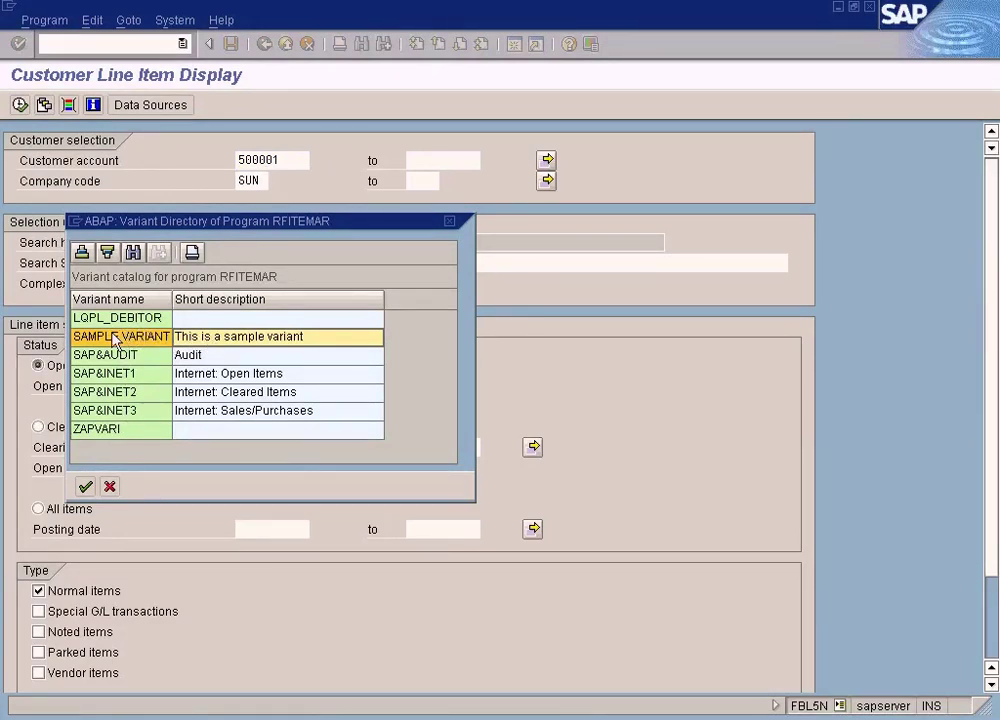
pyautogui.doubleClick(208, 342)
pyautogui.click(290, 159)
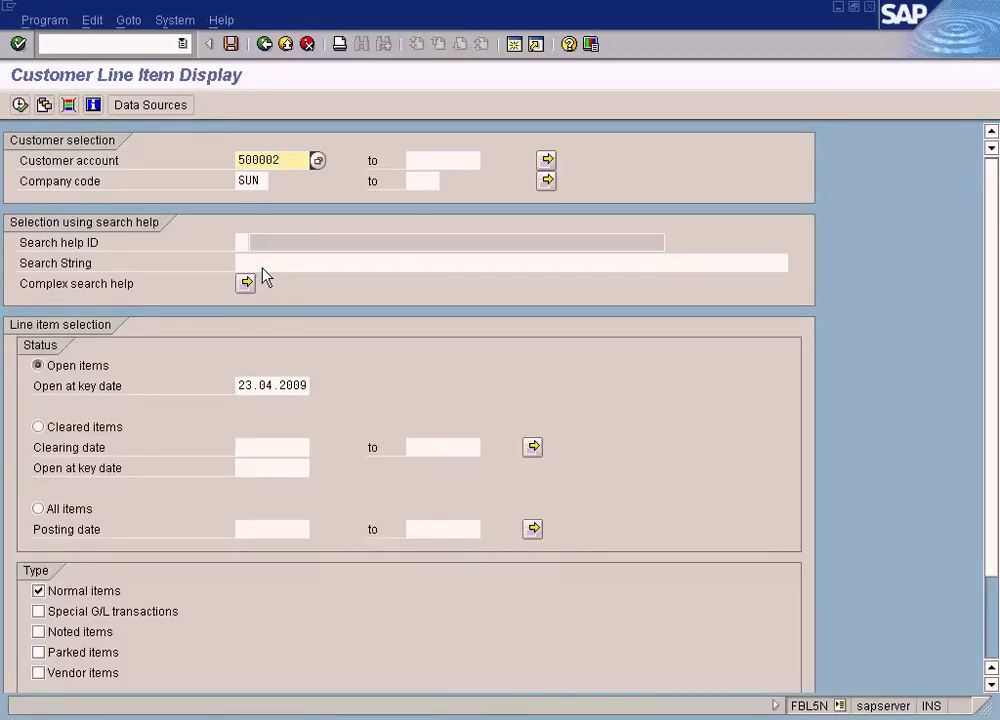
# Look over the program's variant catalog, close it without choosing a variant and exit the report
pyautogui.click(44, 104)
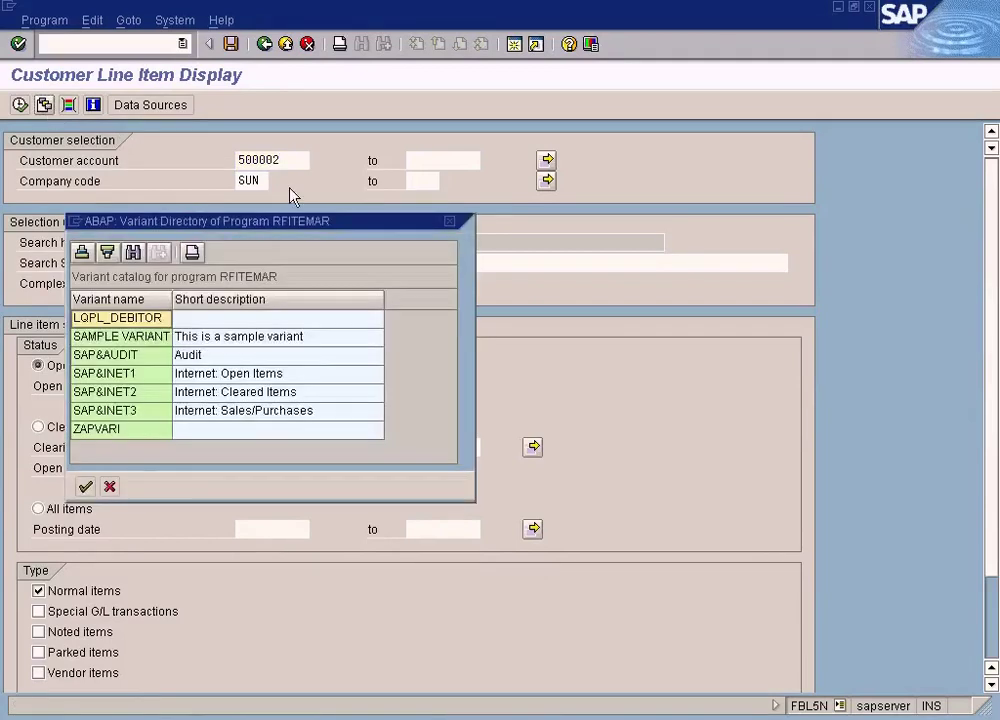
pyautogui.click(110, 486)
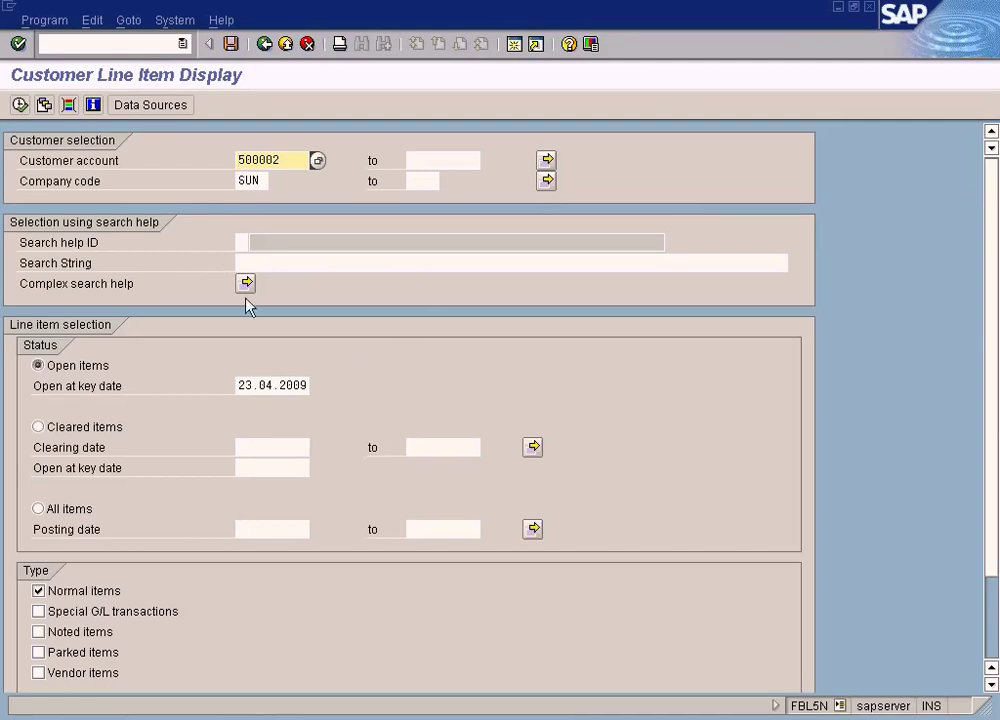
pyautogui.click(286, 44)
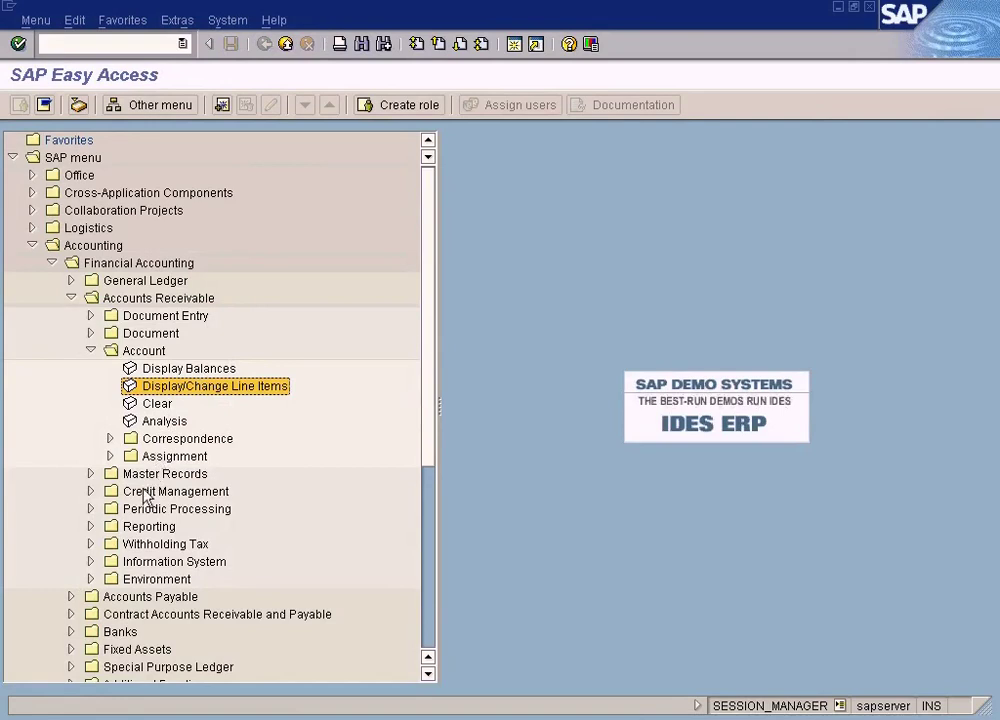
# Open the G/L Account Balances (New) report from the General Ledger information system, under General Ledger Reports (New), general account balances
pyautogui.scroll(-3, 145, 497)
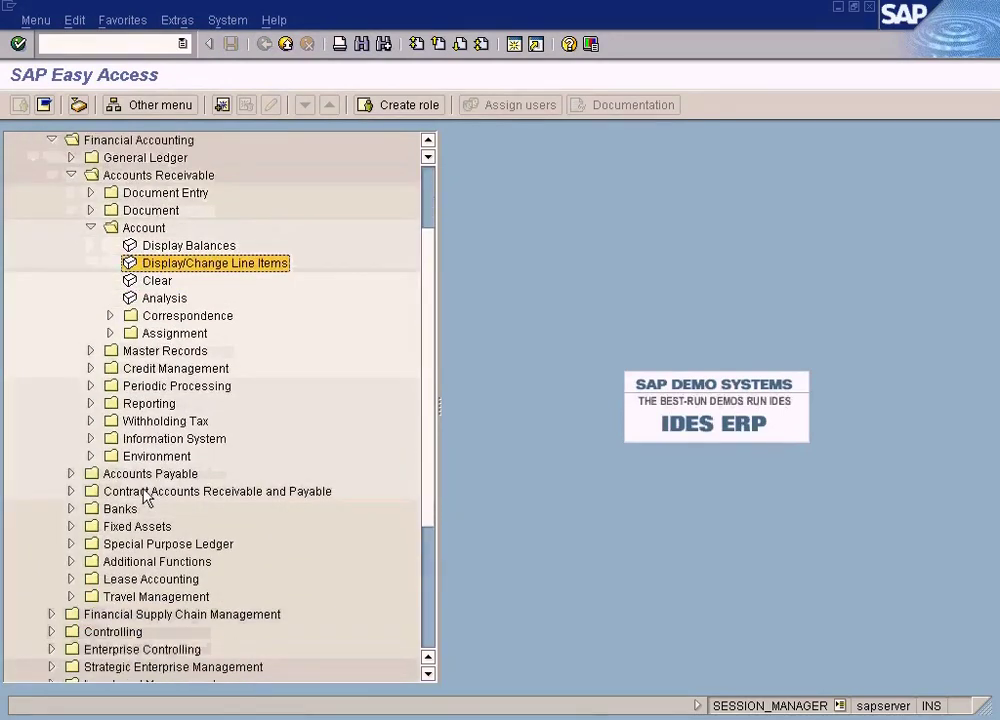
pyautogui.click(71, 159)
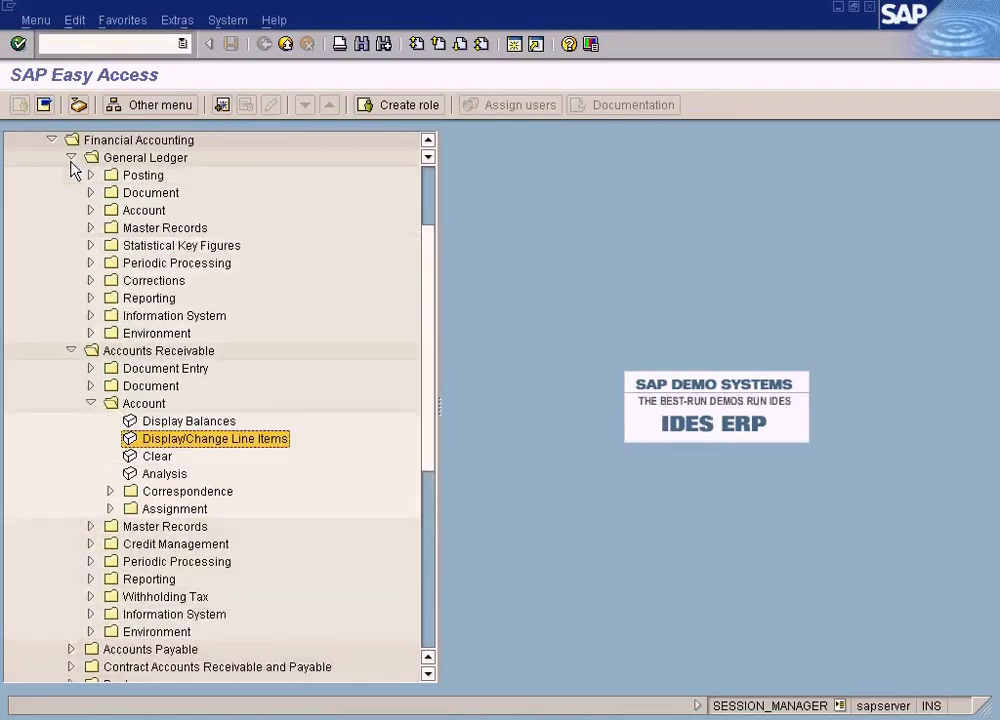
pyautogui.click(90, 298)
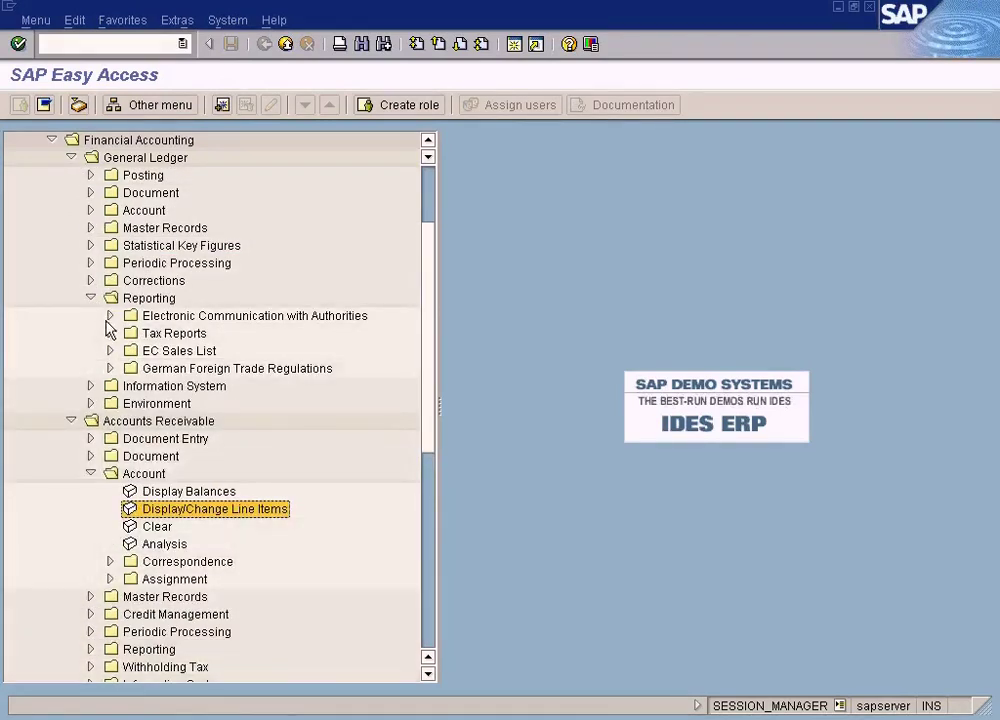
pyautogui.click(94, 387)
pyautogui.click(110, 421)
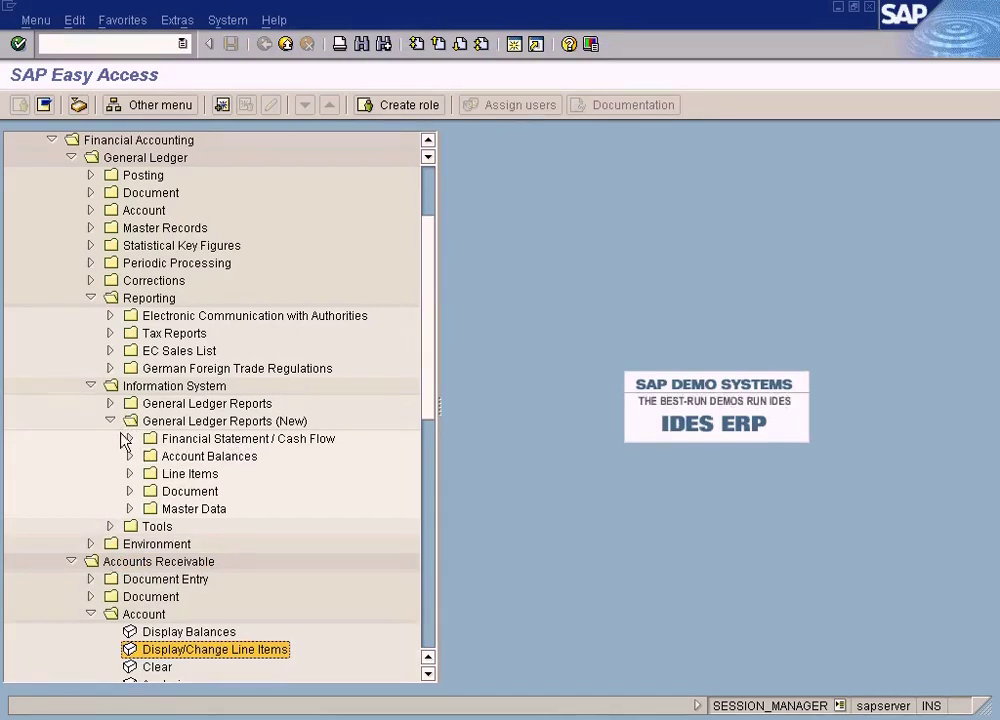
pyautogui.click(128, 456)
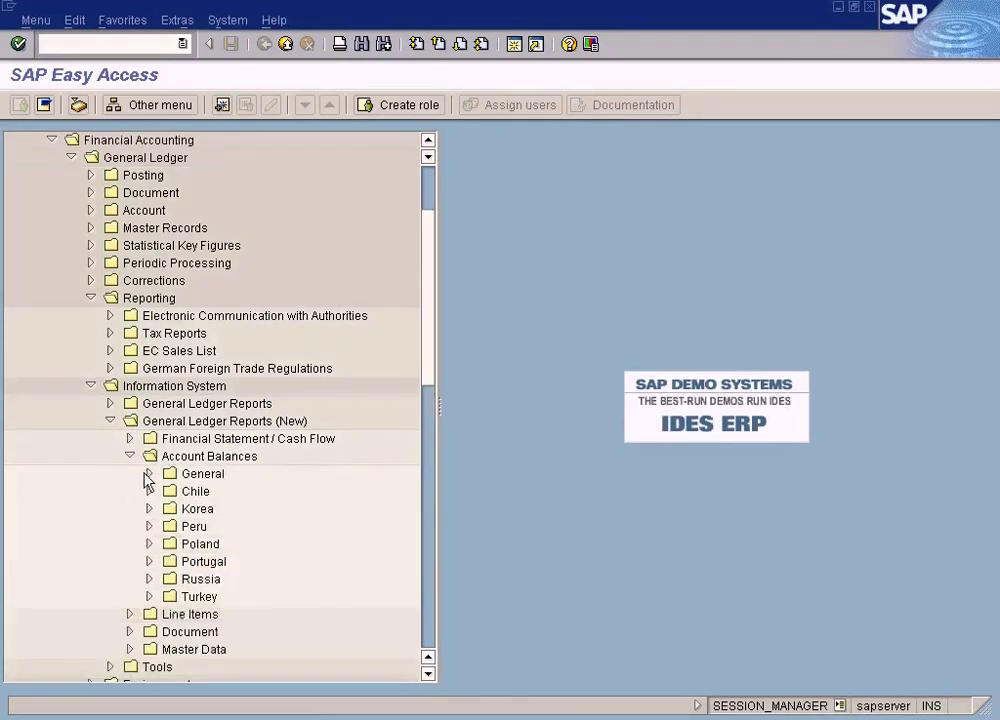
pyautogui.click(148, 474)
pyautogui.click(169, 491)
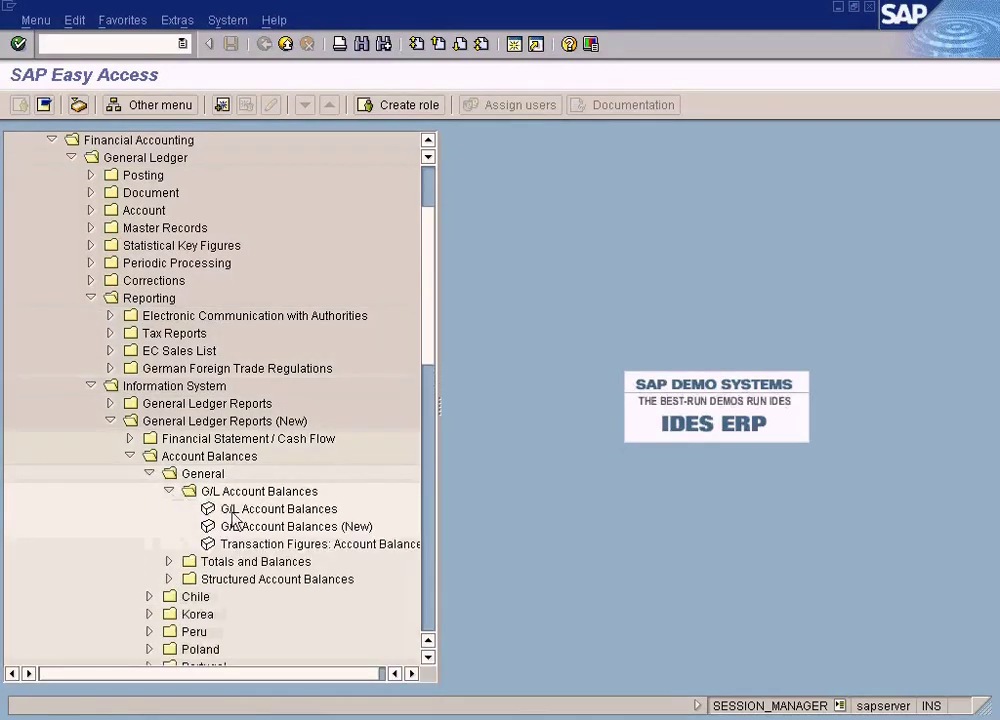
pyautogui.doubleClick(287, 527)
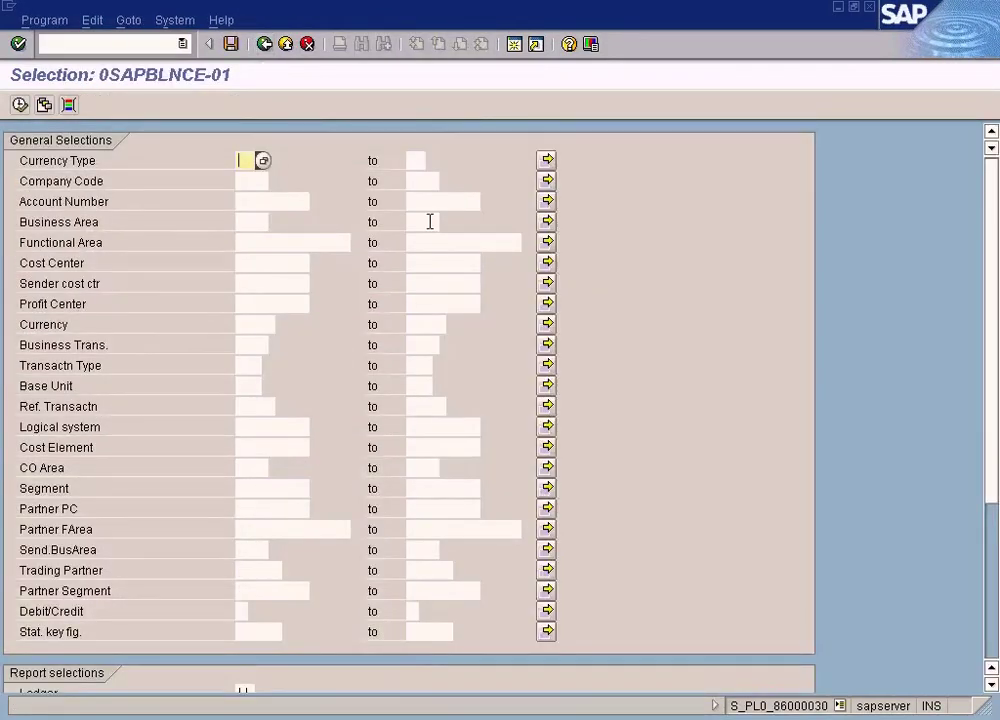
# Set the general selections to company code SUN and currency type 10, Company code currency
pyautogui.click(990, 598)
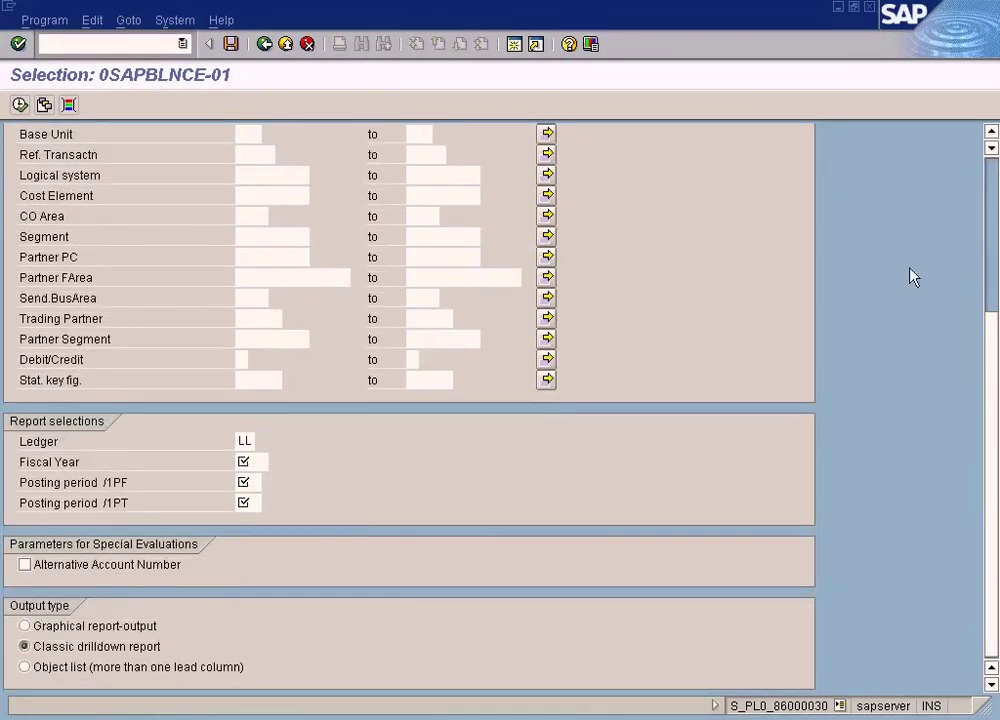
pyautogui.scroll(5, 995, 174)
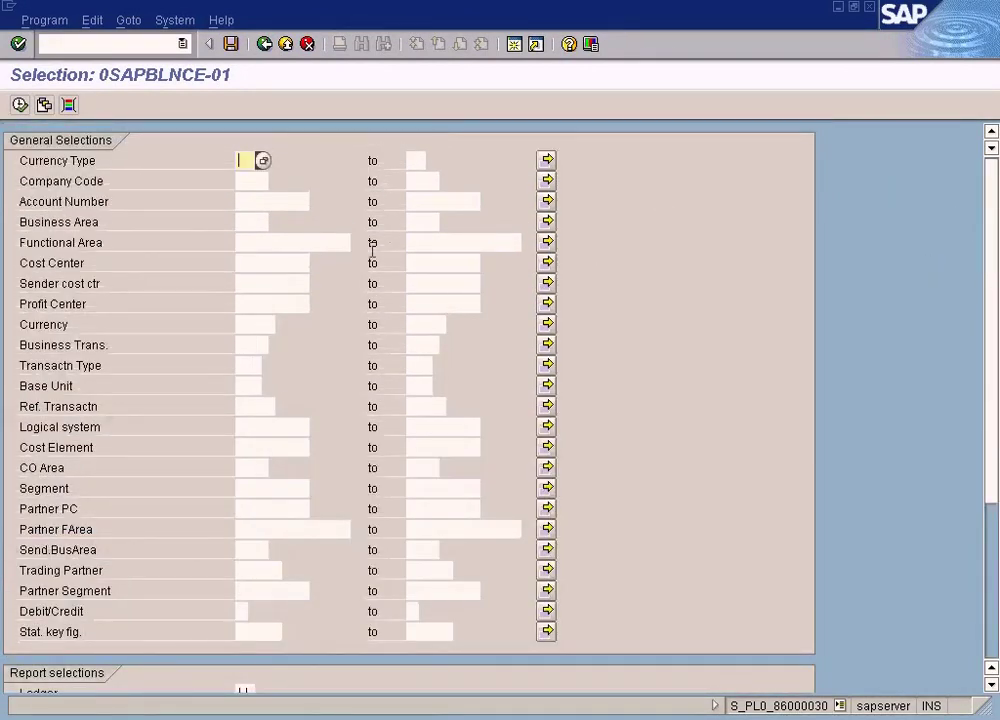
pyautogui.click(246, 183)
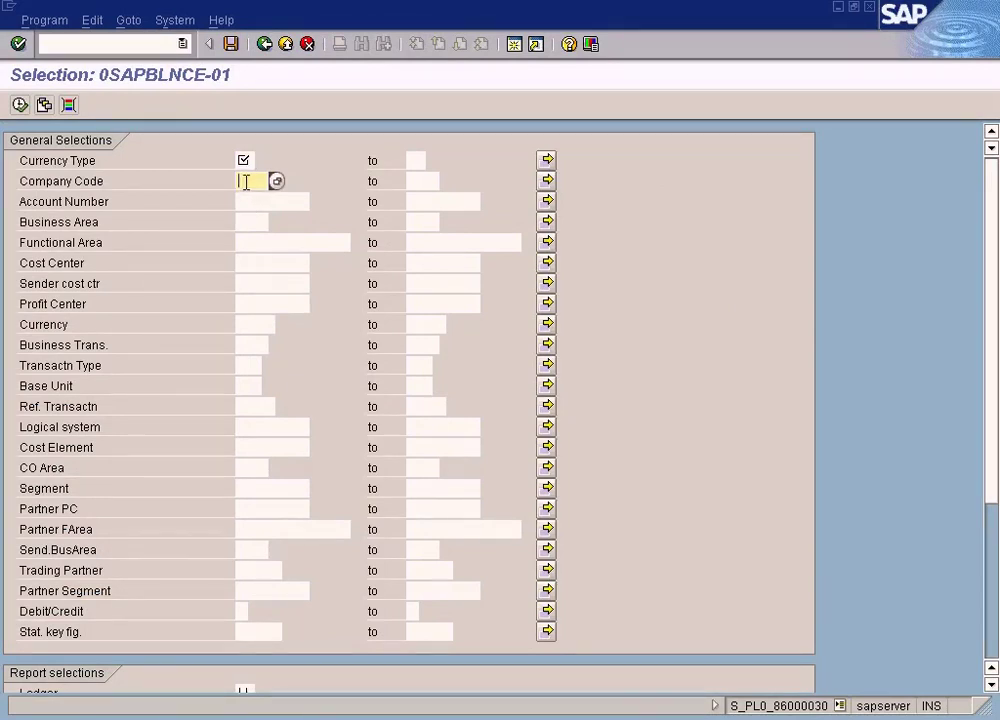
pyautogui.write('sun')
pyautogui.press('Return')
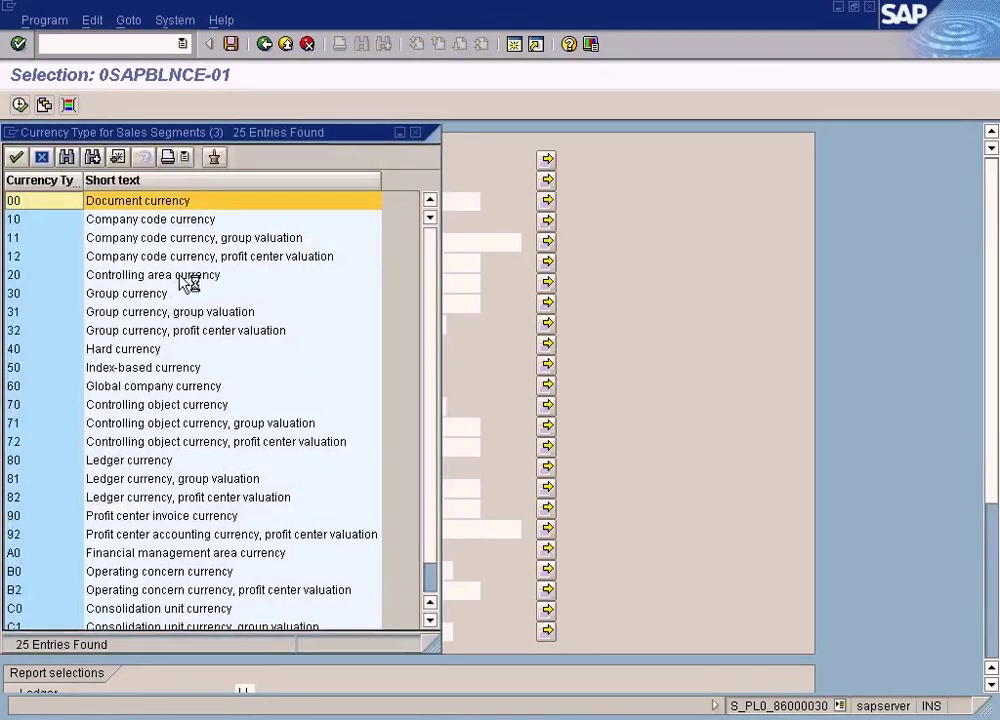
pyautogui.doubleClick(155, 221)
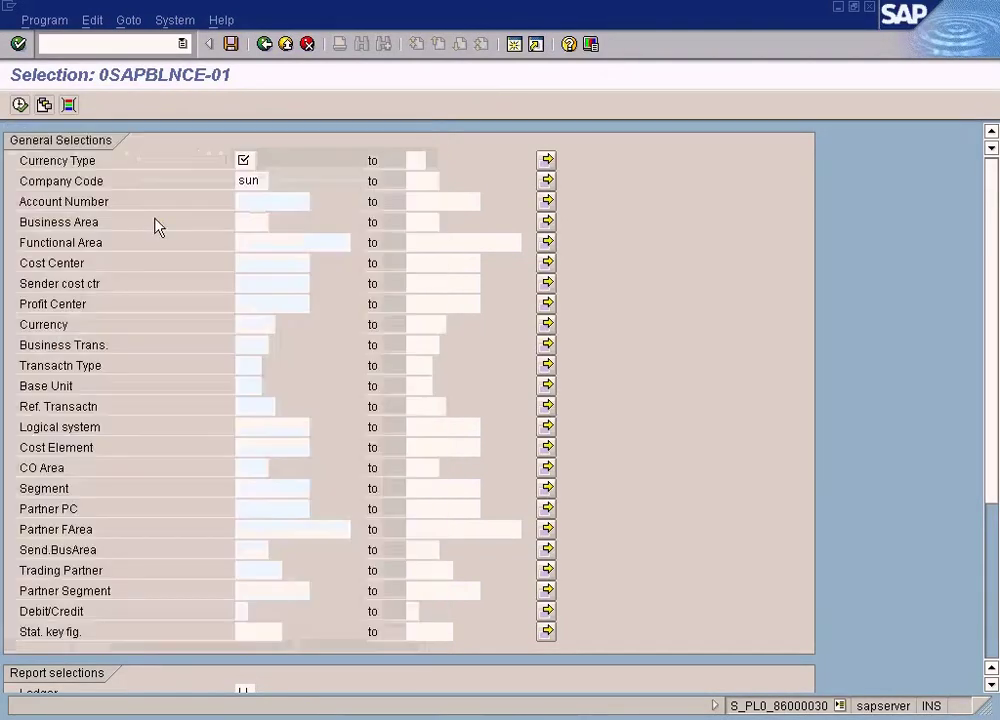
pyautogui.click(257, 222)
pyautogui.click(259, 261)
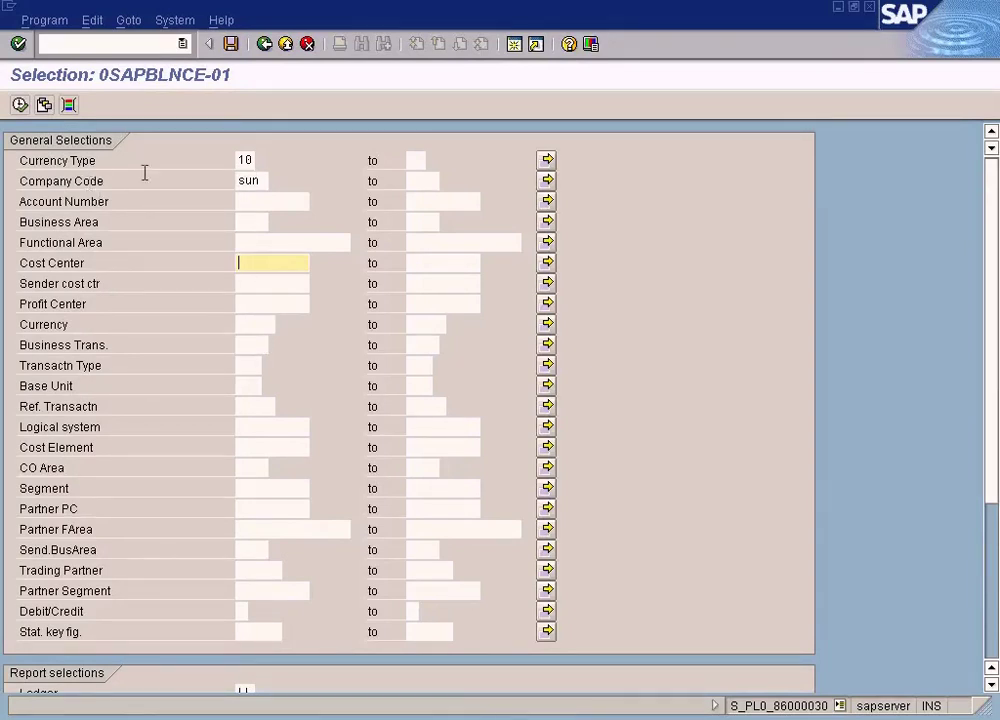
# Complete the required report selections with fiscal year 2009 and posting periods from 1 (January) to 5 (May)
pyautogui.click(231, 43)
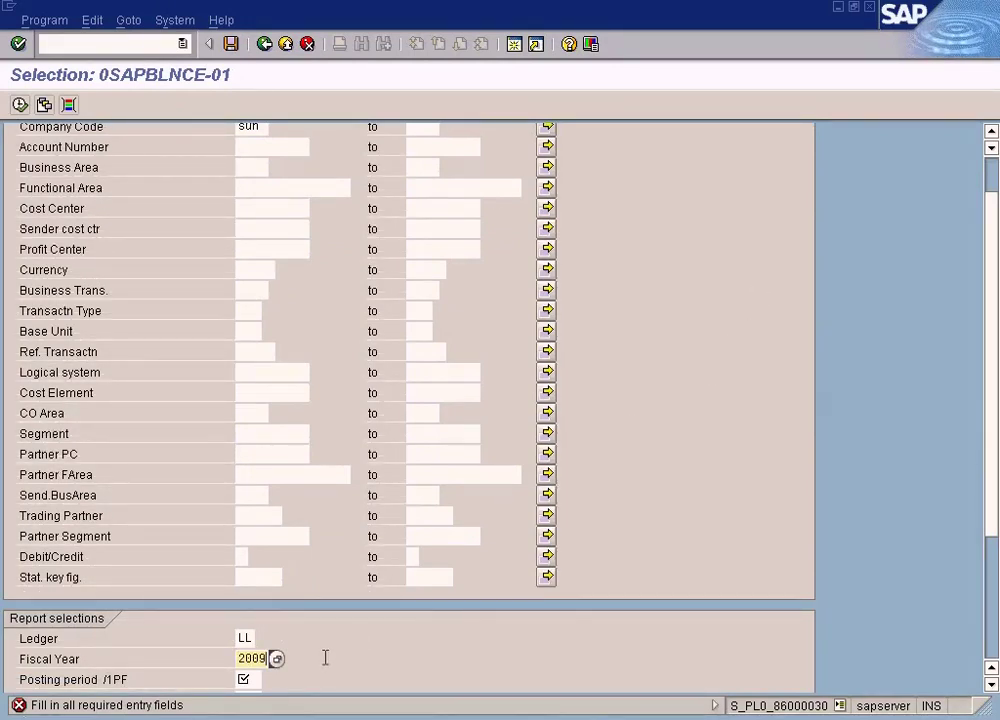
pyautogui.press('Tab')
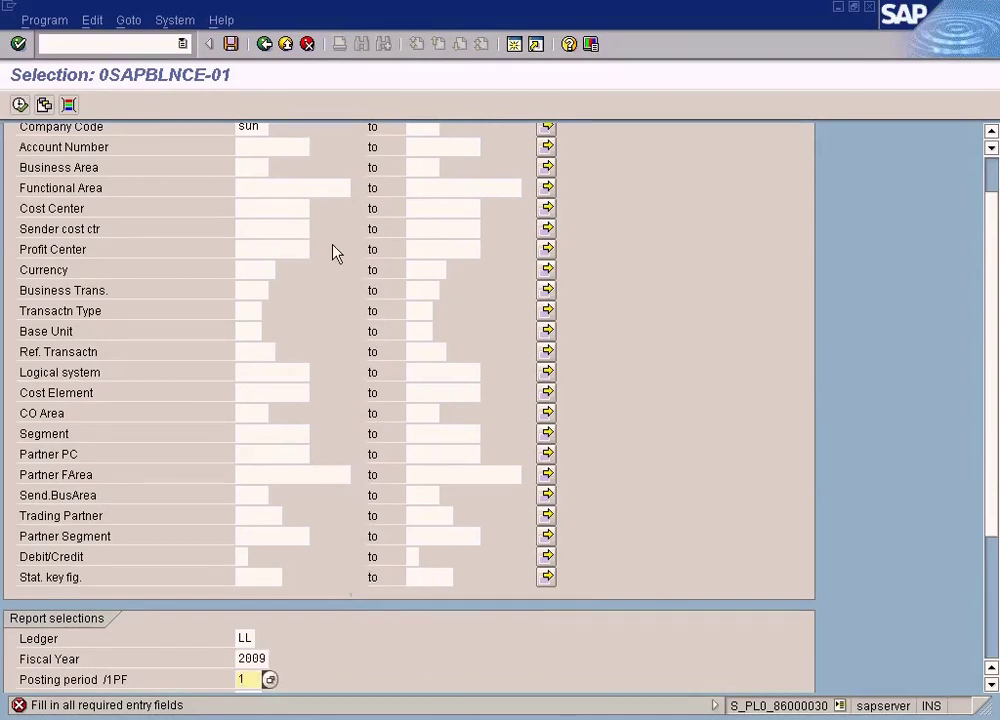
pyautogui.click(269, 680)
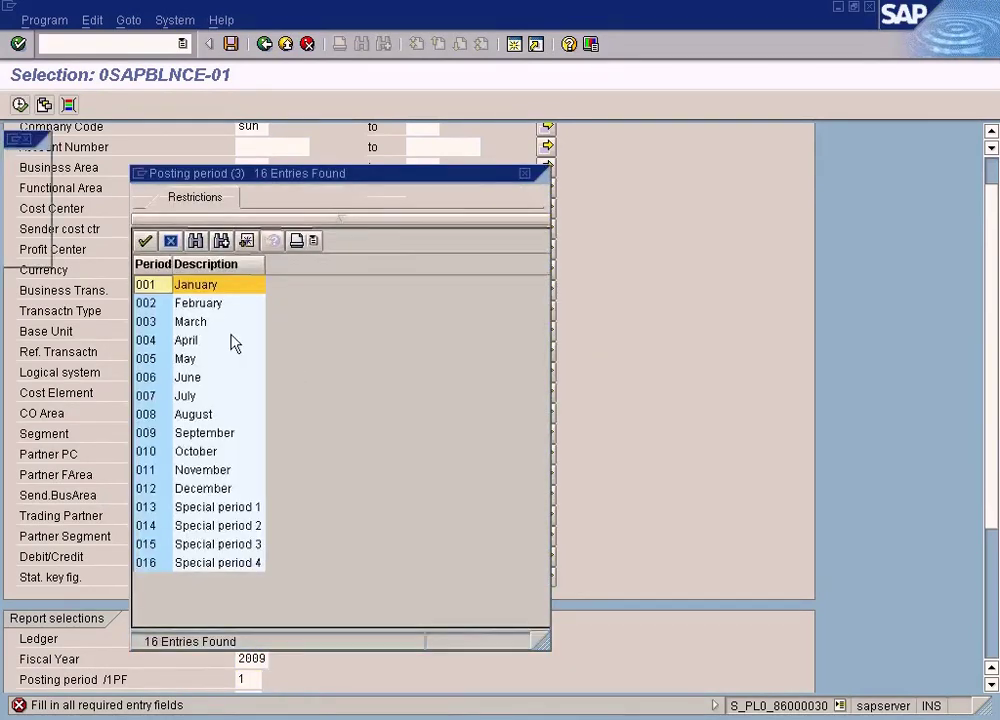
pyautogui.doubleClick(215, 301)
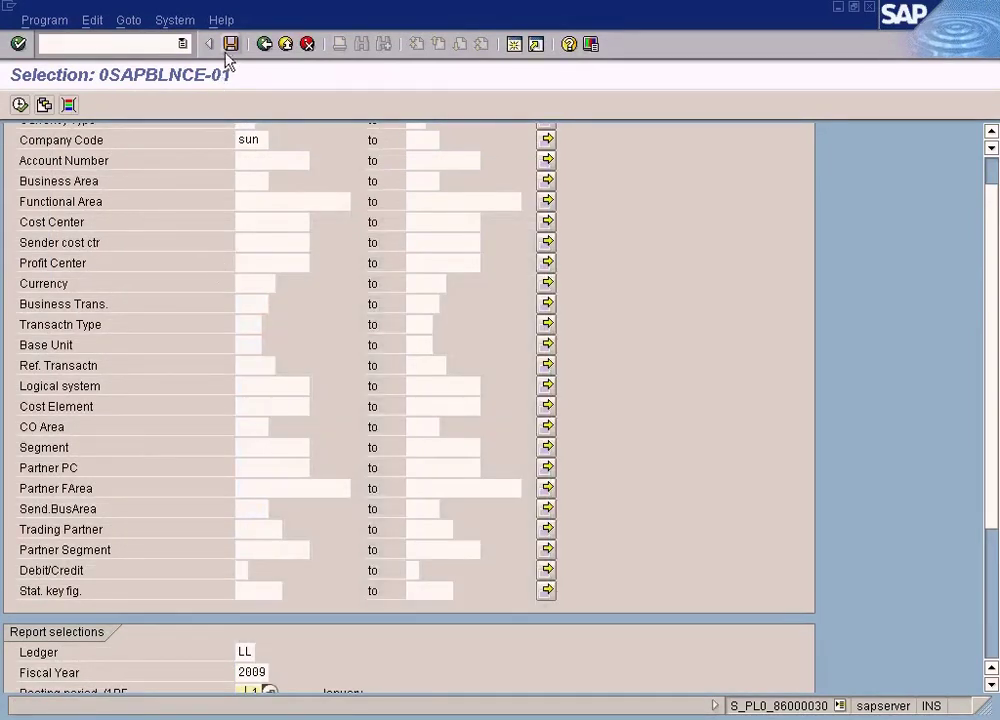
pyautogui.click(231, 44)
pyautogui.click(269, 659)
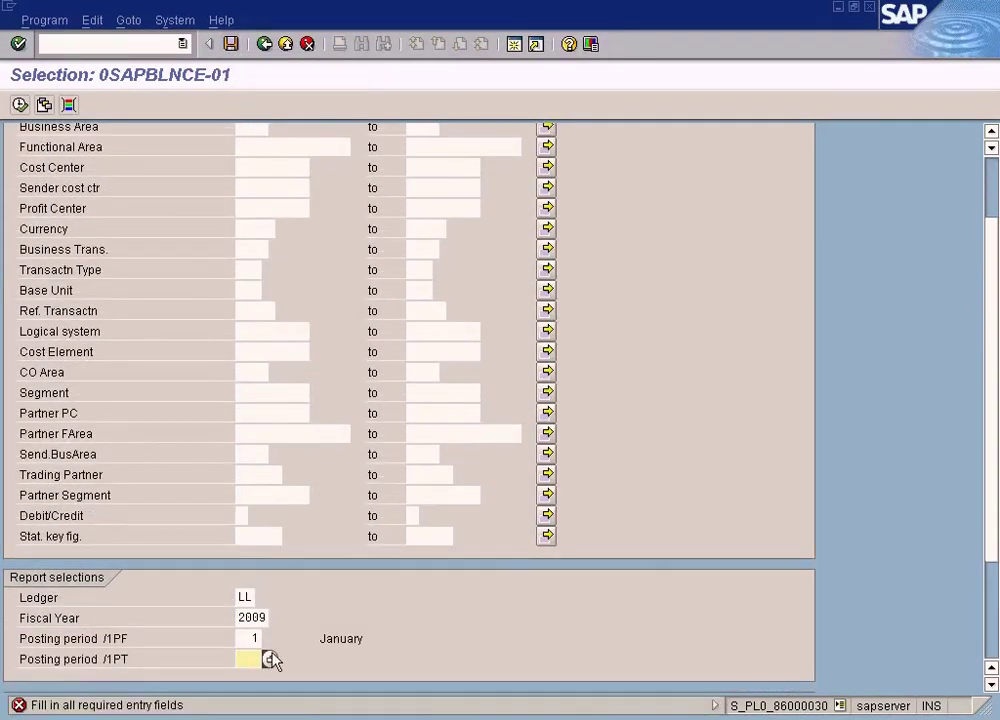
pyautogui.doubleClick(214, 357)
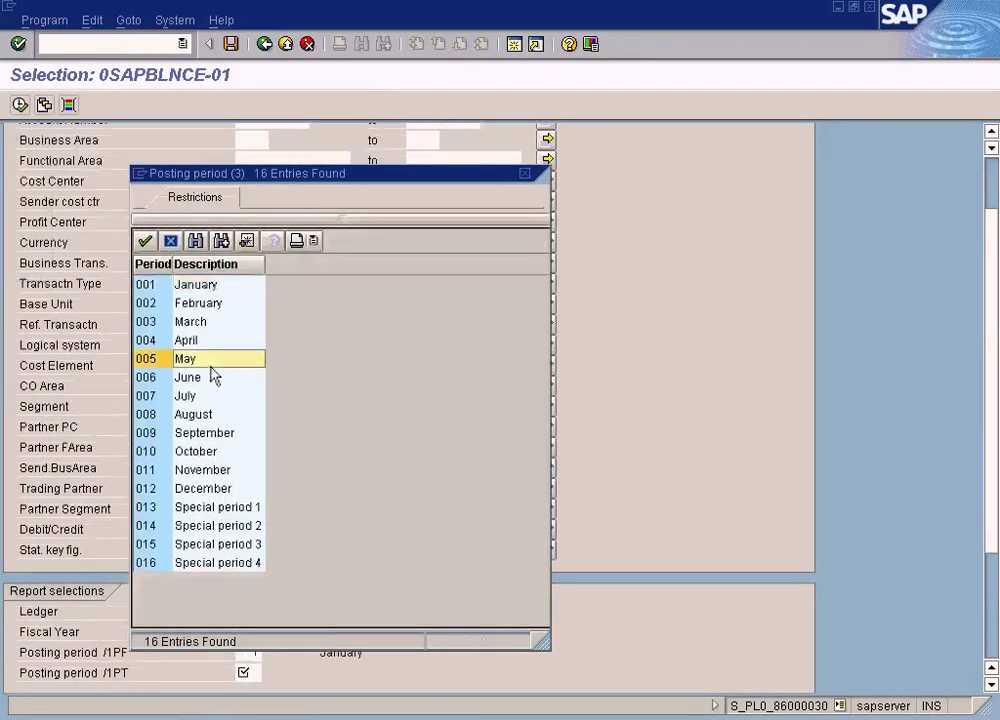
# Start saving the selections as a variant and mark the Ledger field as protected in the variant attributes
pyautogui.click(231, 48)
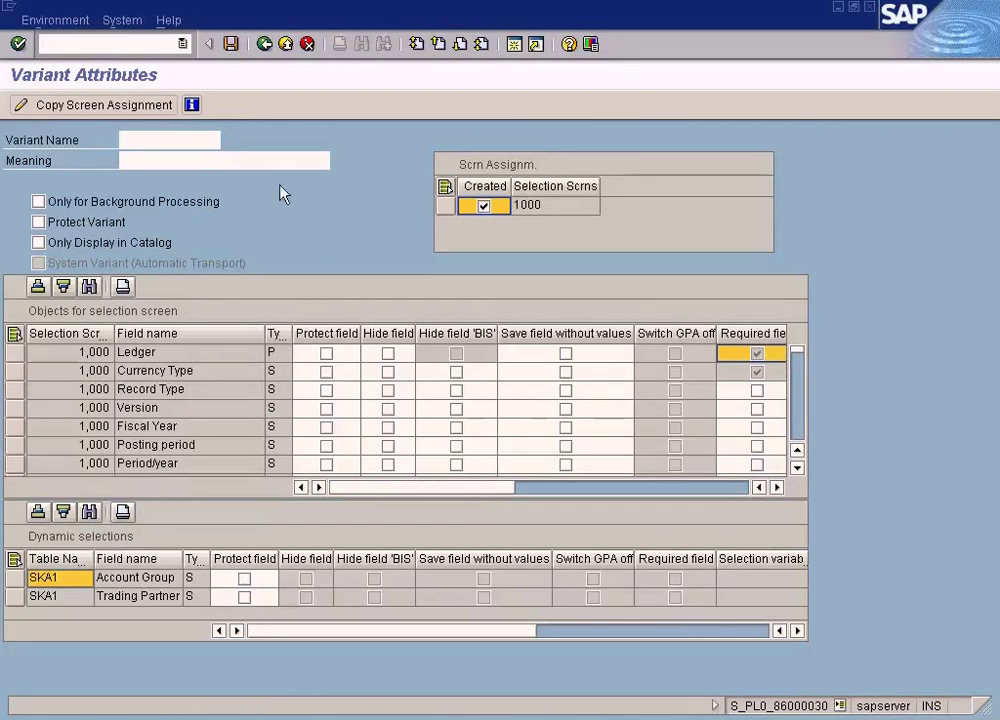
pyautogui.click(213, 141)
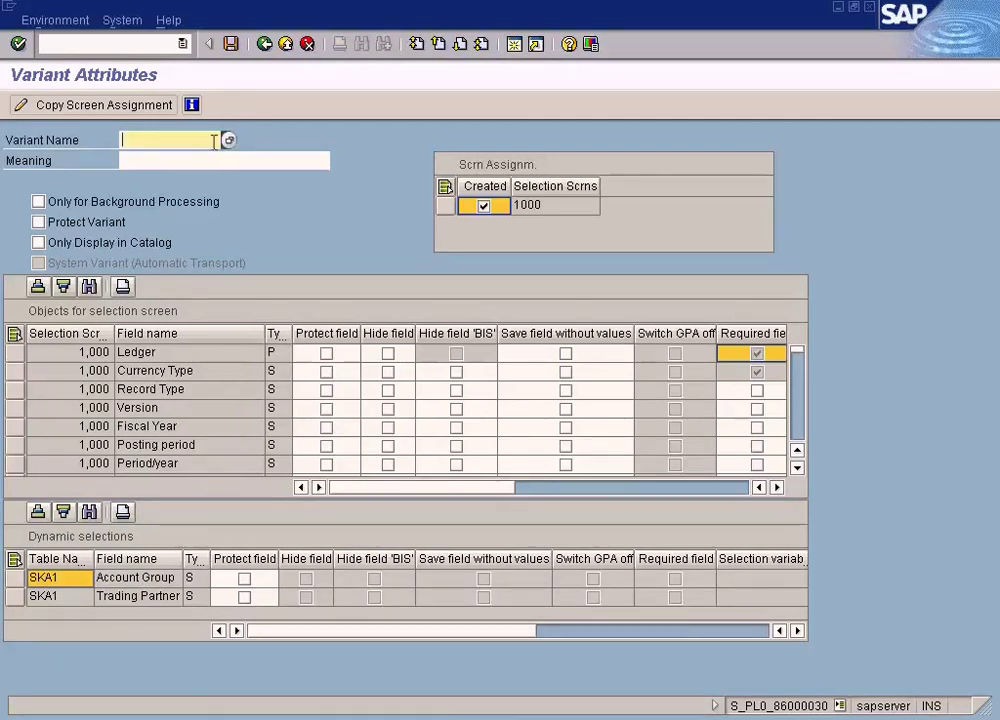
pyautogui.click(150, 160)
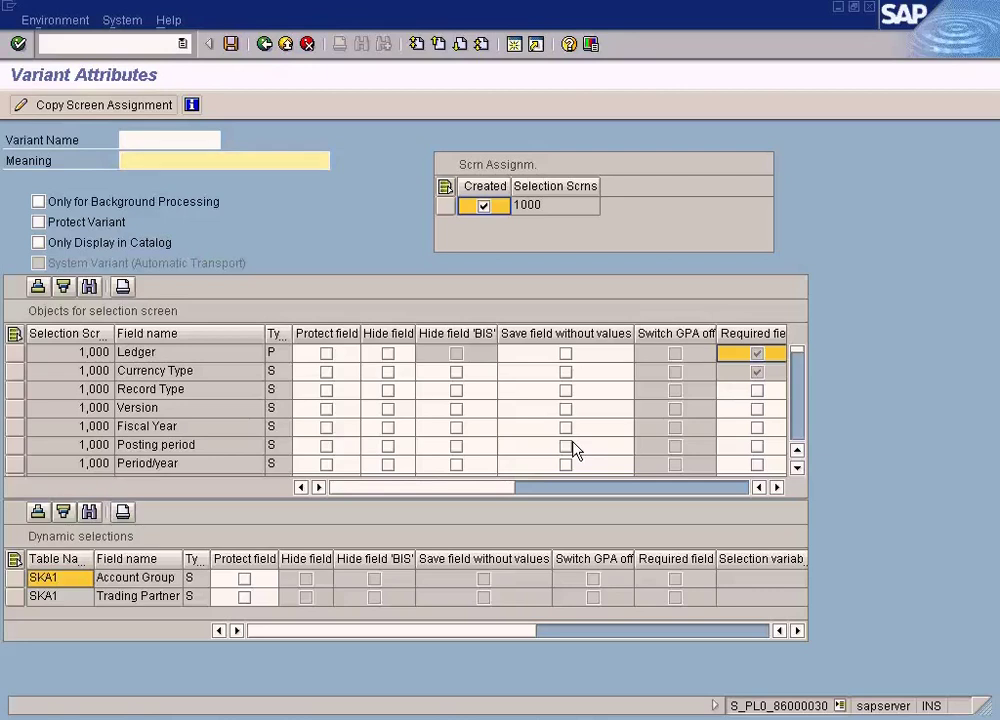
pyautogui.click(344, 355)
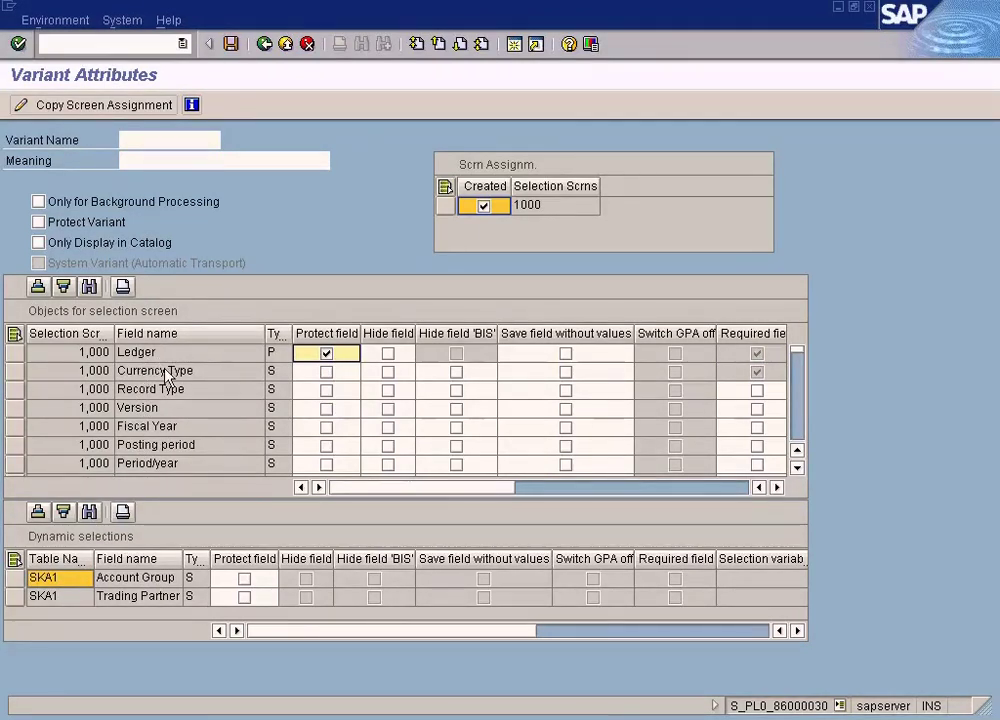
pyautogui.click(326, 353)
pyautogui.click(326, 354)
pyautogui.click(173, 357)
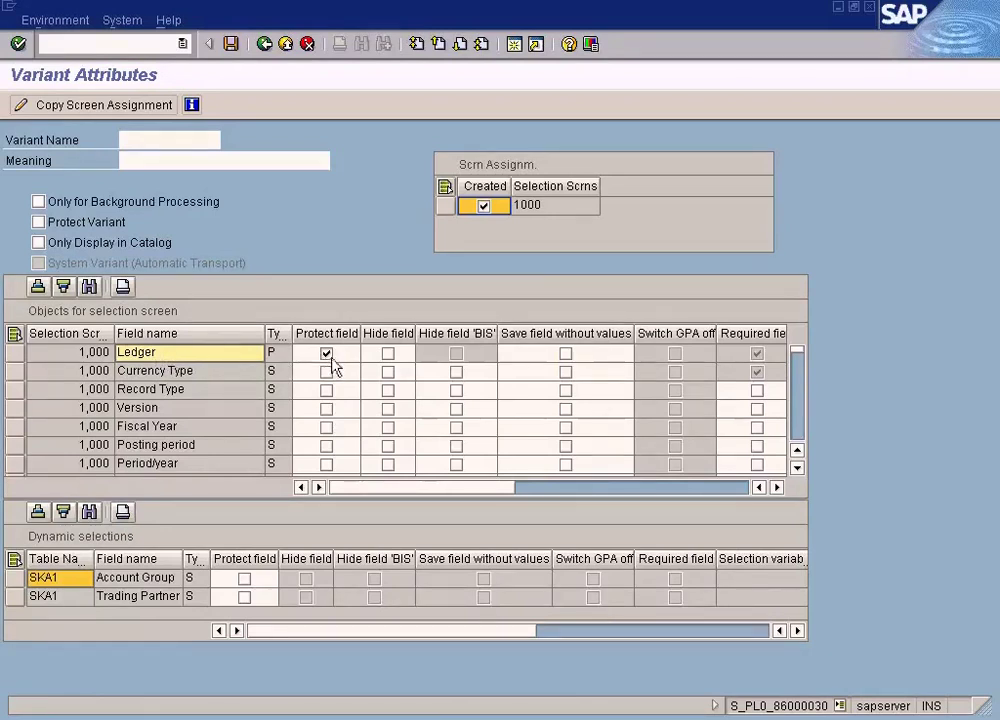
# Name the variant test, give it the meaning "test" and save it
pyautogui.click(142, 141)
pyautogui.write('test')
pyautogui.click(147, 162)
pyautogui.write('test')
pyautogui.click(231, 45)
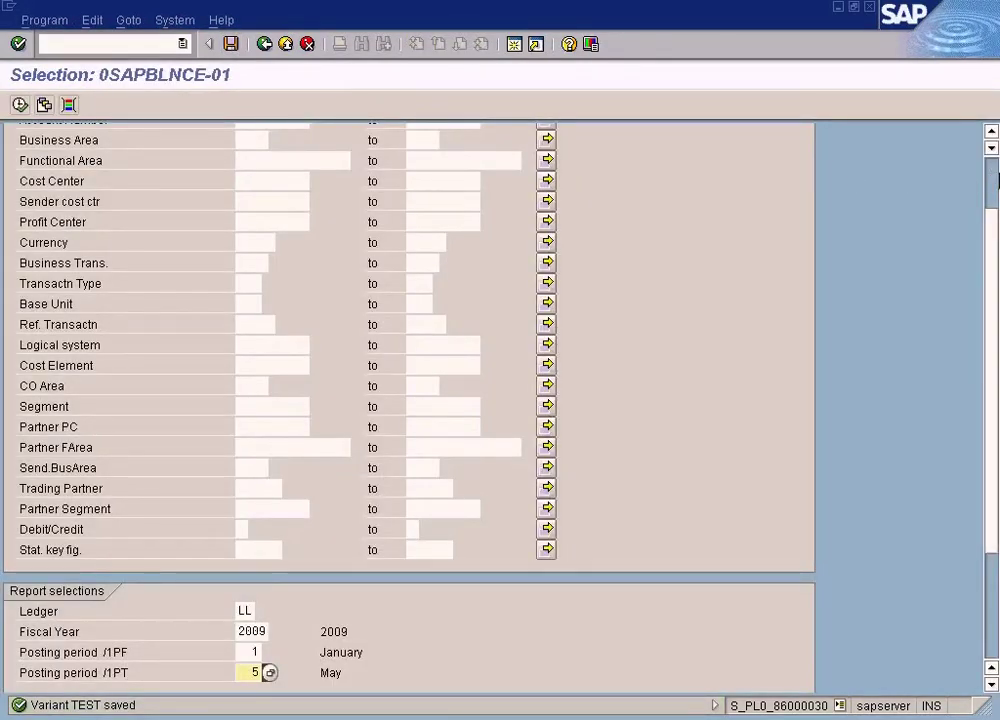
# Review the selection values, load the saved variant TEST and check whether its Ledger field can be edited
pyautogui.scroll(2, 848, 174)
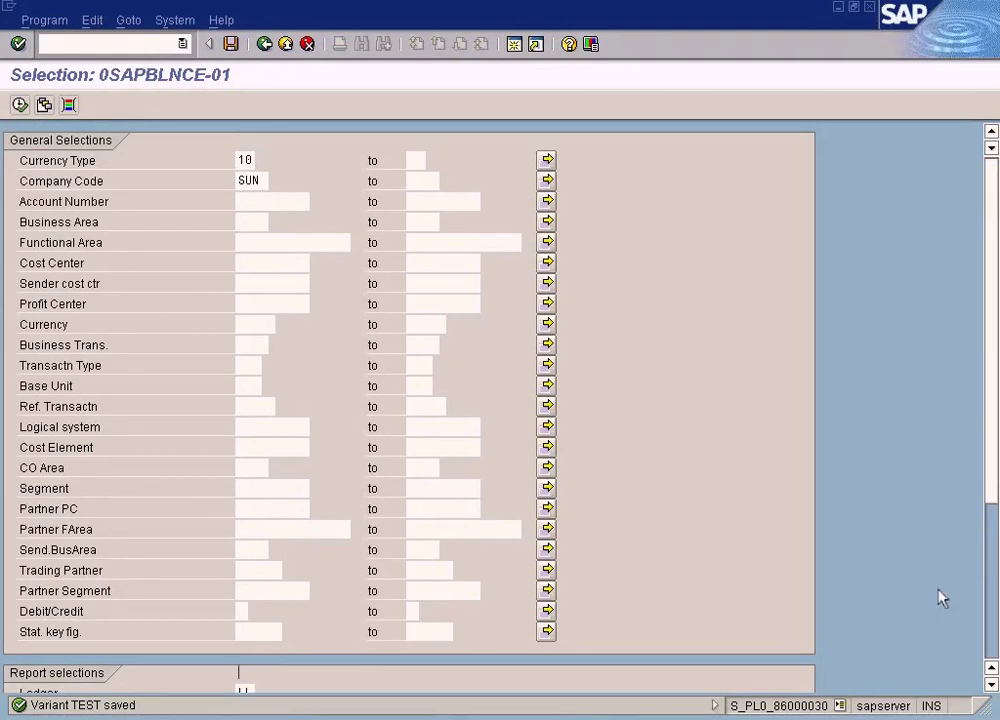
pyautogui.click(993, 612)
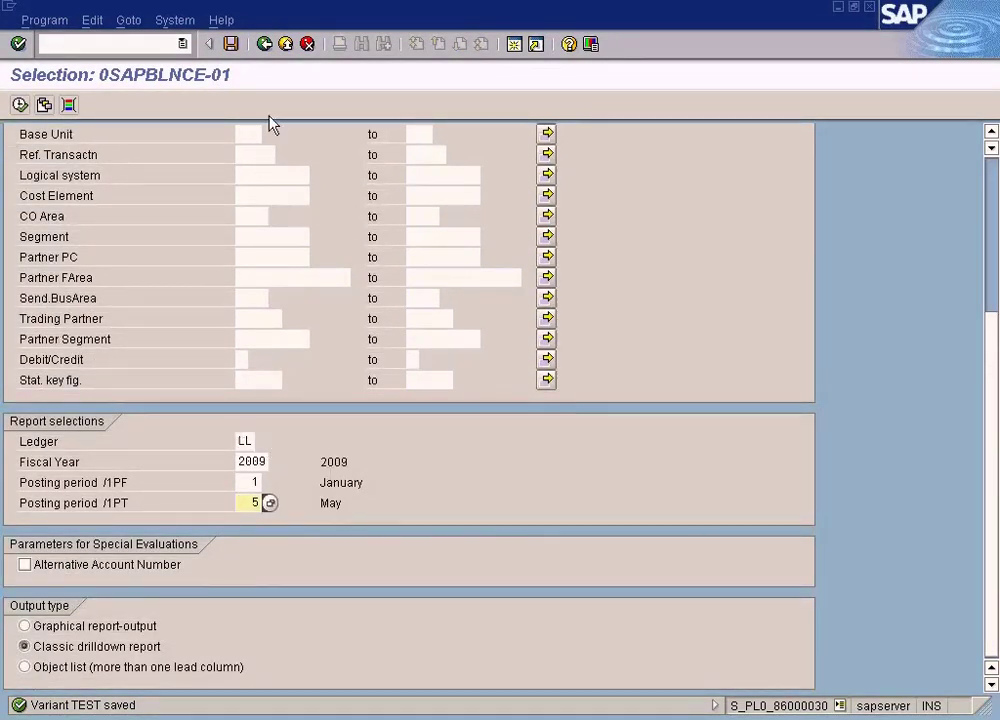
pyautogui.click(44, 105)
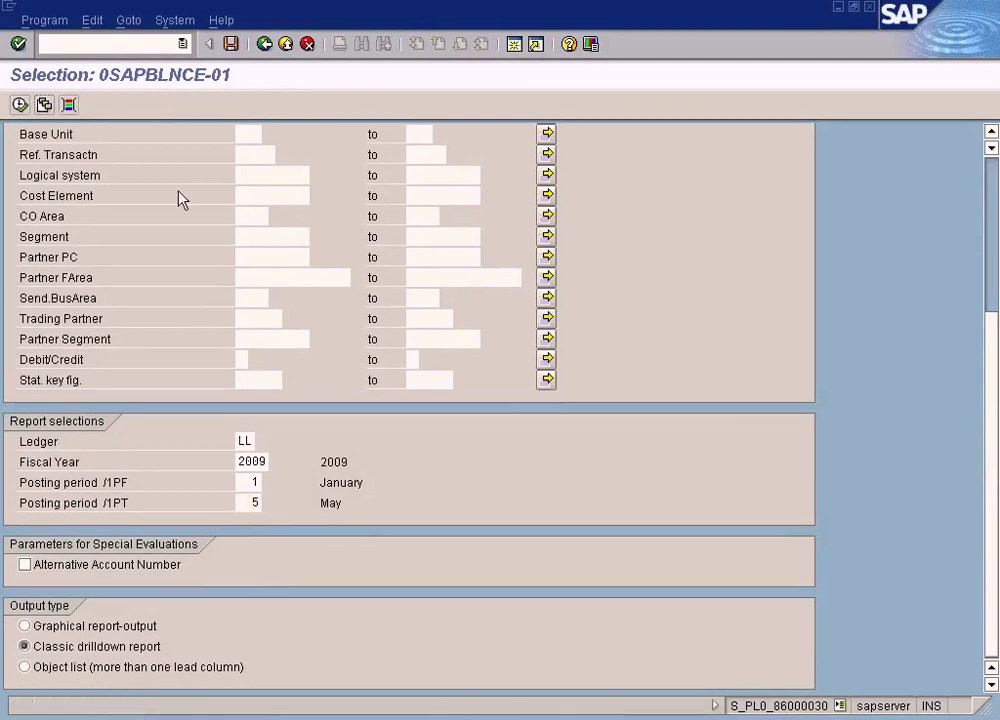
pyautogui.doubleClick(150, 349)
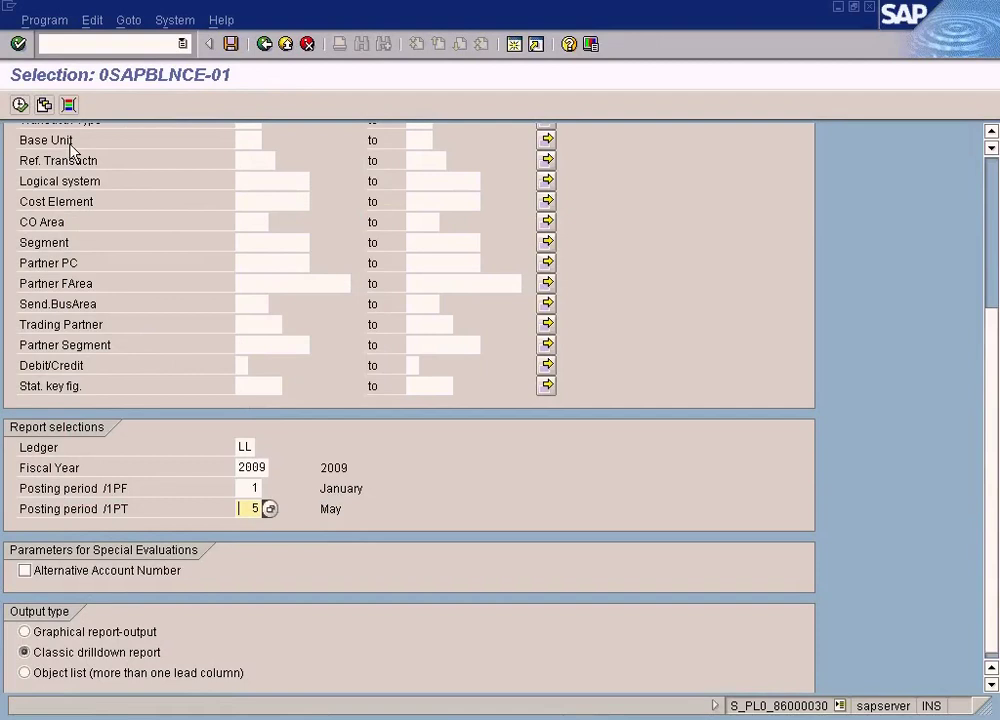
pyautogui.click(246, 443)
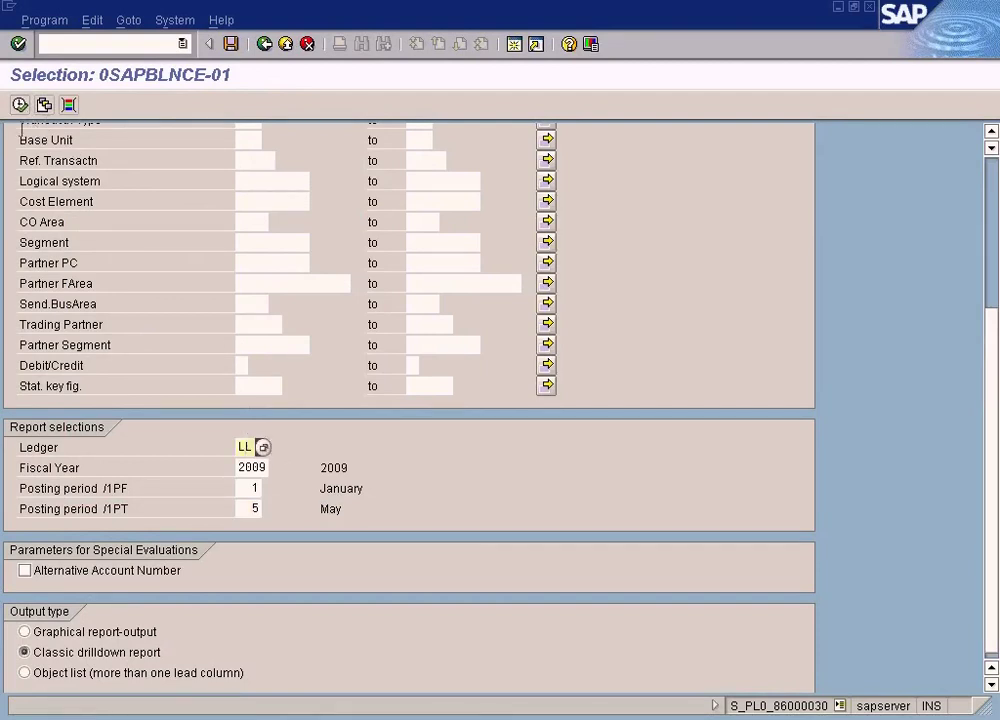
pyautogui.click(20, 104)
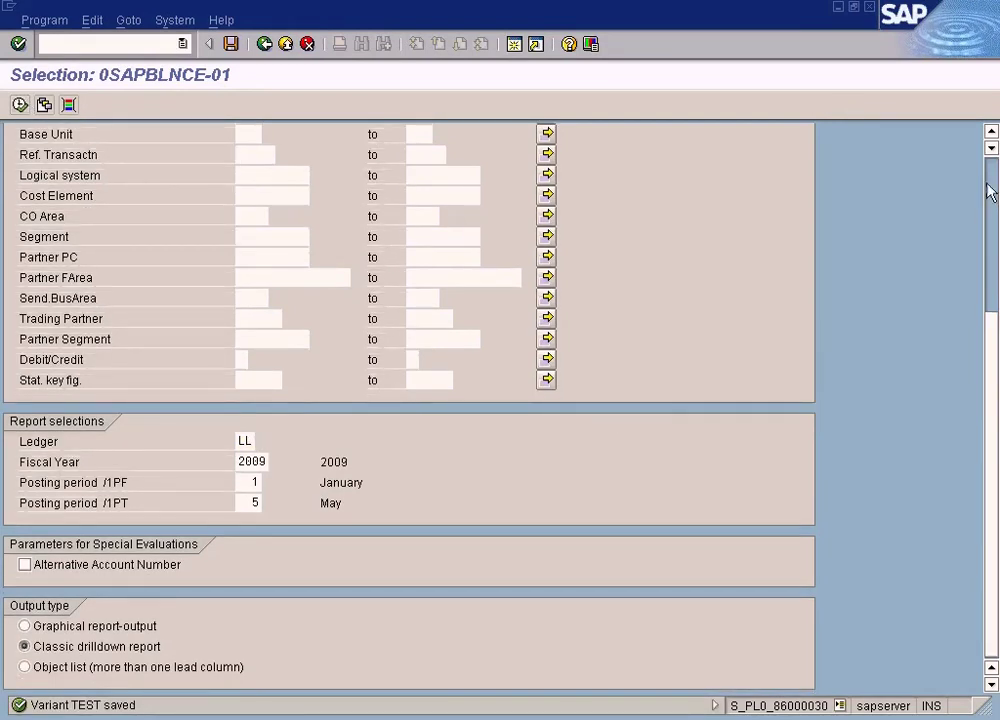
# Check the protection settings of Ledger and Currency Type in the TEST variant's attributes, then return without saving
pyautogui.scroll(-2, 995, 531)
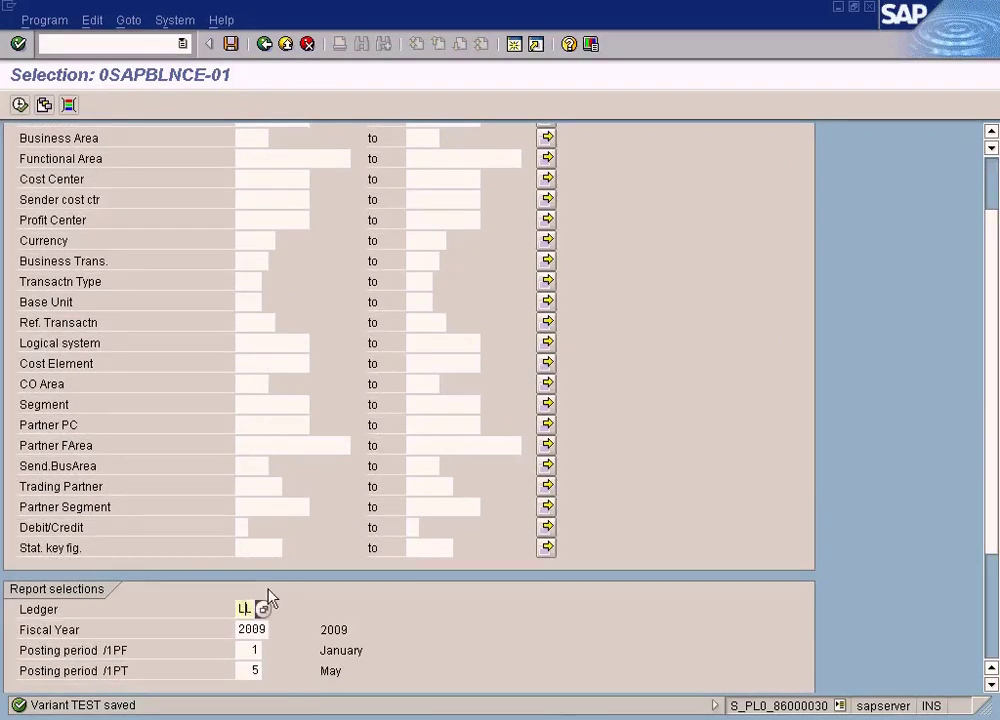
pyautogui.click(231, 44)
pyautogui.click(220, 356)
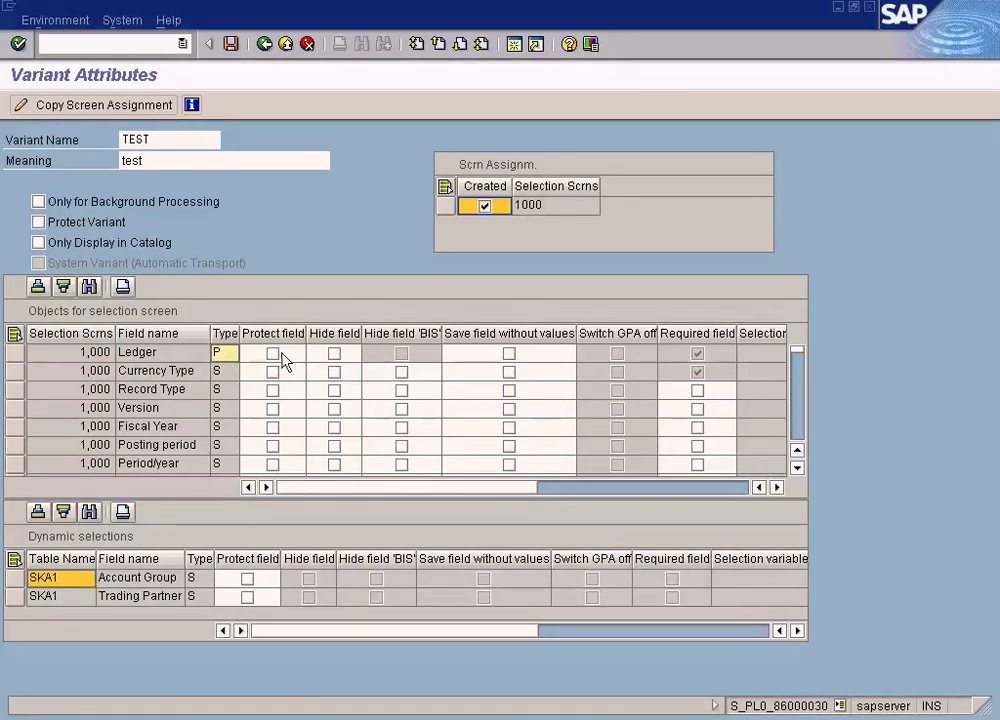
pyautogui.click(226, 375)
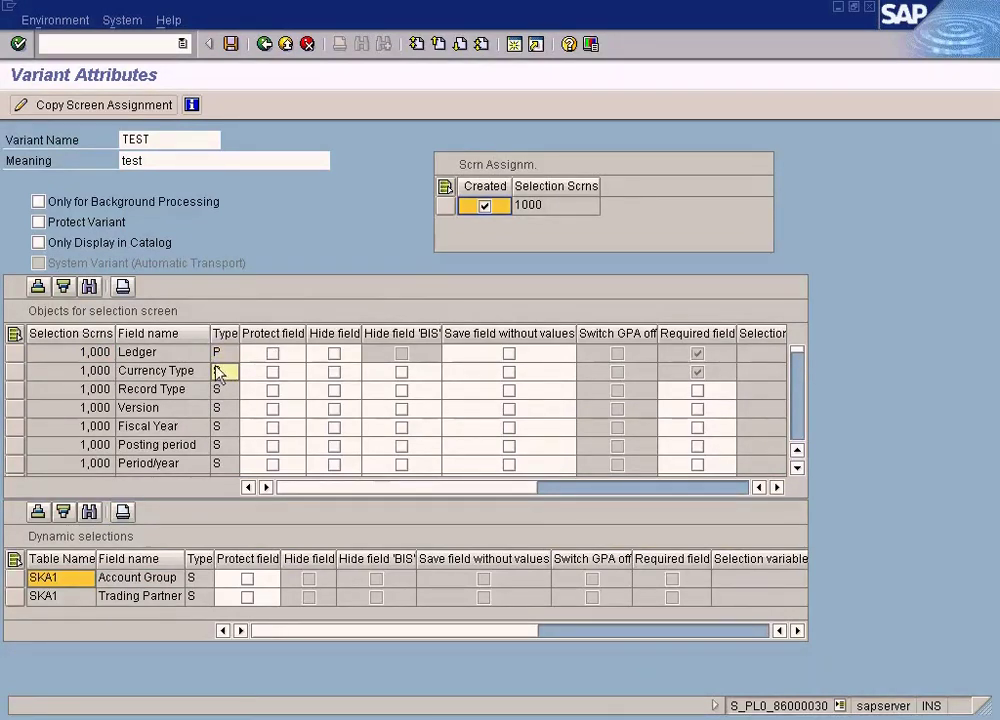
pyautogui.click(264, 45)
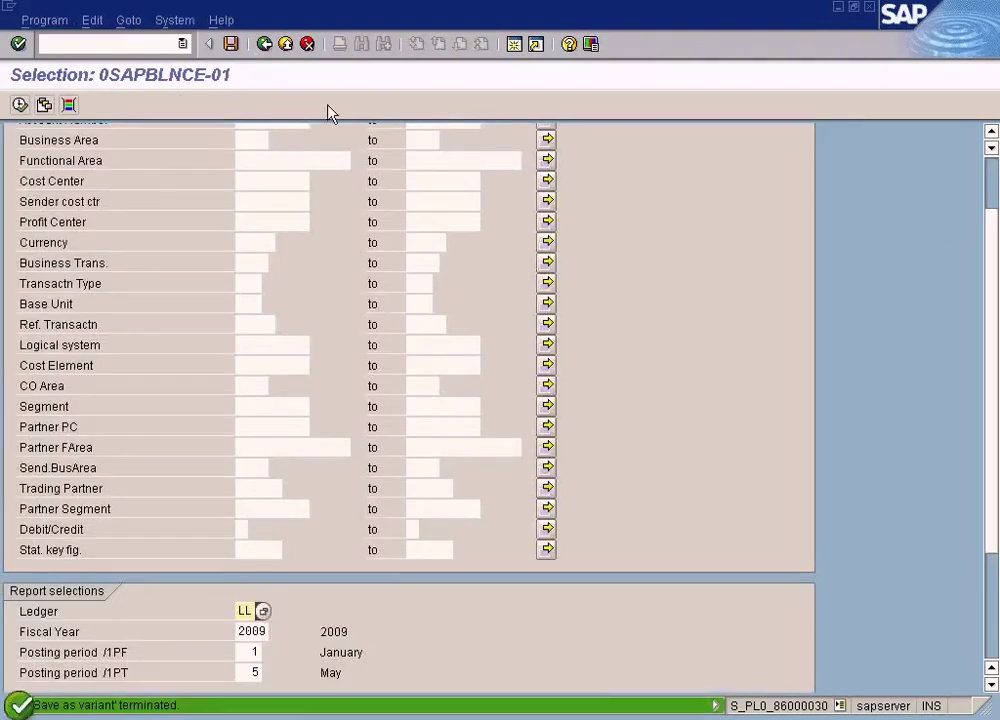
# Mark Currency Type as a protected field in the TEST variant's attributes and save, overwriting the existing variant
pyautogui.click(247, 160)
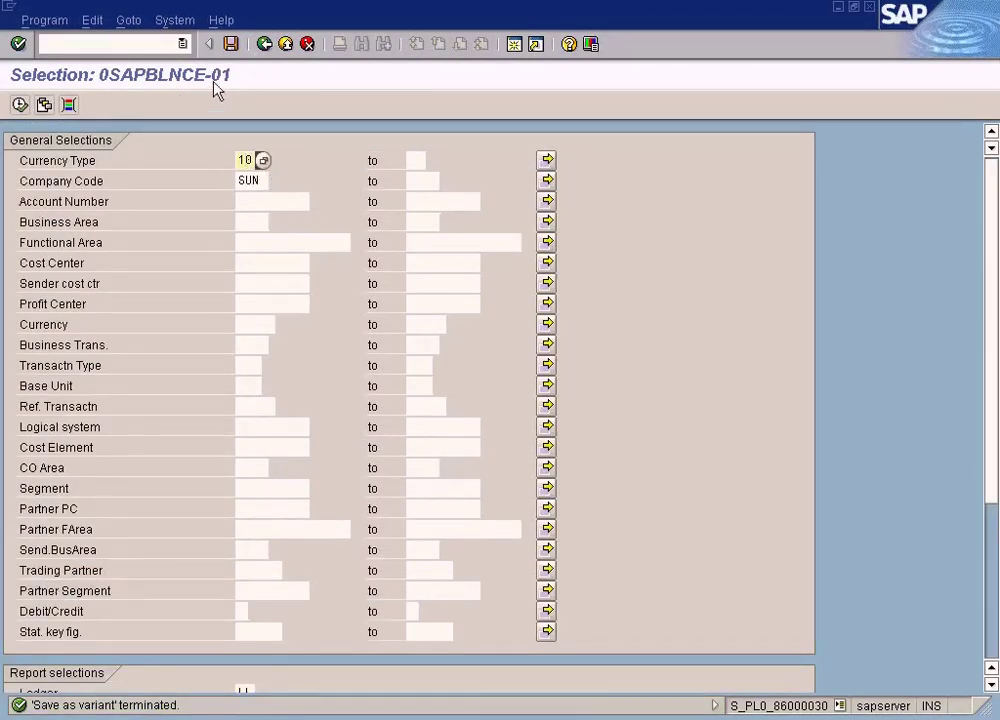
pyautogui.click(231, 44)
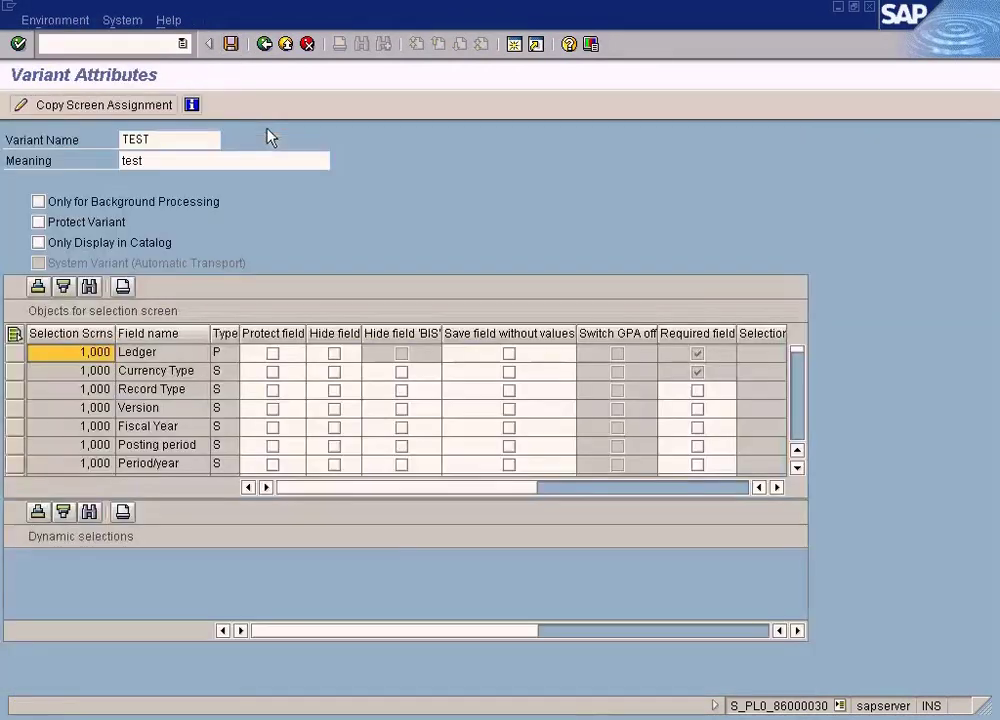
pyautogui.click(272, 372)
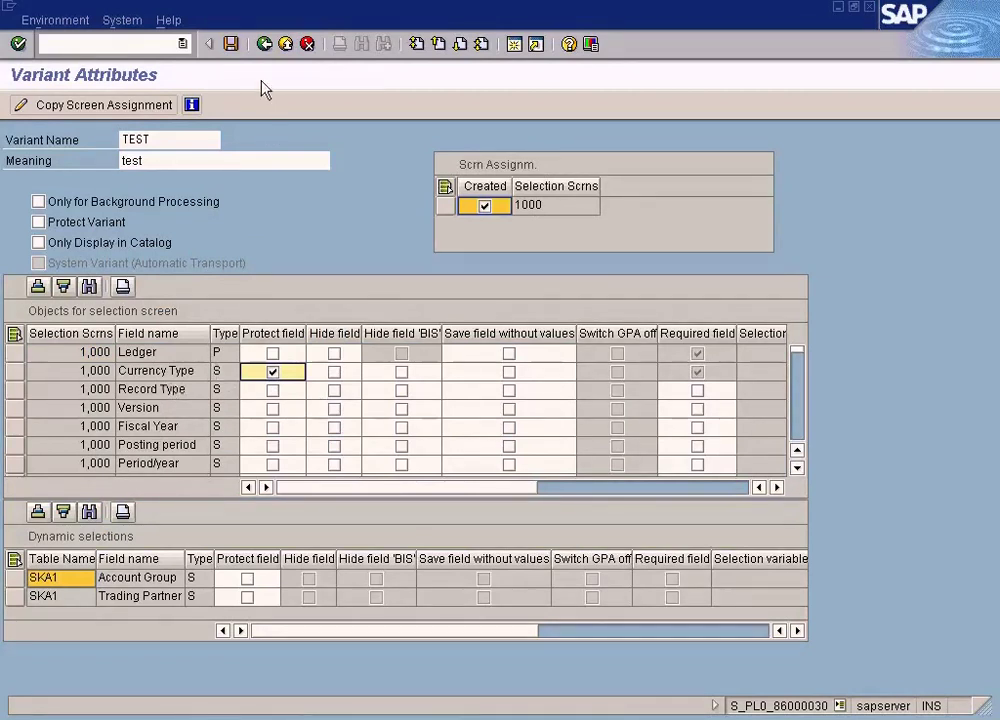
pyautogui.click(231, 44)
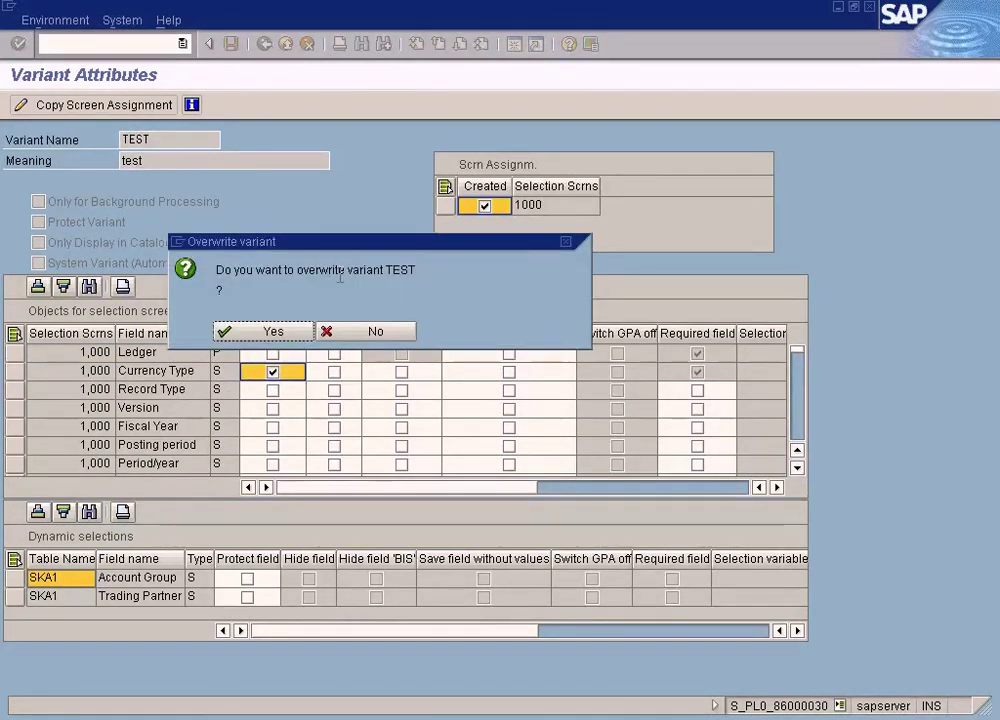
pyautogui.click(286, 338)
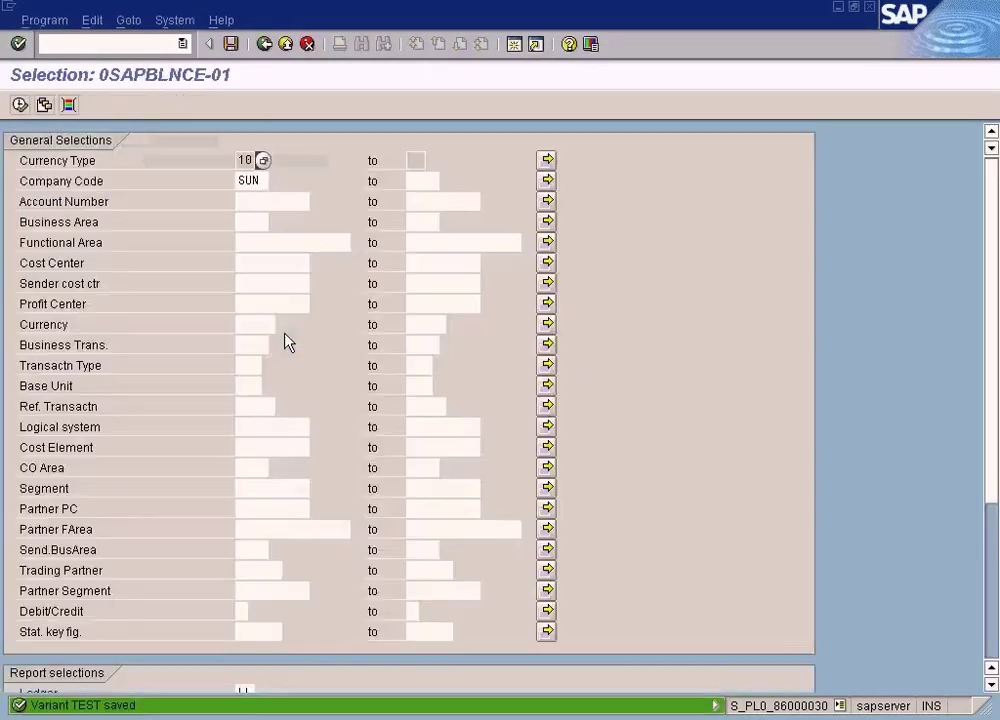
# Check on the selection screen whether the Currency Type and Company Code values can be edited
pyautogui.doubleClick(246, 160)
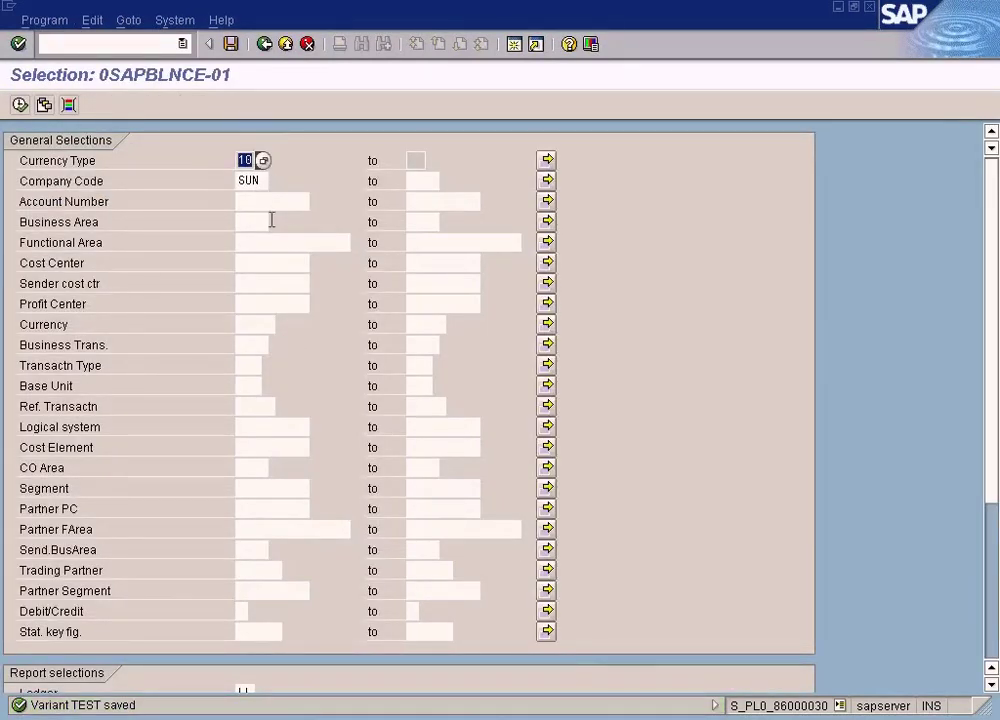
pyautogui.doubleClick(252, 180)
pyautogui.click(245, 160)
pyautogui.doubleClick(240, 160)
pyautogui.press('Tab')
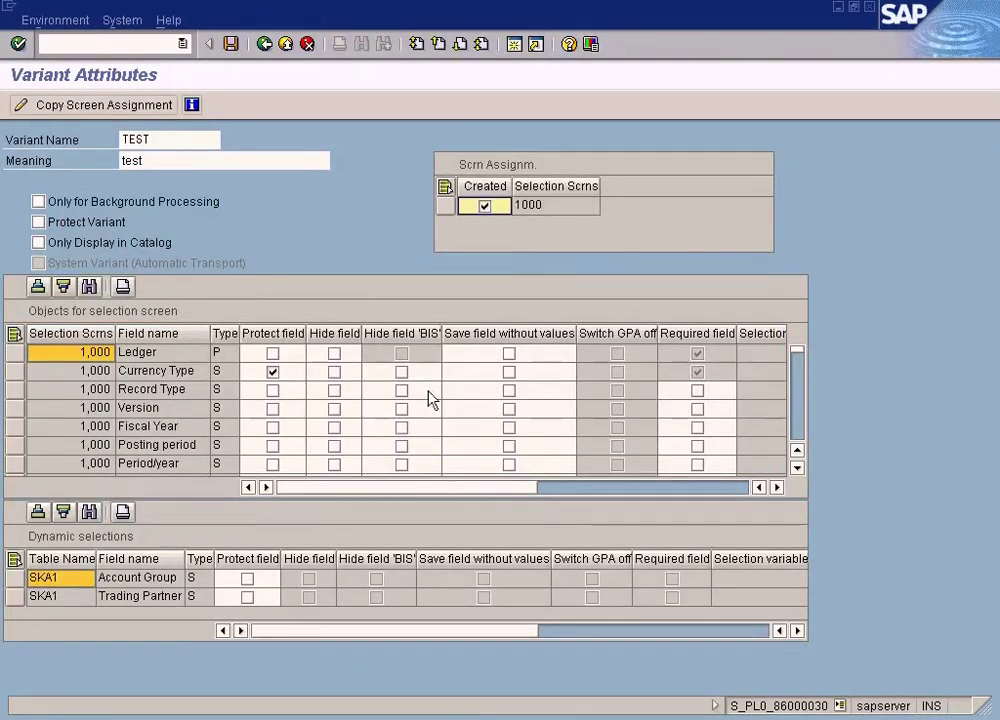
# Search the field names in the TEST variant's selection screen objects for "company" and go through the matches
pyautogui.click(89, 287)
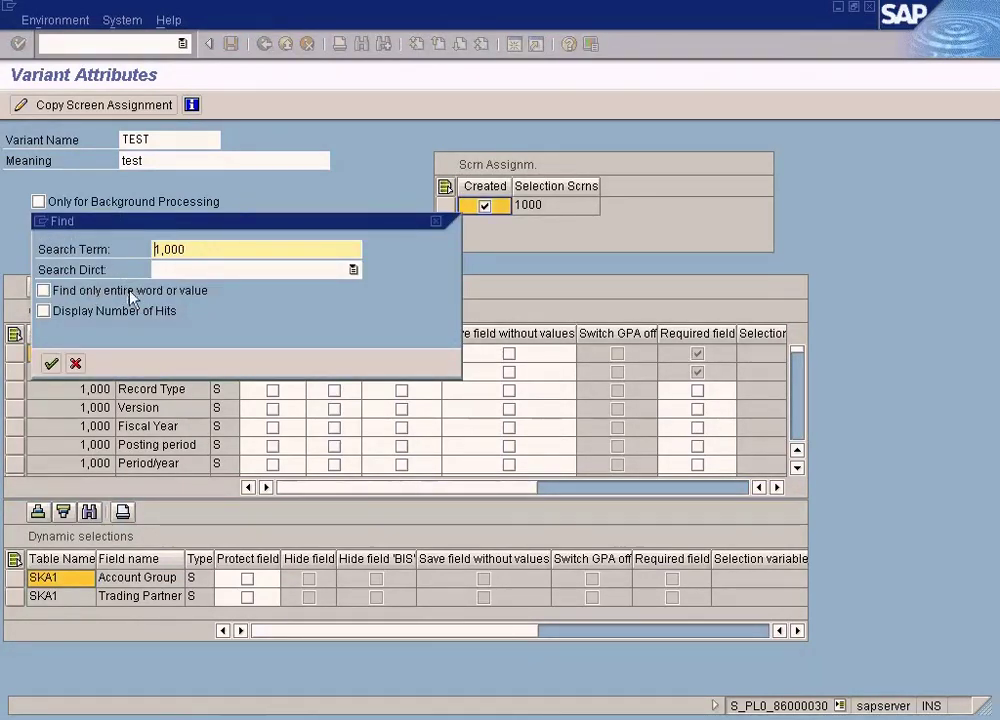
pyautogui.click(75, 363)
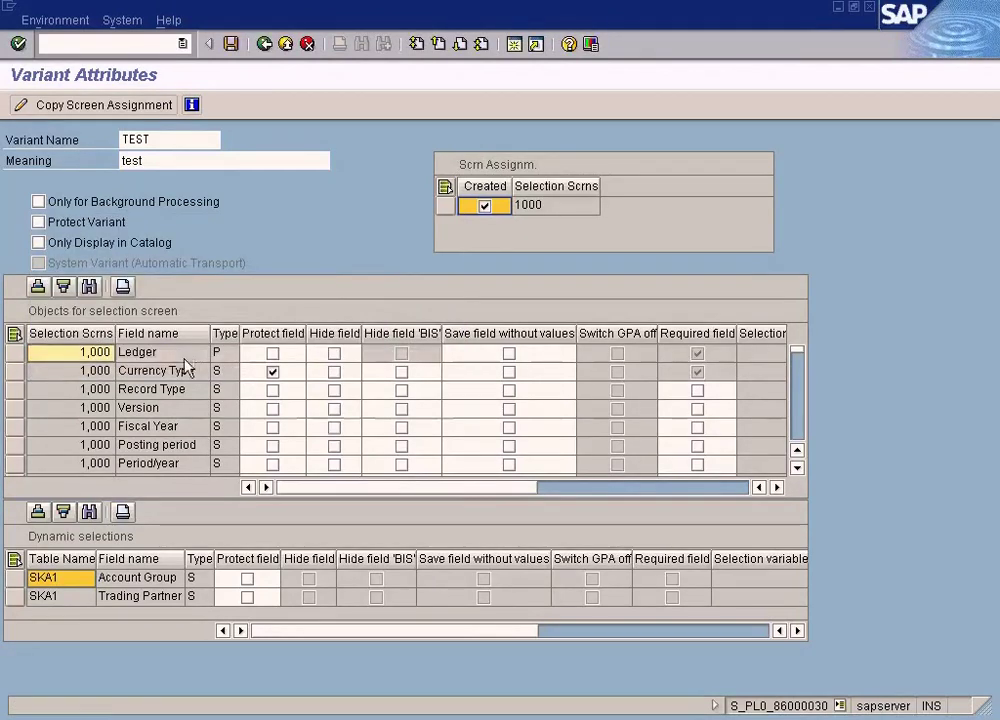
pyautogui.click(155, 352)
pyautogui.click(89, 287)
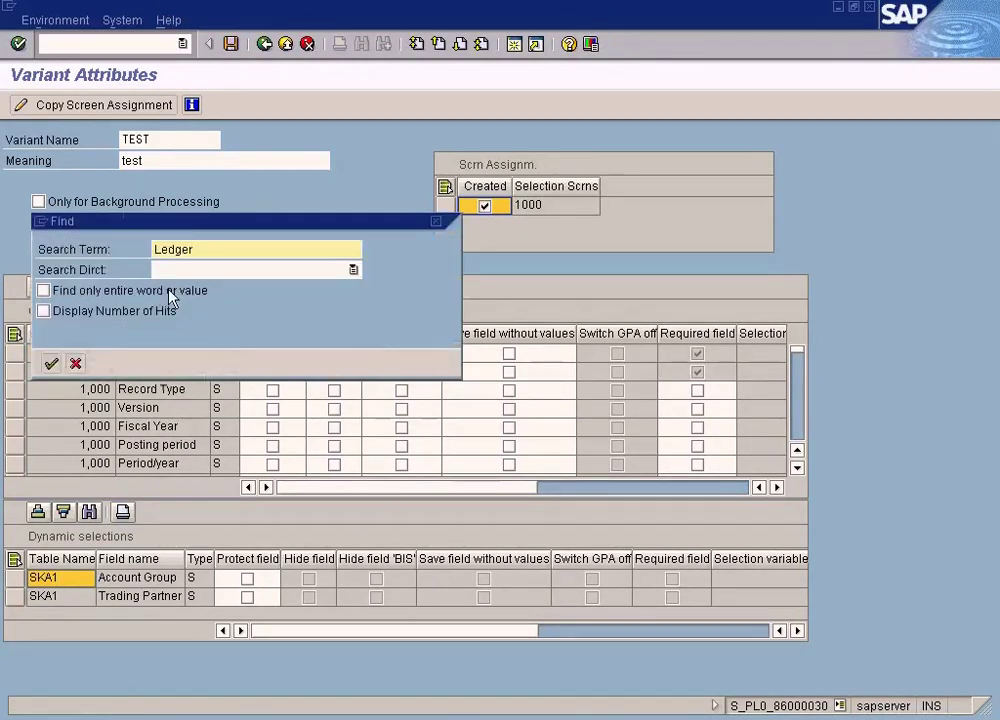
pyautogui.press('Delete')
pyautogui.press('Delete')
pyautogui.press('Delete')
pyautogui.press('Delete')
pyautogui.press('Delete')
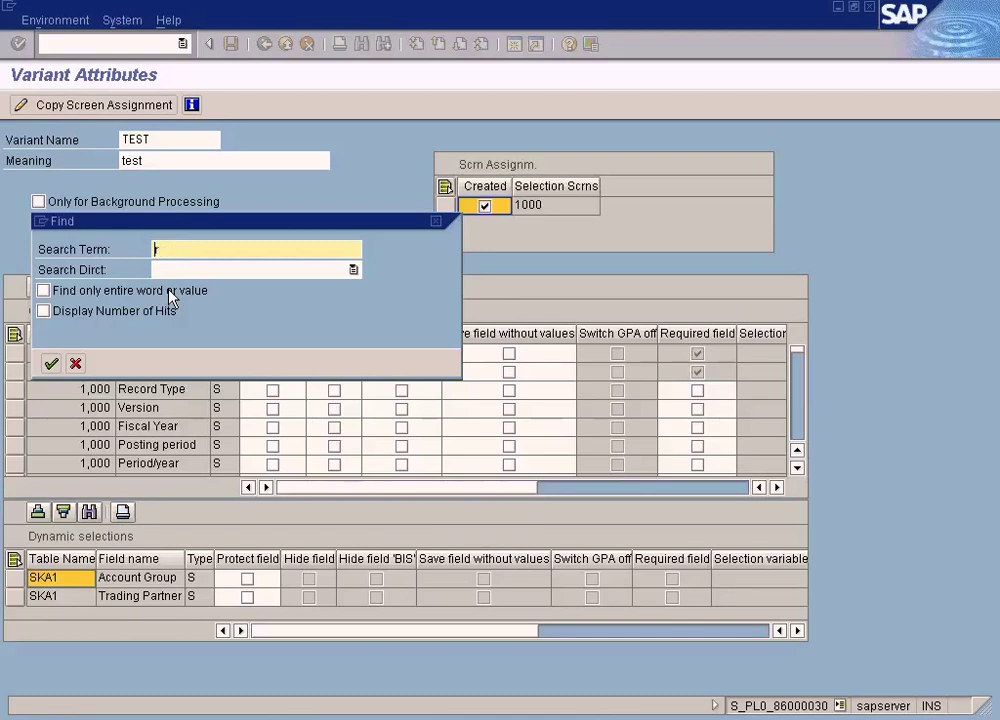
pyautogui.write('compan')
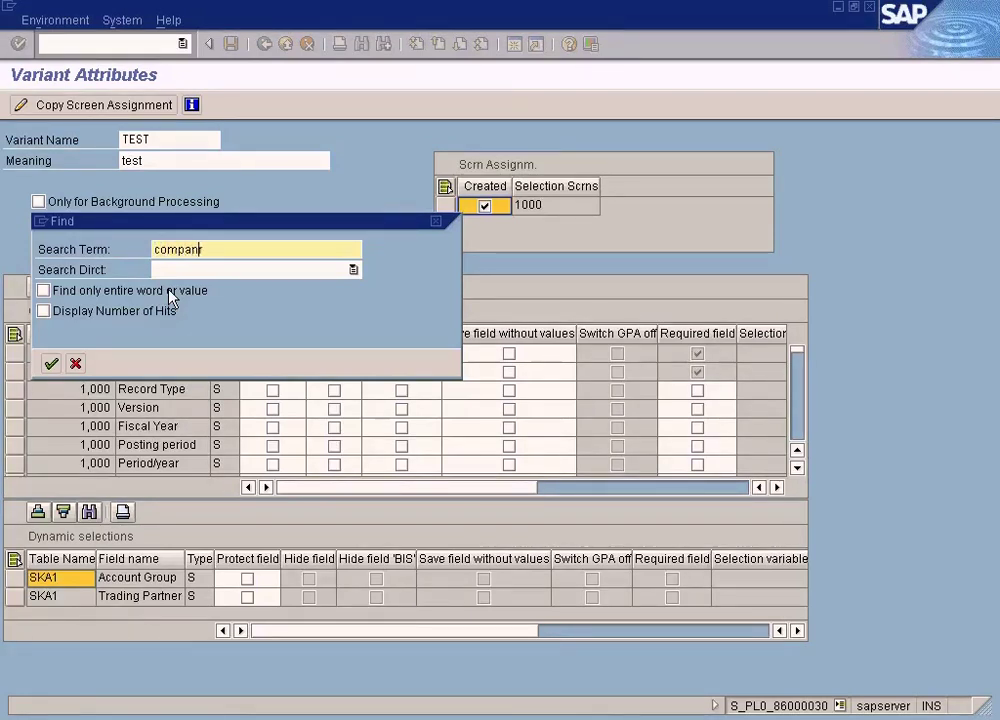
pyautogui.write('y')
pyautogui.press('Delete')
pyautogui.press('Return')
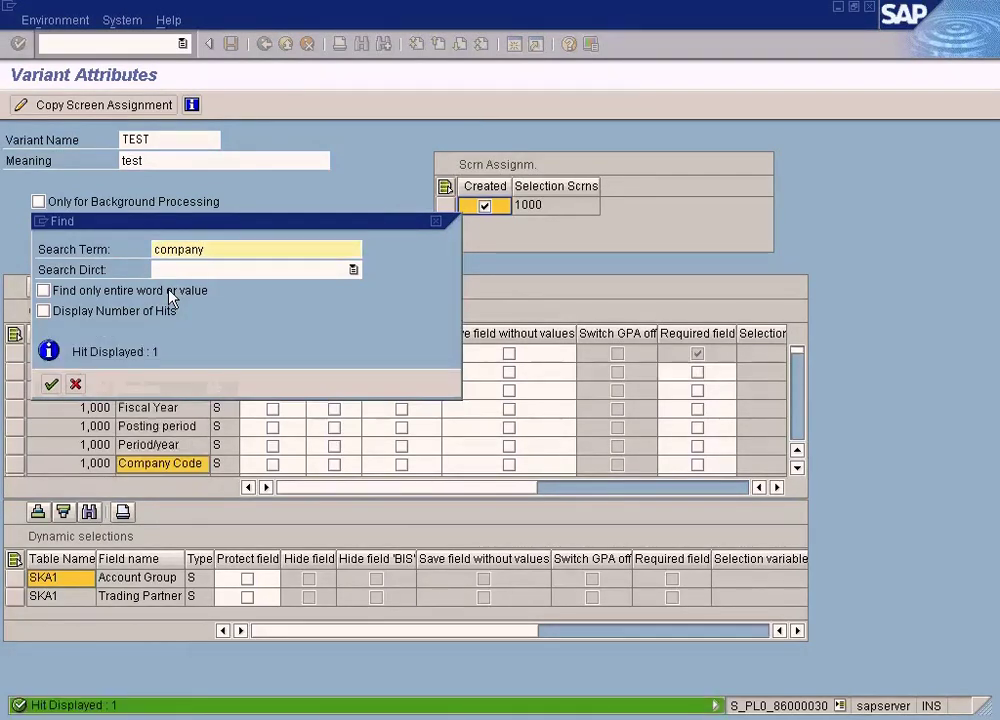
pyautogui.click(50, 384)
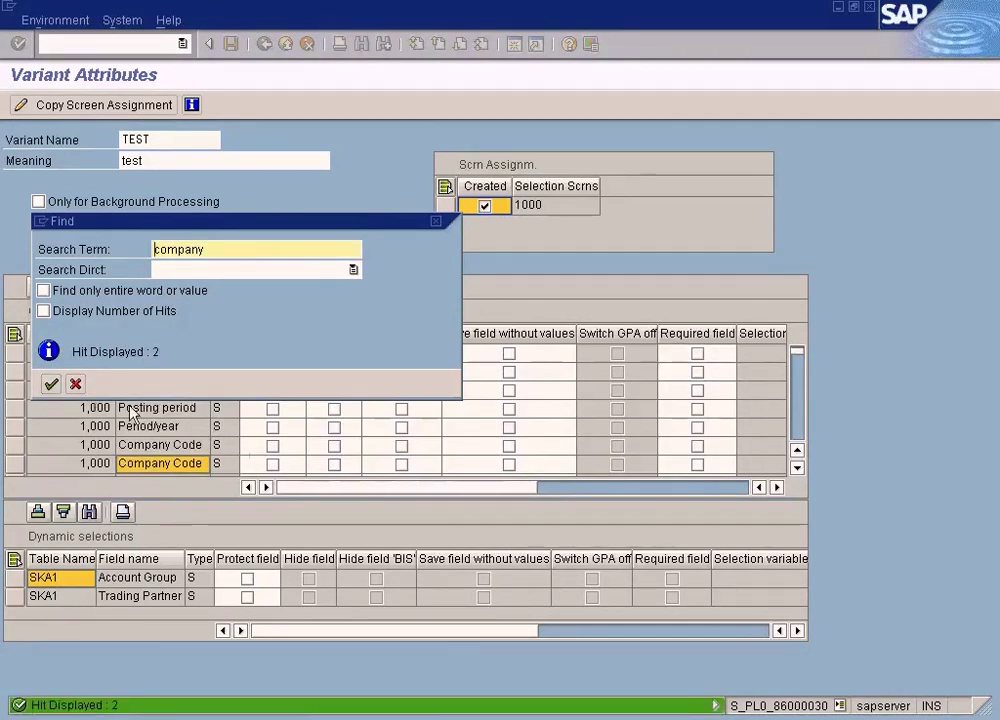
pyautogui.click(50, 384)
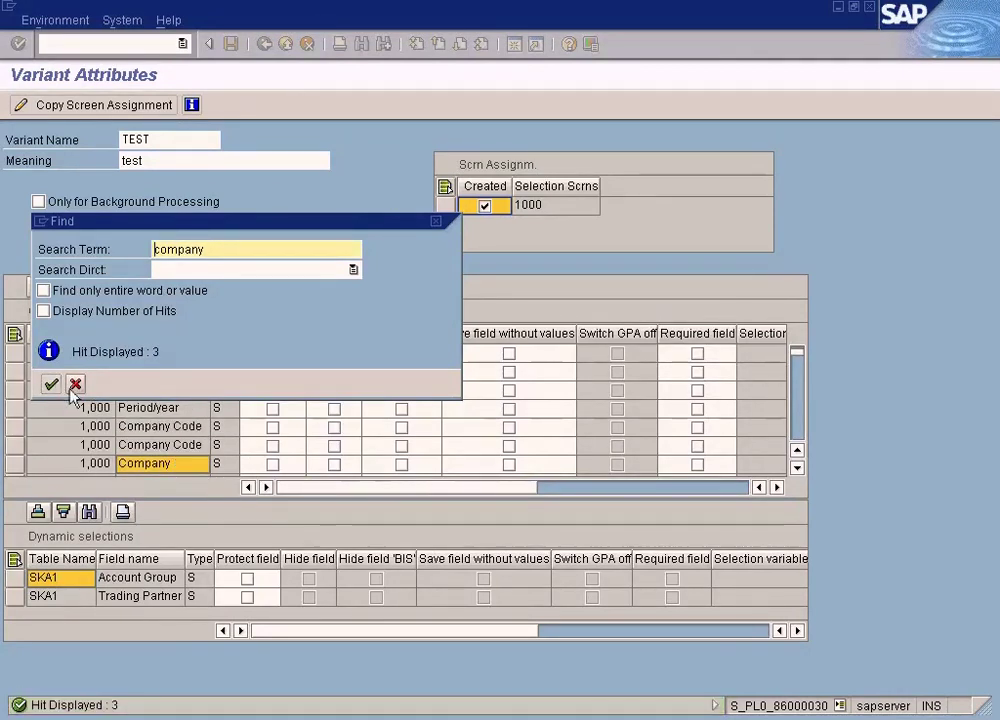
pyautogui.click(74, 385)
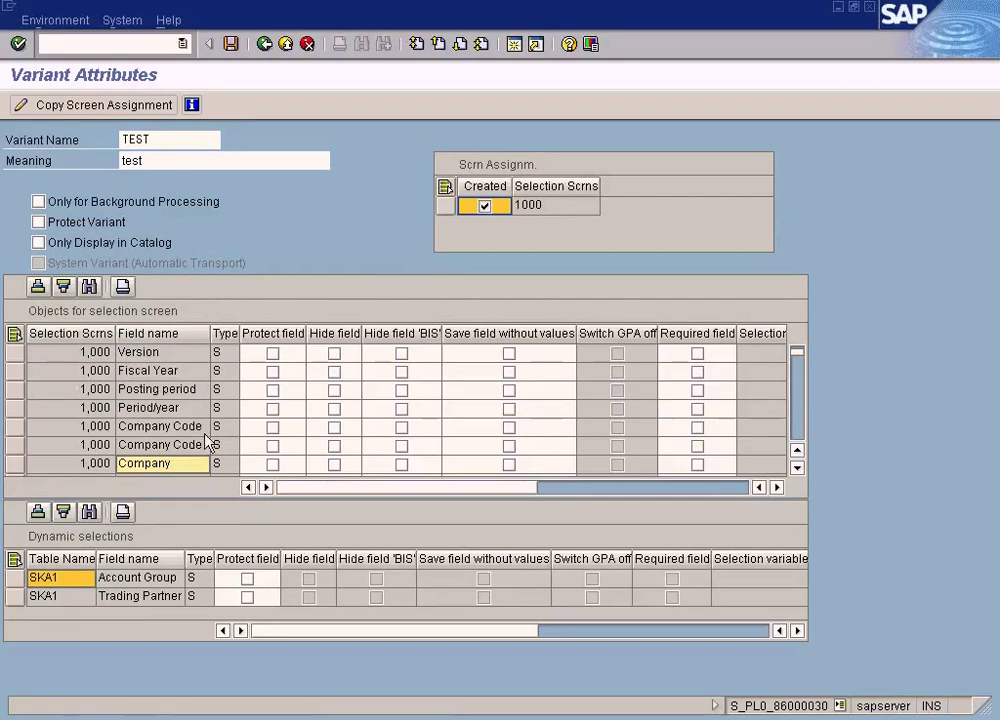
# Mark the first Company Code entry as a protected field and save, overwriting variant TEST
pyautogui.click(205, 431)
pyautogui.click(272, 427)
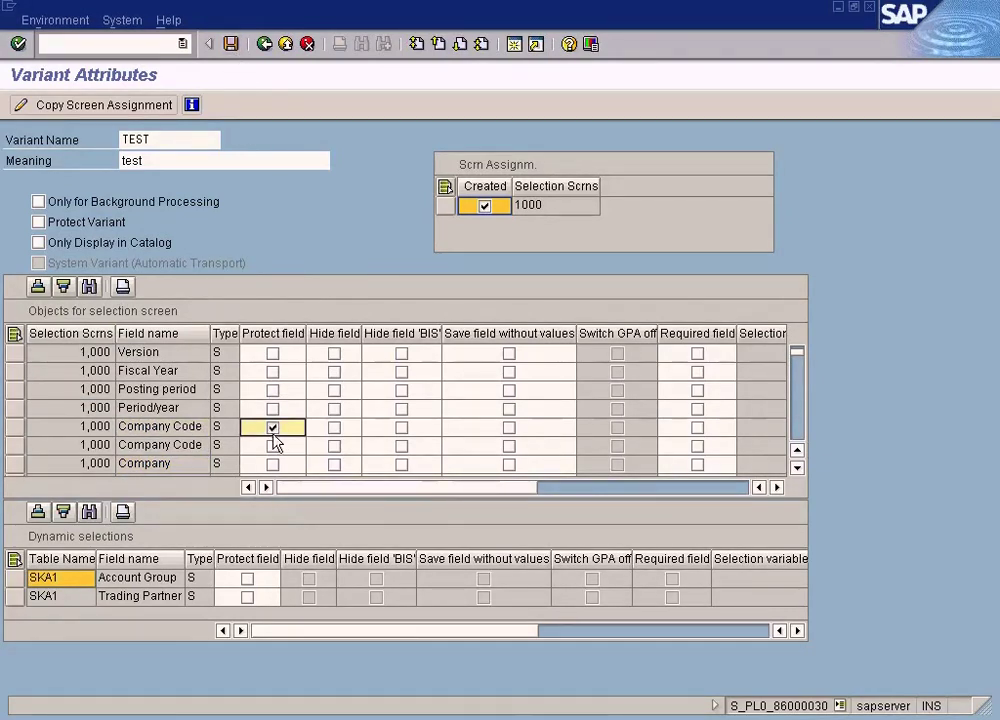
pyautogui.click(231, 44)
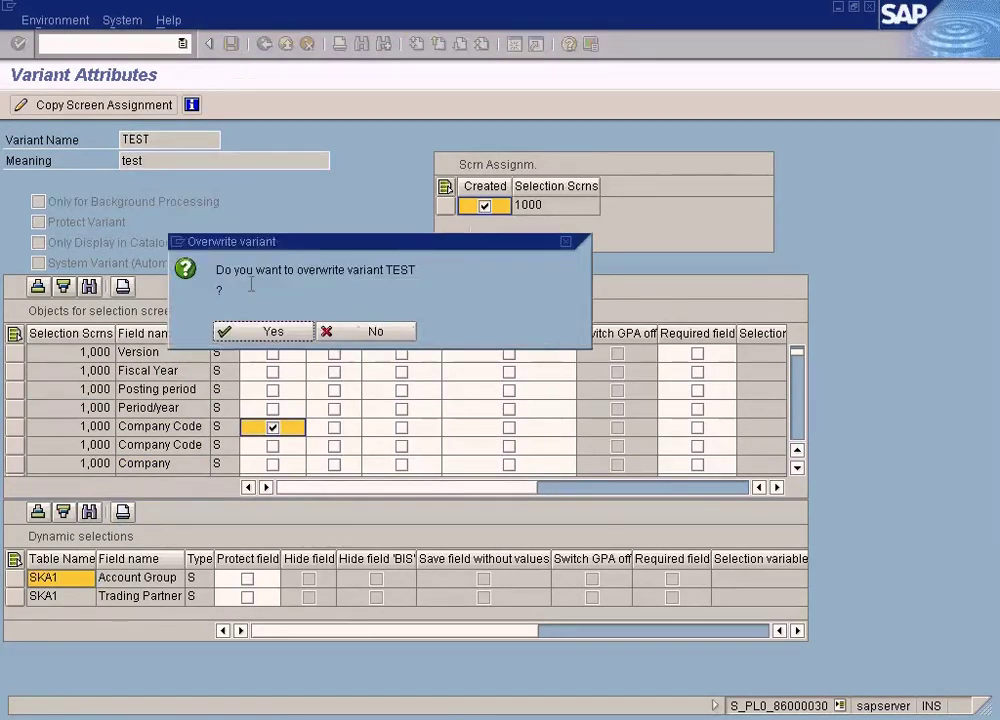
pyautogui.click(252, 333)
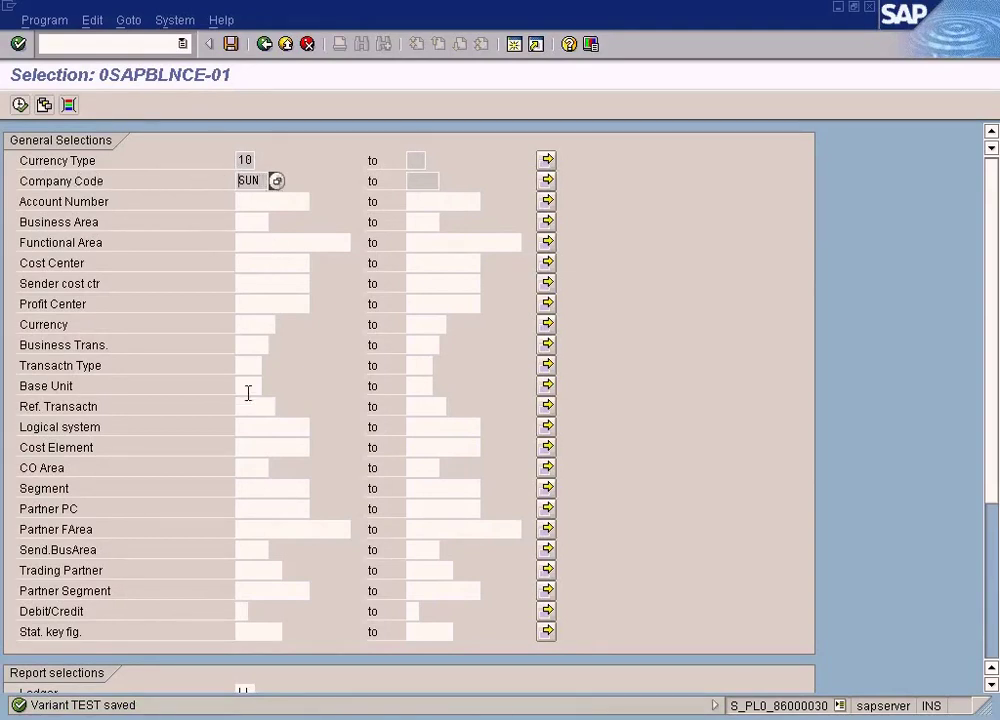
# Remove the field protection from Currency Type, overwrite variant TEST and check that the Currency Type value can be selected
pyautogui.scroll(-4, 248, 393)
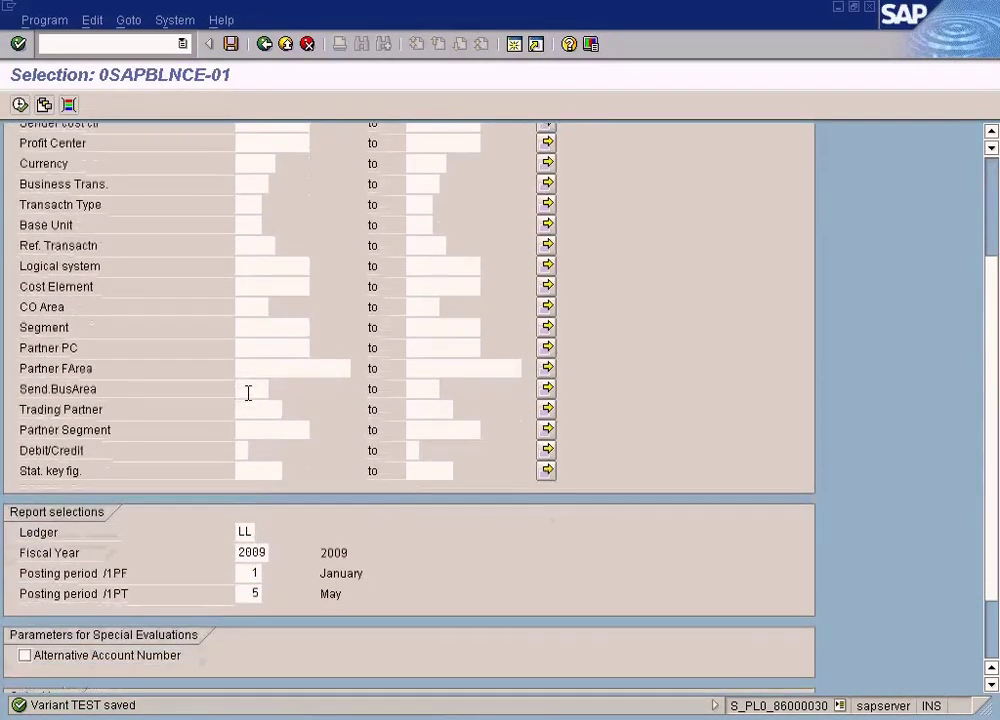
pyautogui.scroll(-1, 248, 393)
pyautogui.scroll(1, 248, 393)
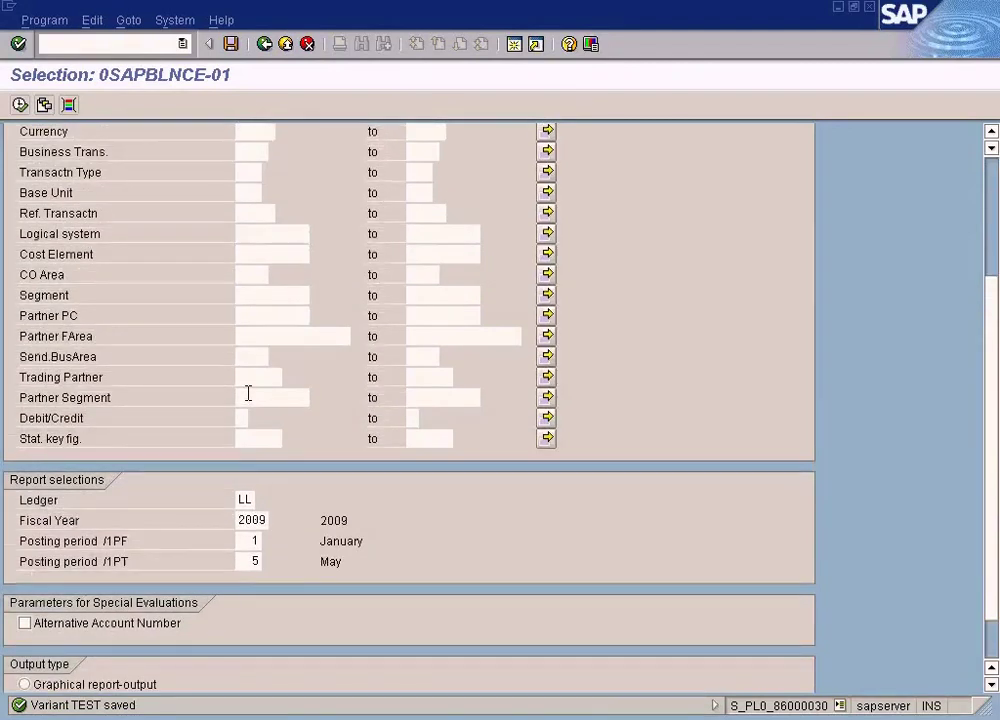
pyautogui.scroll(1, 248, 393)
pyautogui.scroll(5, 248, 393)
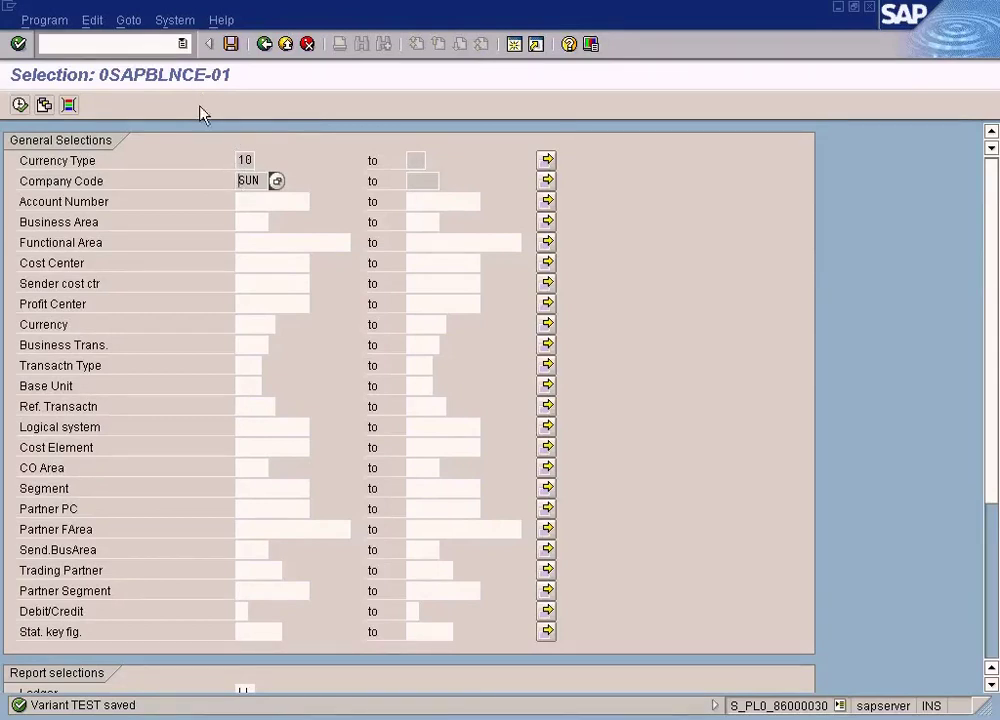
pyautogui.click(231, 45)
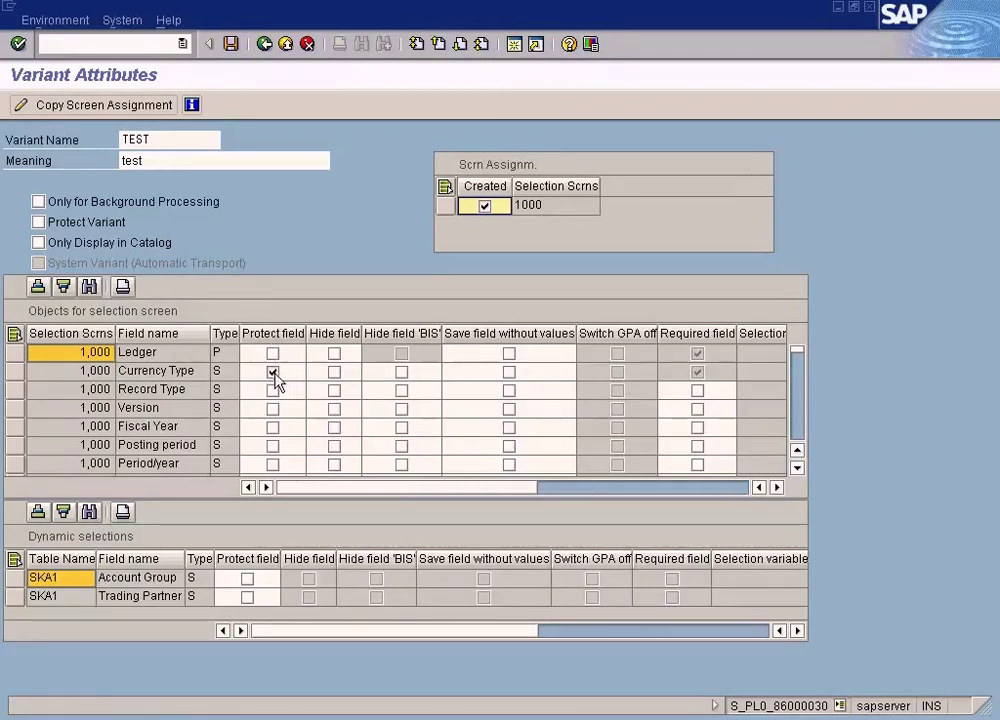
pyautogui.click(274, 374)
pyautogui.click(231, 45)
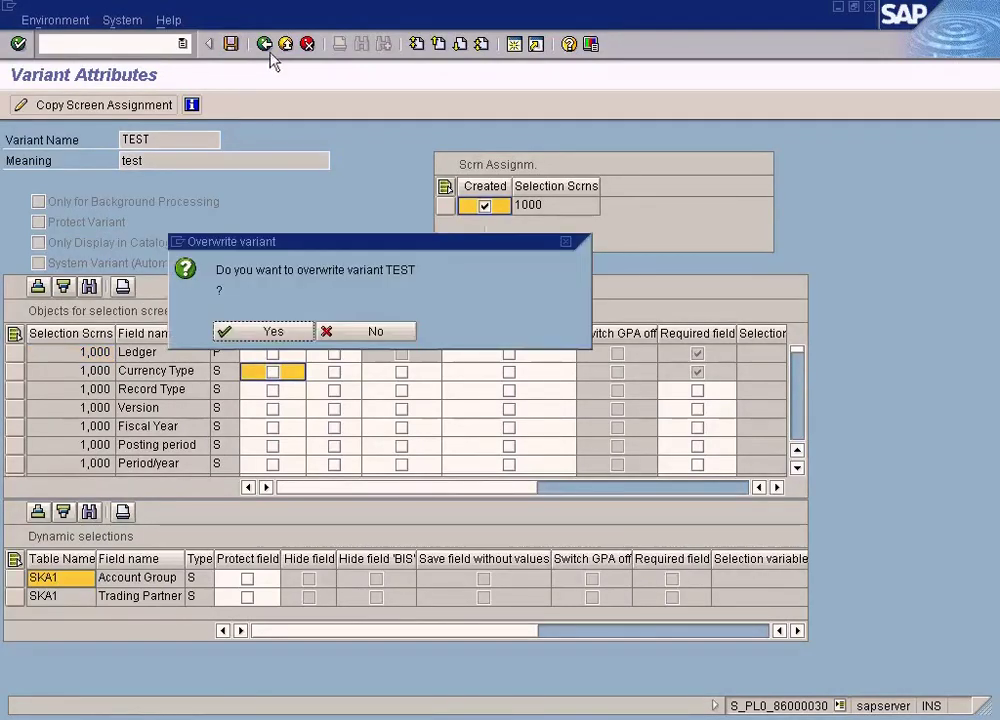
pyautogui.click(263, 331)
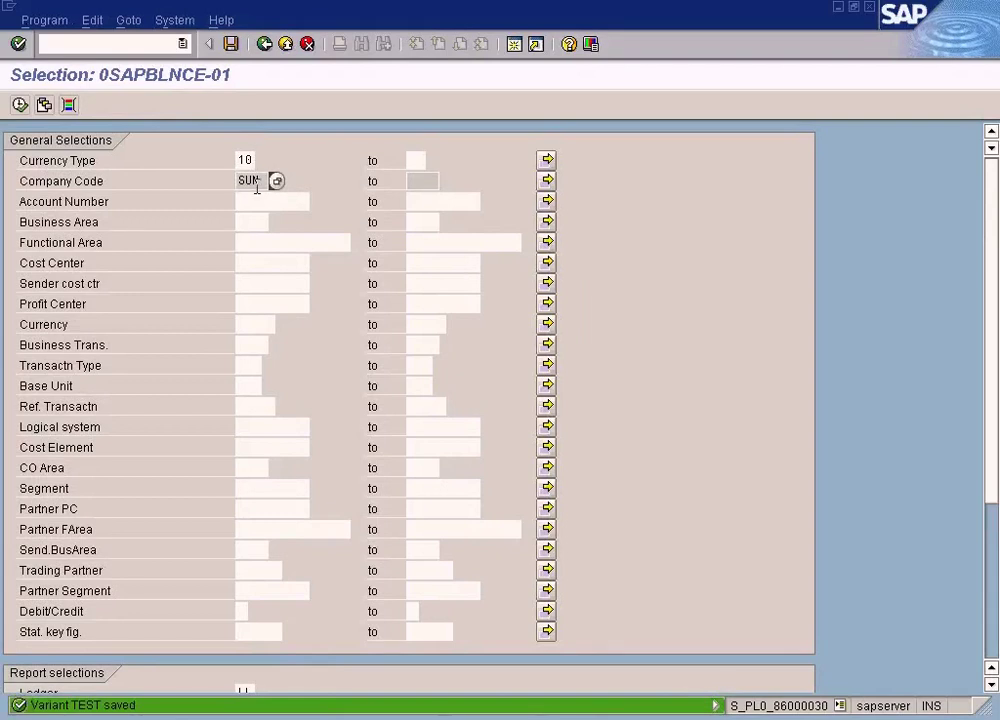
pyautogui.click(240, 160)
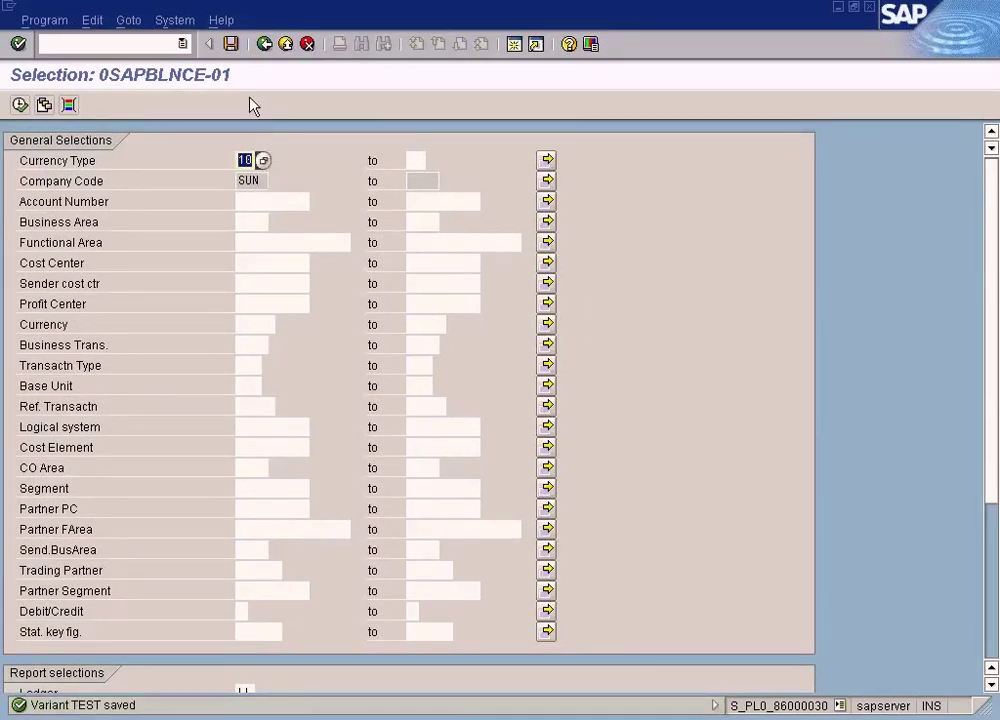
# Set Currency Type as a hidden field in the variant attributes and save, overwriting variant TEST
pyautogui.click(231, 44)
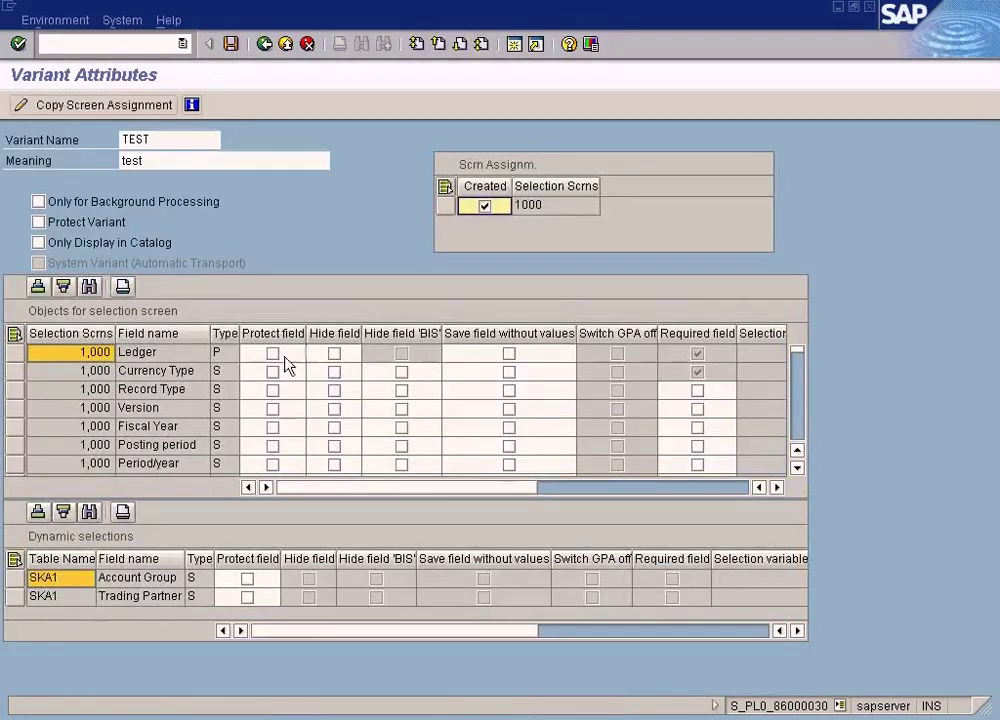
pyautogui.click(335, 373)
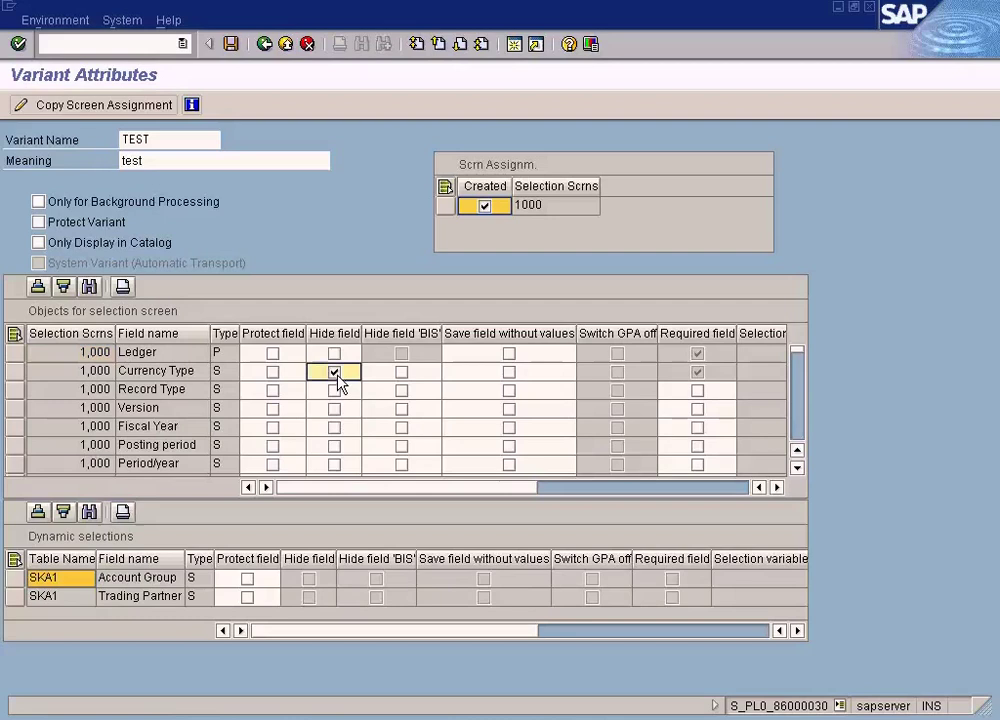
pyautogui.click(230, 45)
pyautogui.click(237, 333)
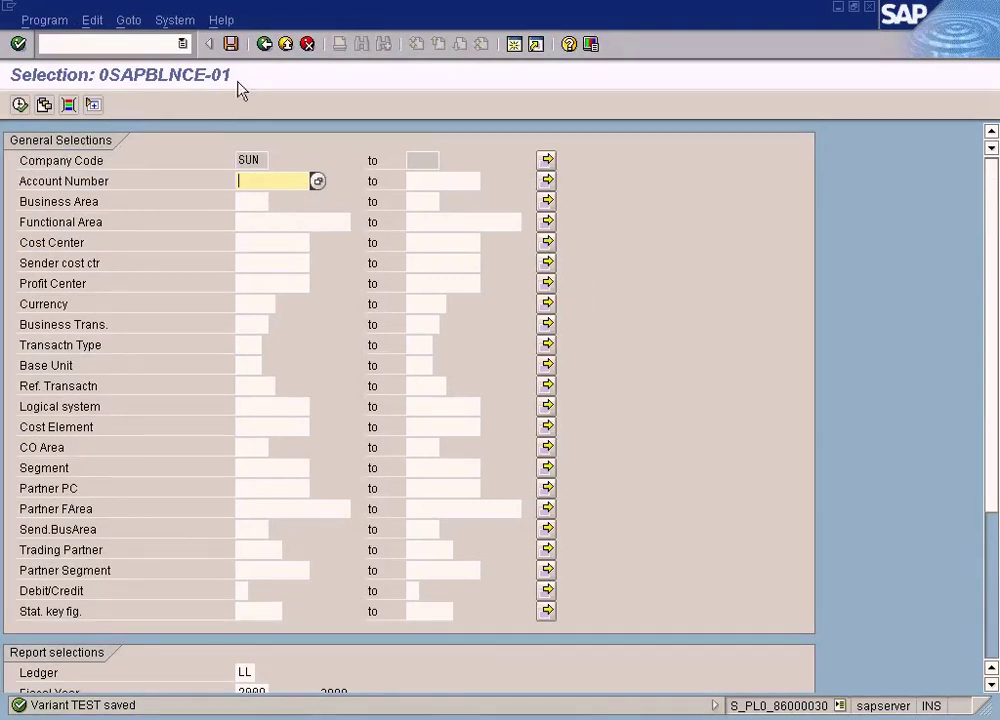
# For Currency Type, replace the Hide field setting with Hide field 'BIS' and save, overwriting variant TEST
pyautogui.click(231, 45)
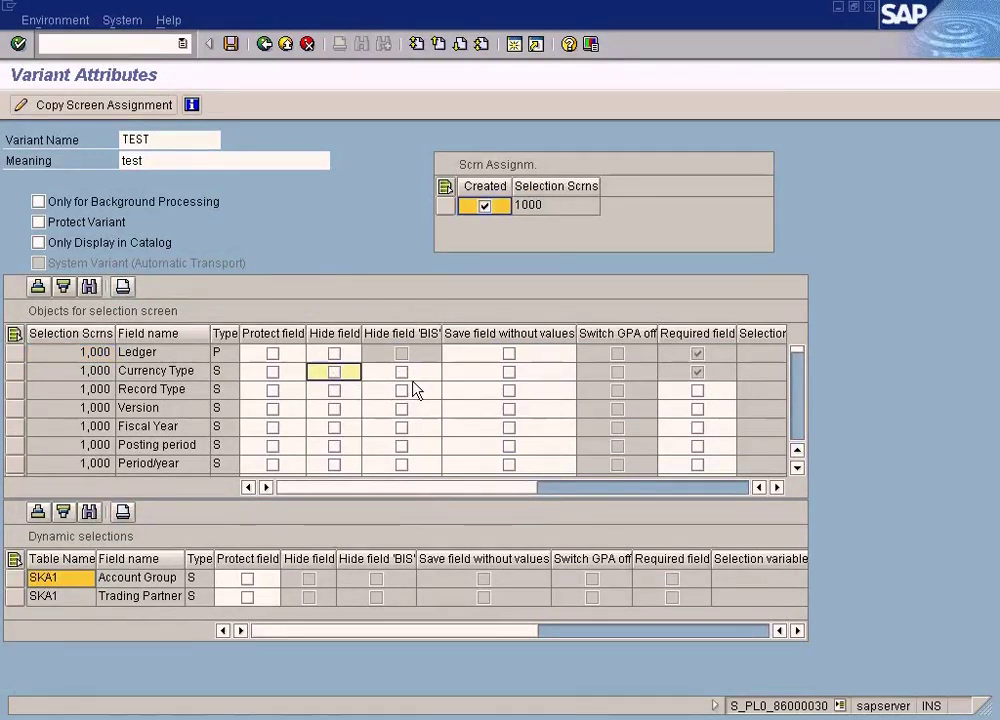
pyautogui.click(403, 373)
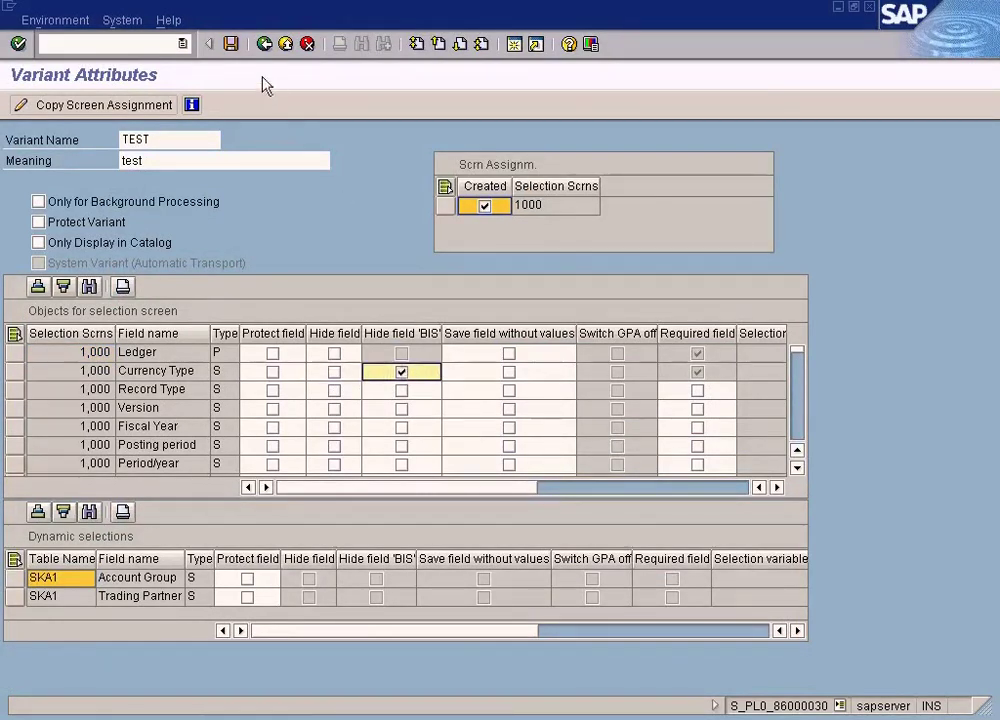
pyautogui.click(233, 45)
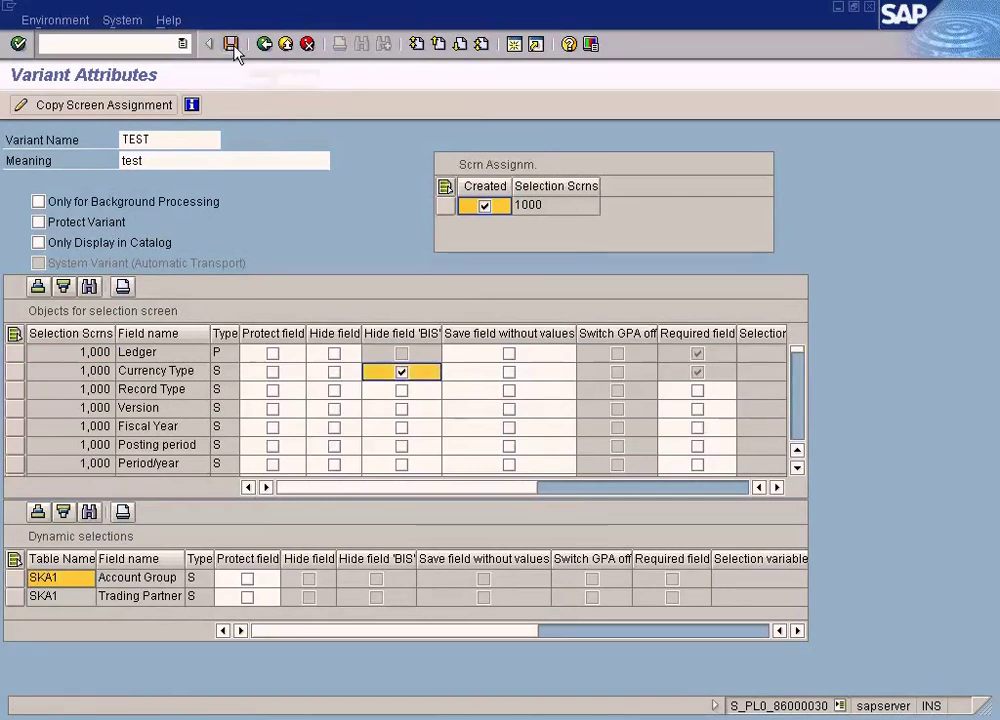
pyautogui.click(252, 335)
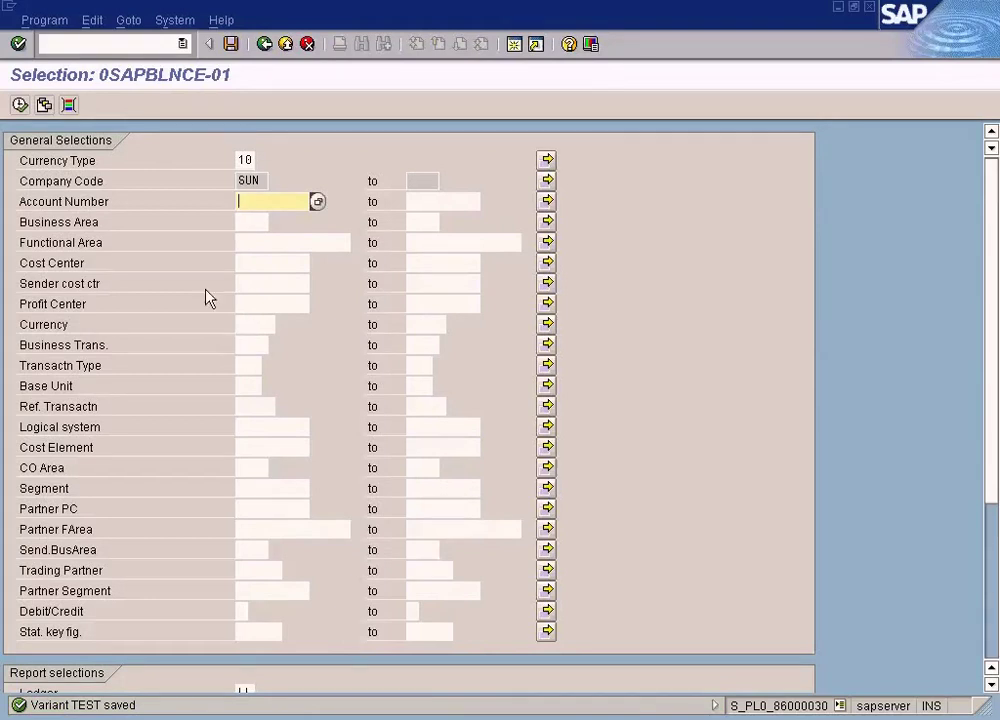
# Open the variant attributes and remove the Hide field 'BIS' setting from Currency Type
pyautogui.click(231, 45)
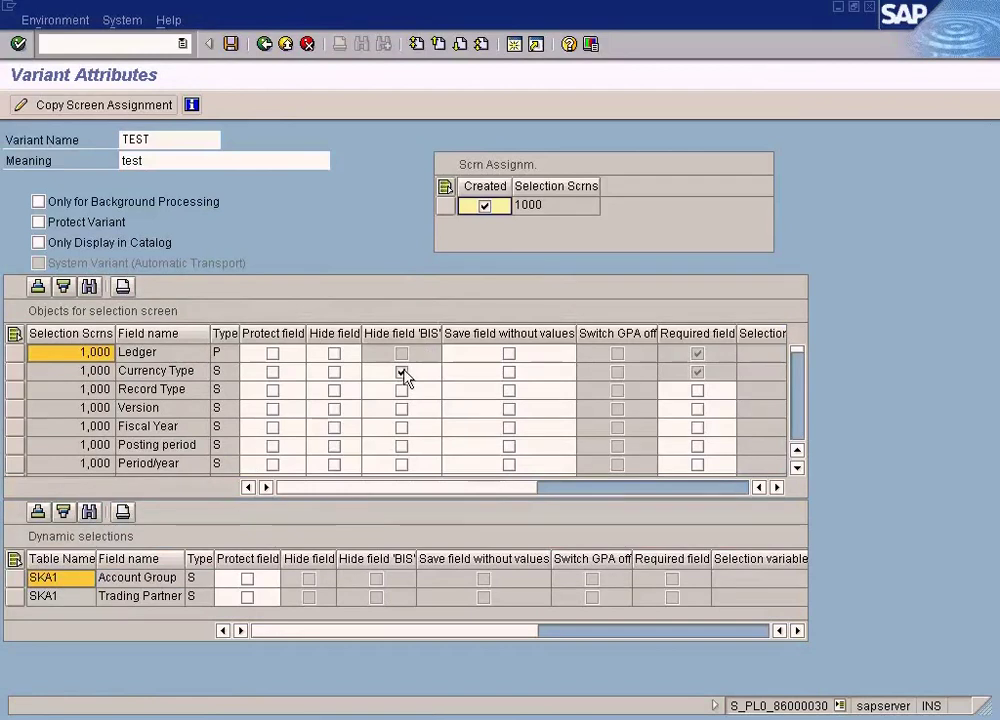
pyautogui.click(402, 372)
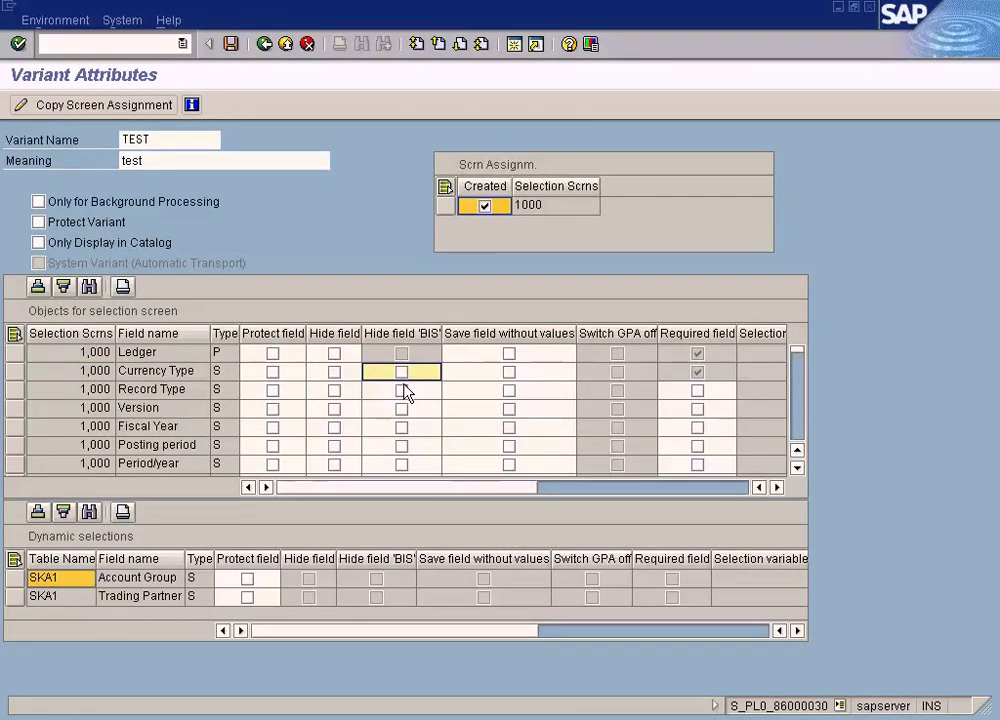
pyautogui.click(408, 373)
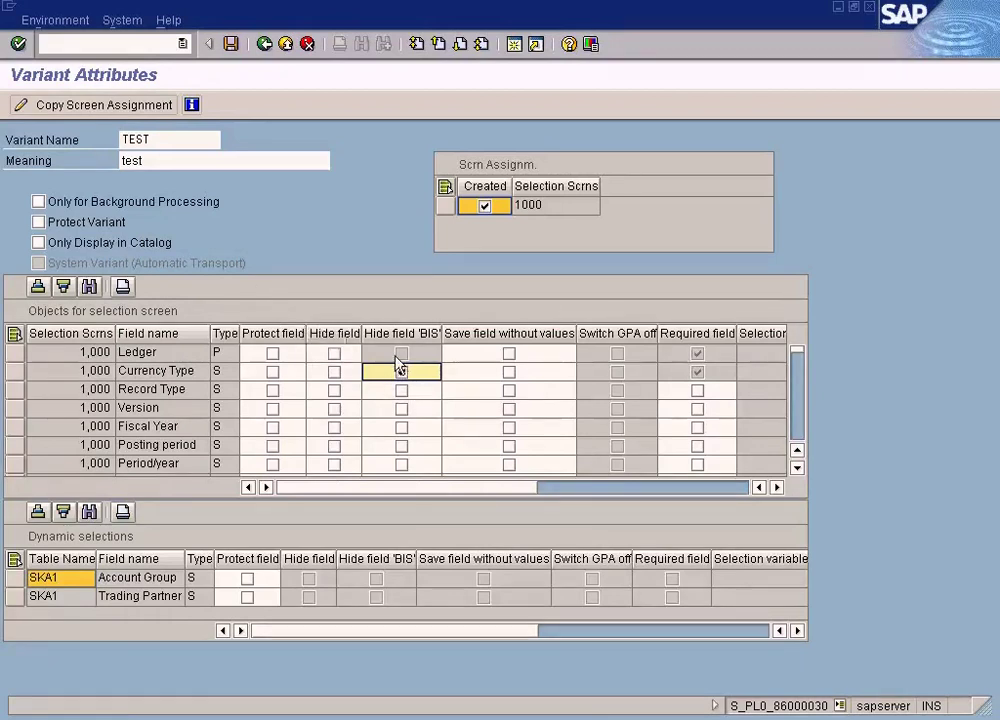
pyautogui.click(403, 375)
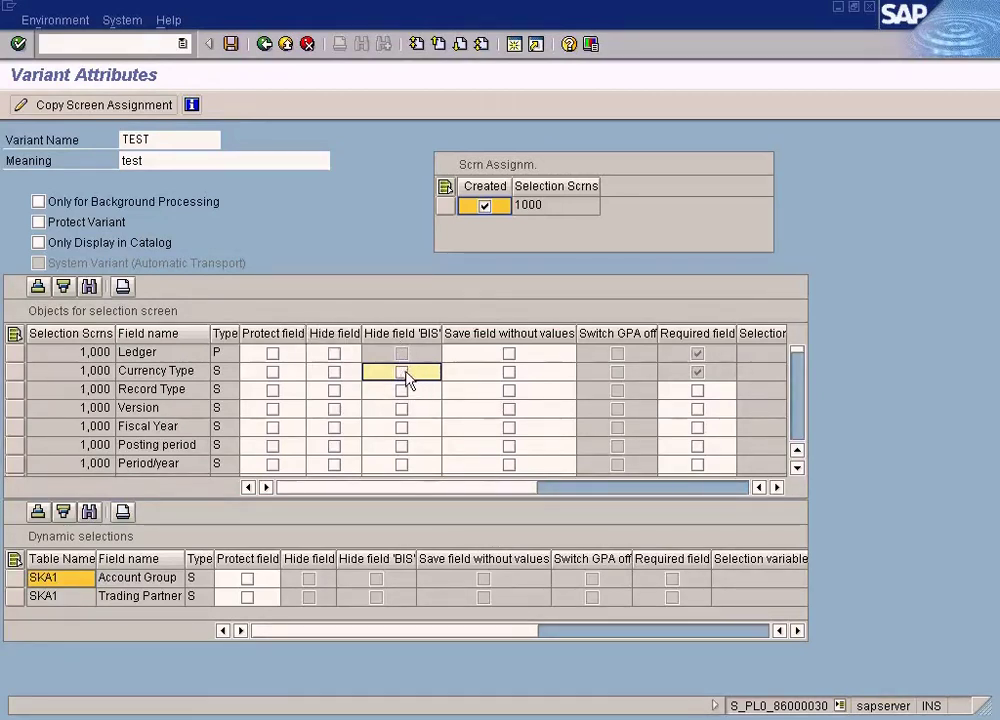
pyautogui.click(153, 356)
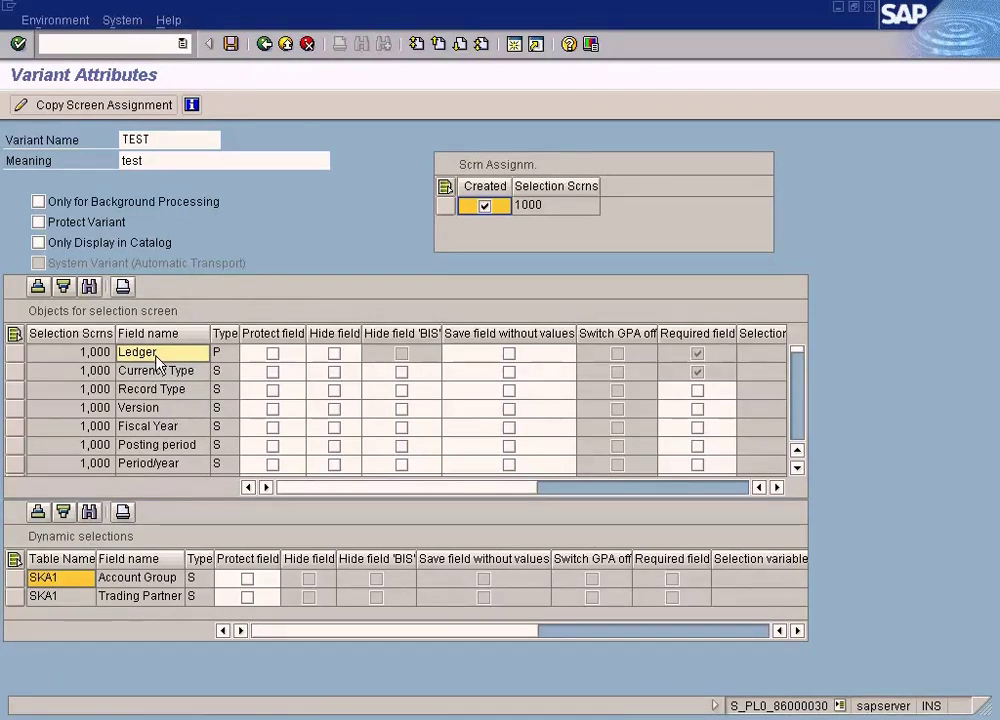
pyautogui.click(80, 352)
pyautogui.click(89, 286)
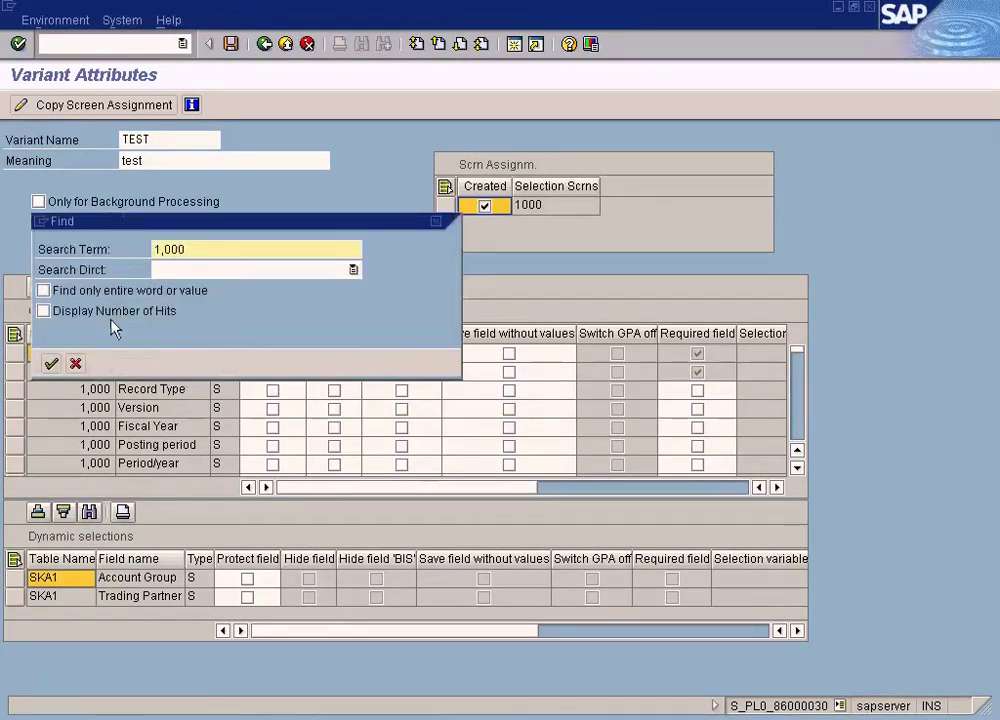
pyautogui.moveTo(200, 222); pyautogui.dragTo(371, 249)
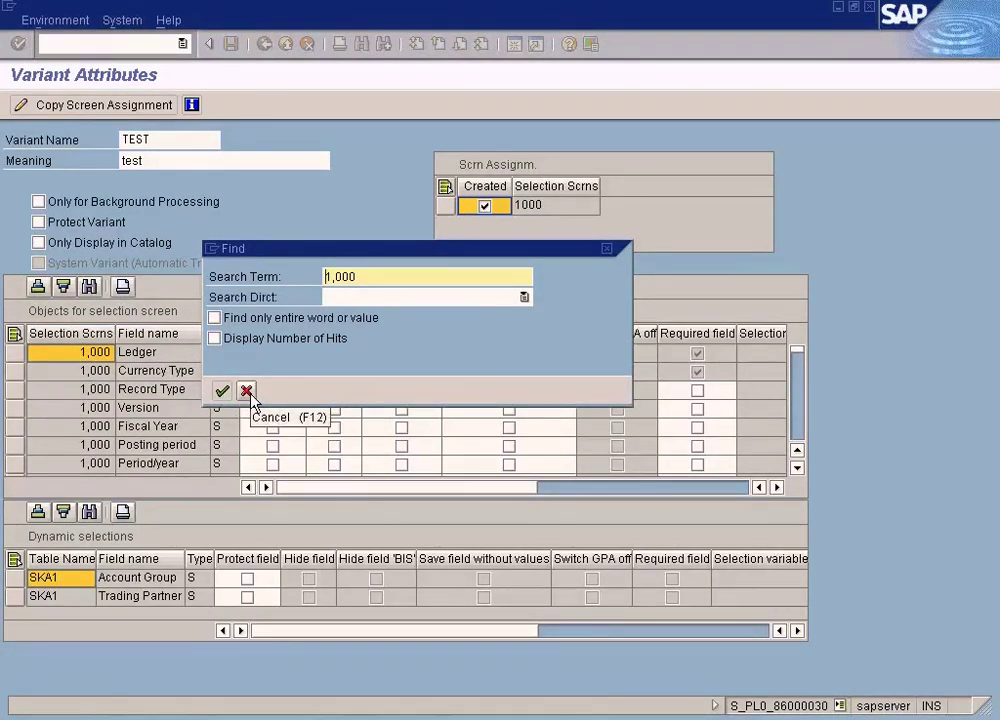
pyautogui.click(247, 391)
# Search the objects for the selection screen for "company code" to locate the Company Code field
pyautogui.click(153, 353)
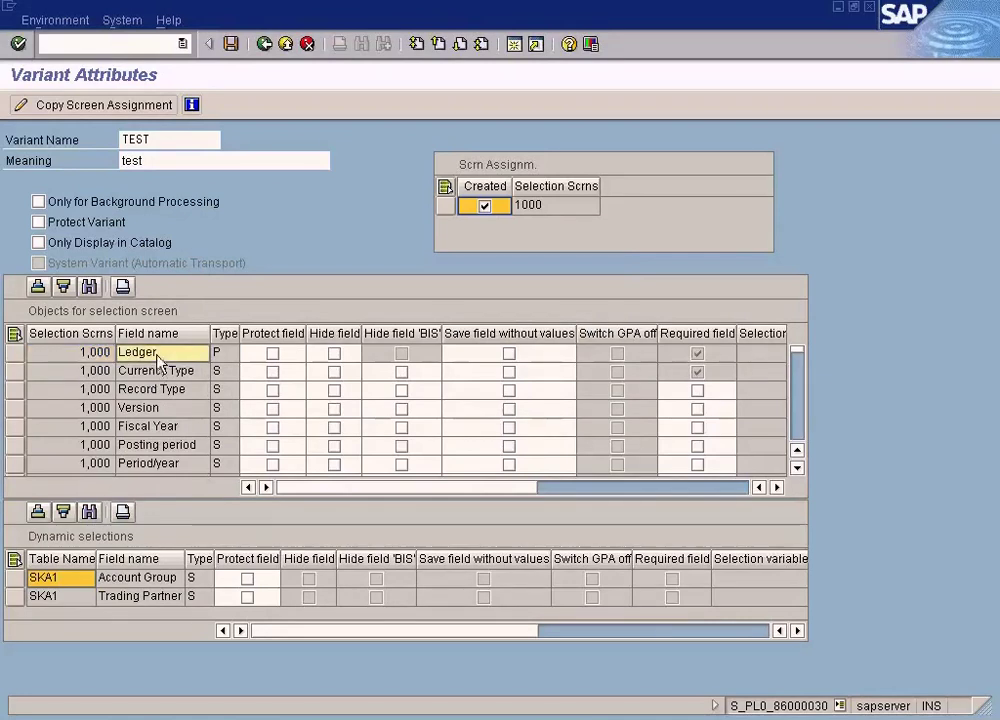
pyautogui.click(101, 289)
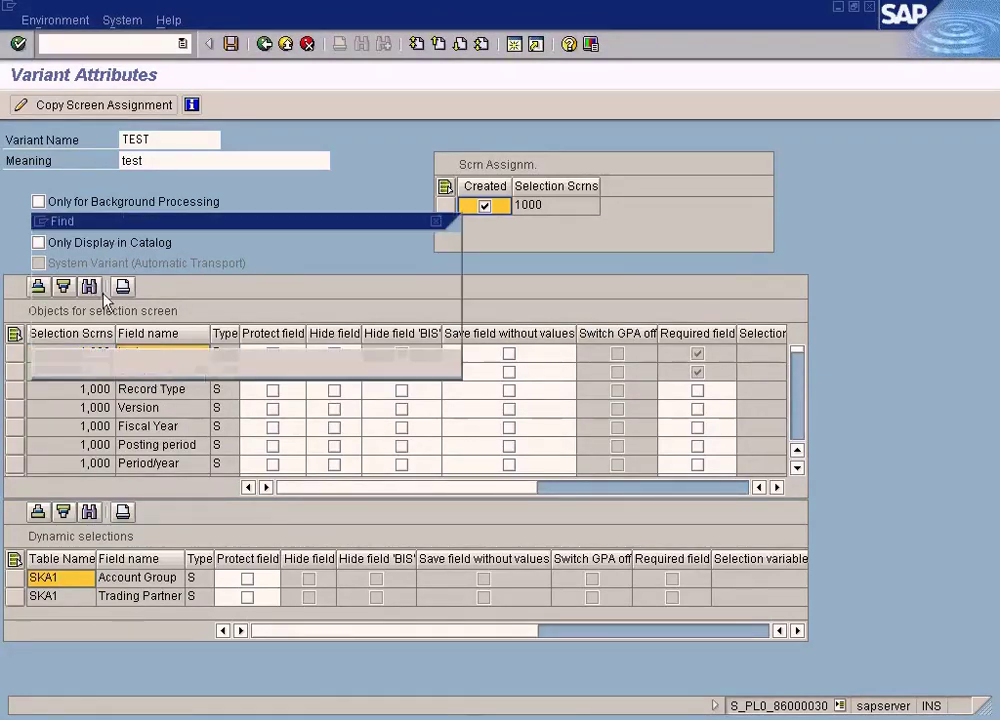
pyautogui.press('Delete')
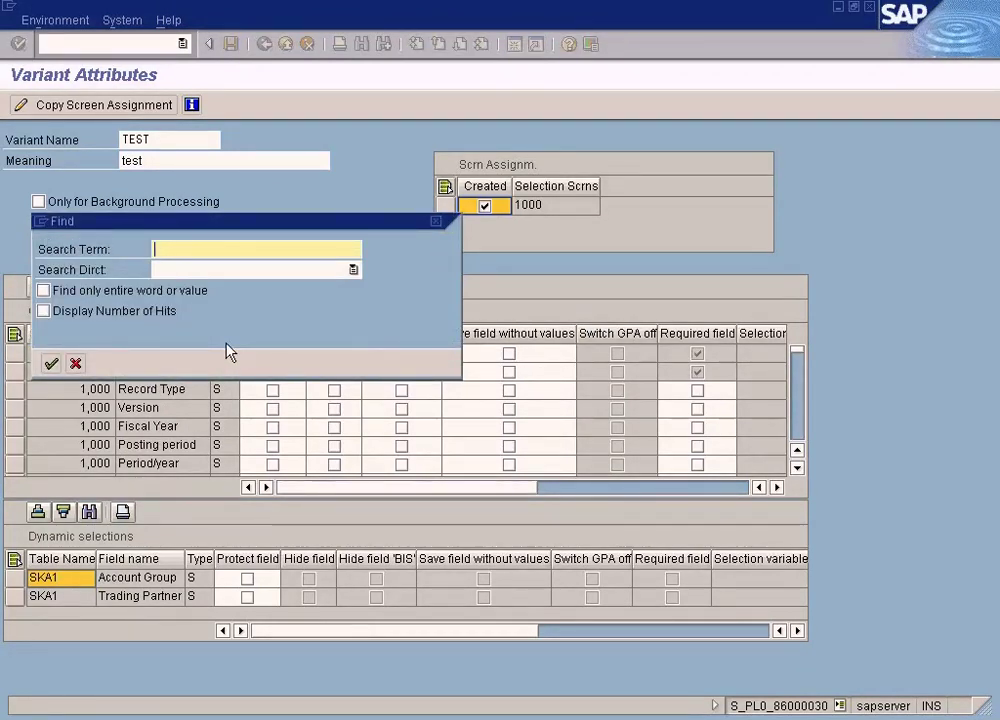
pyautogui.write('company code')
pyautogui.press('Return')
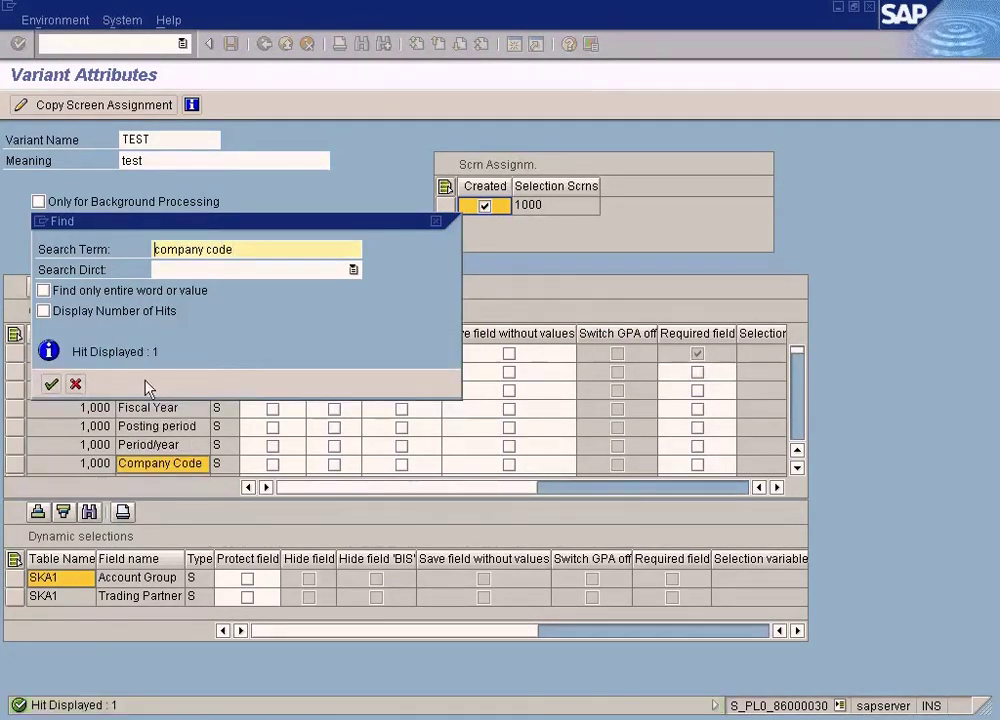
pyautogui.click(75, 386)
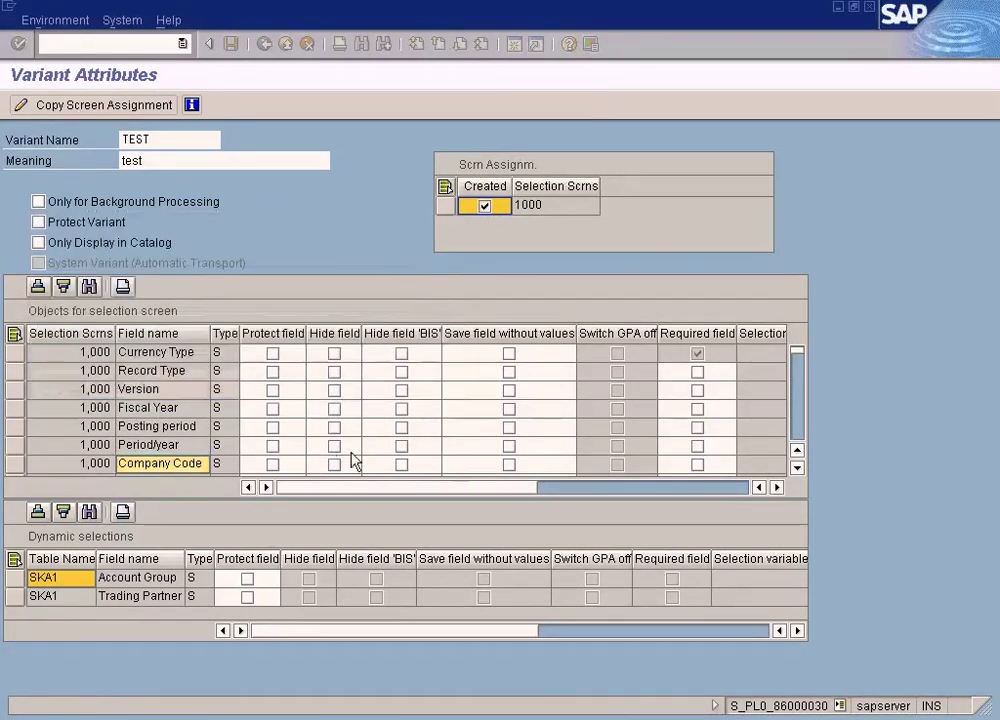
# Enable Hide field 'BIS' for Company Code, save over variant TEST and check the Company Code field on the selection screen
pyautogui.click(402, 465)
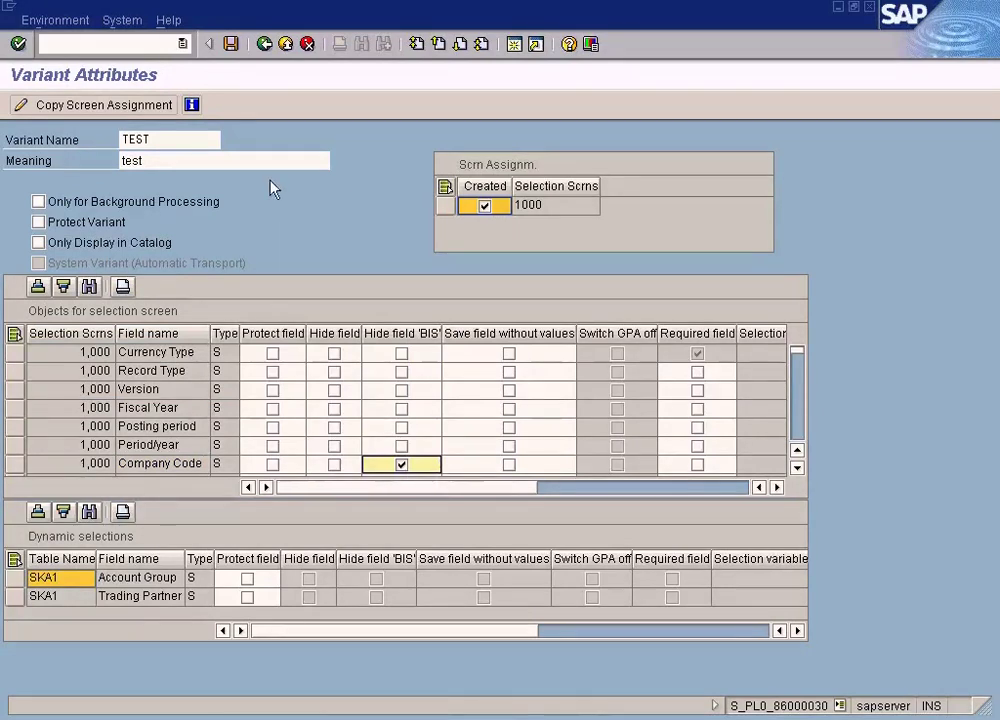
pyautogui.click(231, 44)
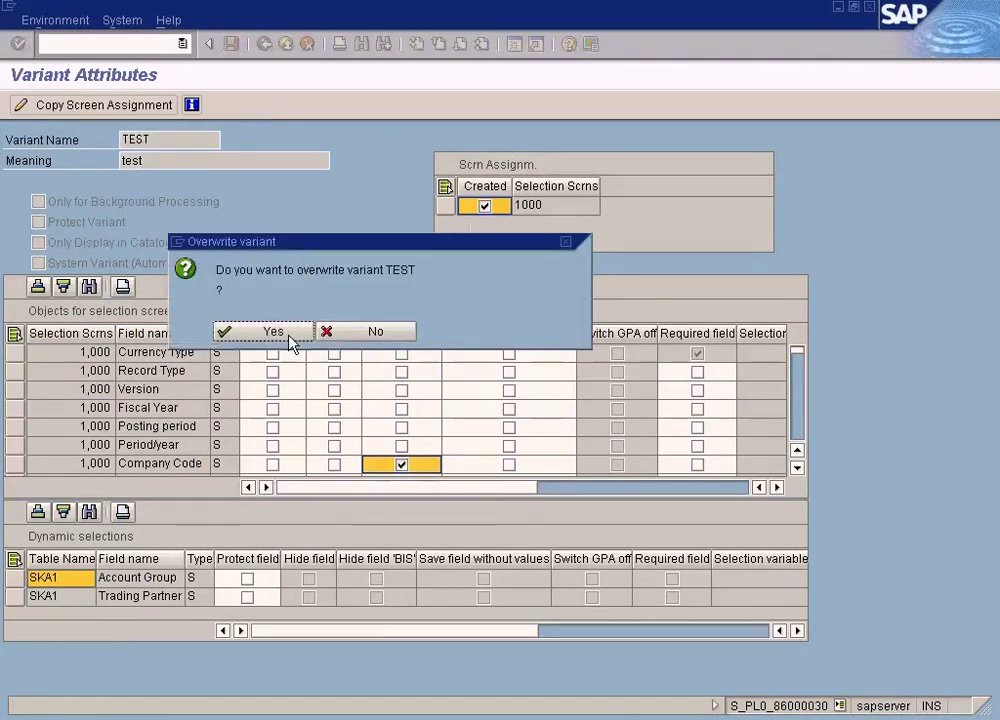
pyautogui.click(288, 332)
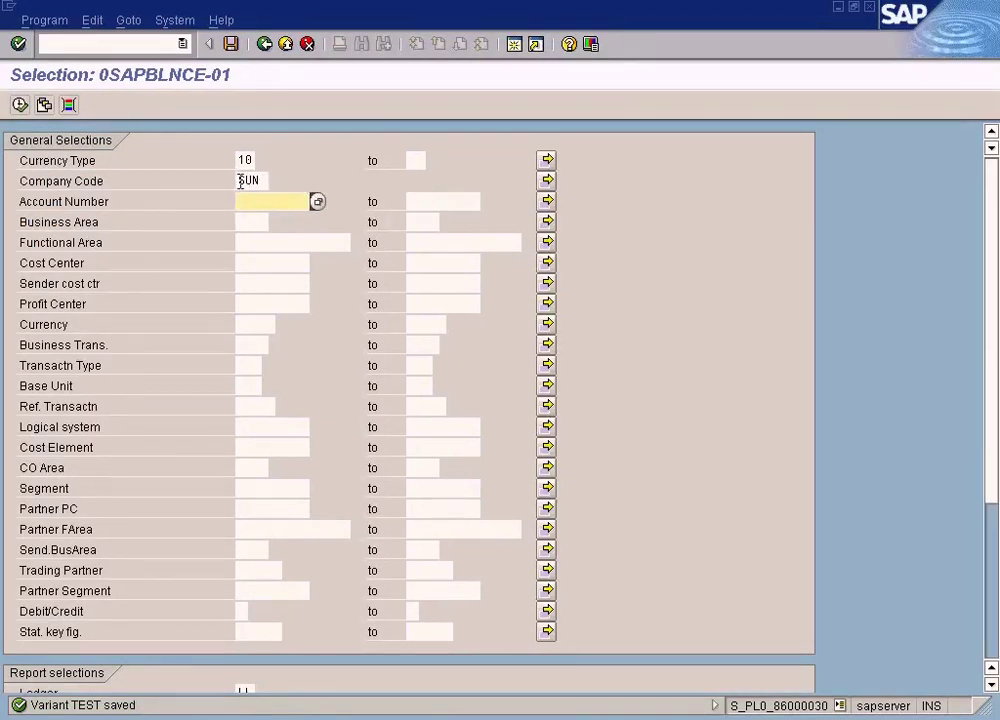
pyautogui.click(240, 181)
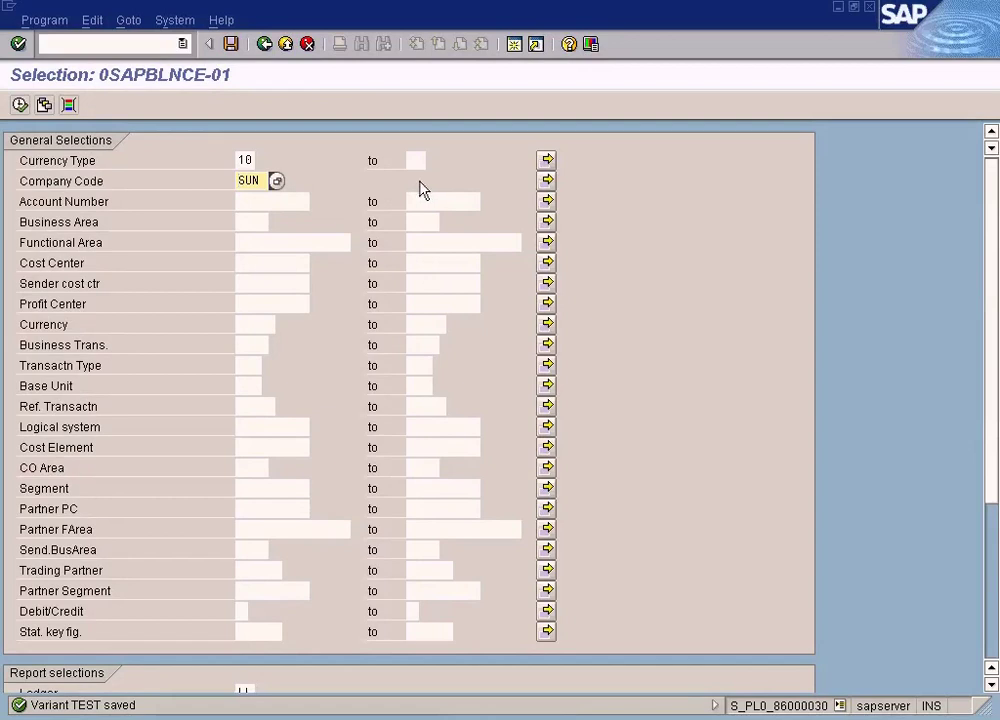
pyautogui.moveTo(266, 180); pyautogui.dragTo(225, 179)
# Reopen the variant attributes and find the Company Code row by searching for "company code"
pyautogui.click(231, 44)
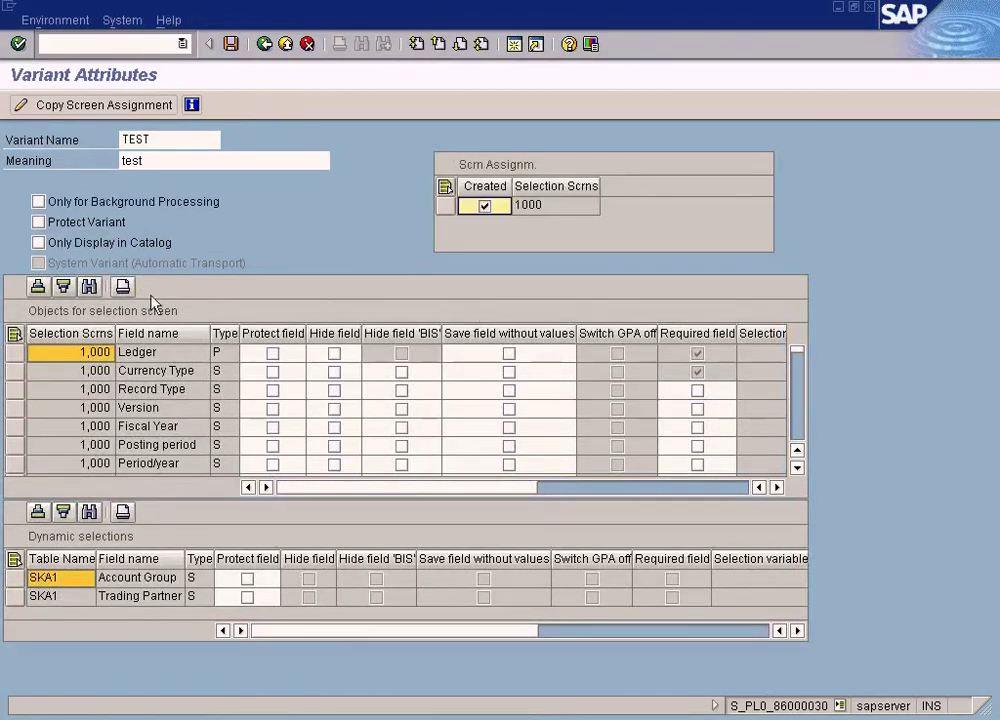
pyautogui.click(137, 352)
pyautogui.click(89, 287)
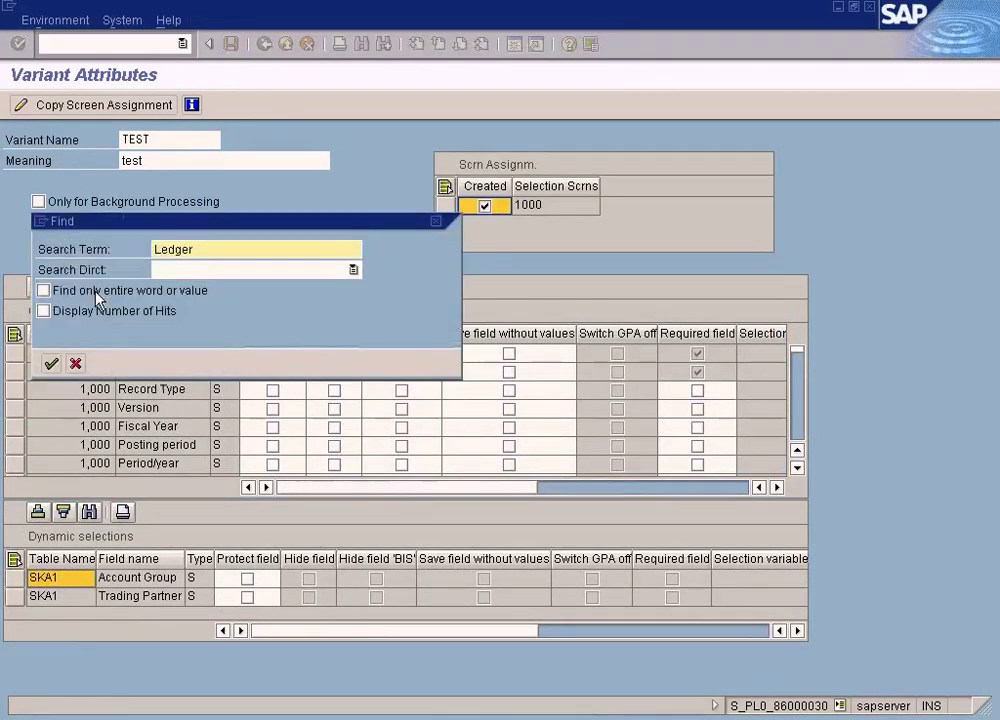
pyautogui.press('Delete')
pyautogui.press('Delete')
pyautogui.press('Delete')
pyautogui.press('Delete')
pyautogui.press('Delete')
pyautogui.press('Delete')
pyautogui.write('company code')
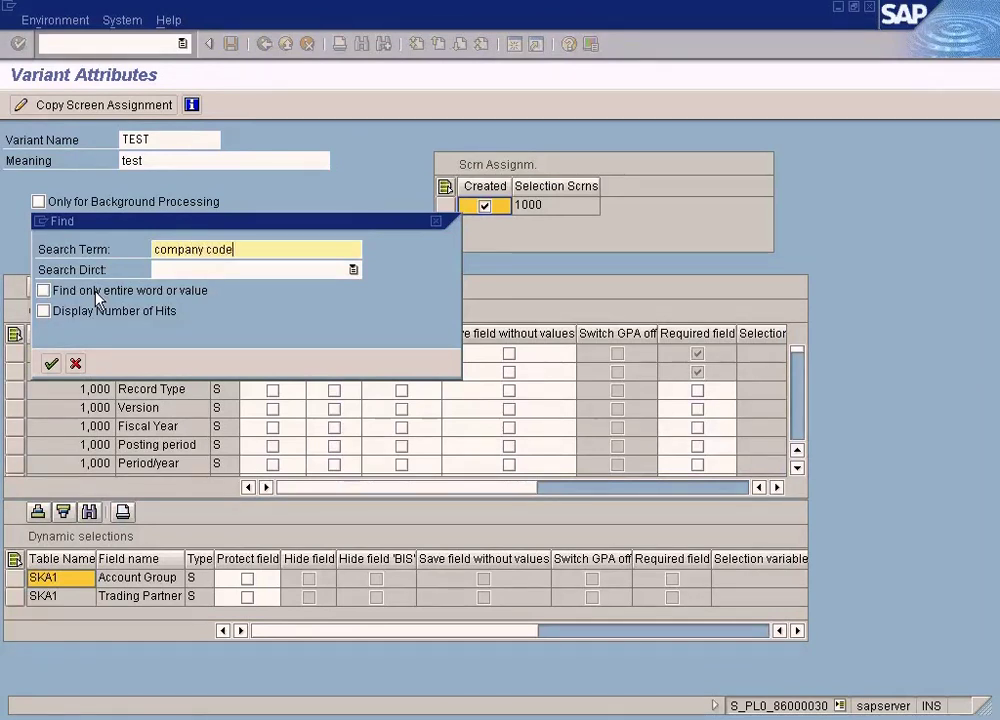
pyautogui.press('Return')
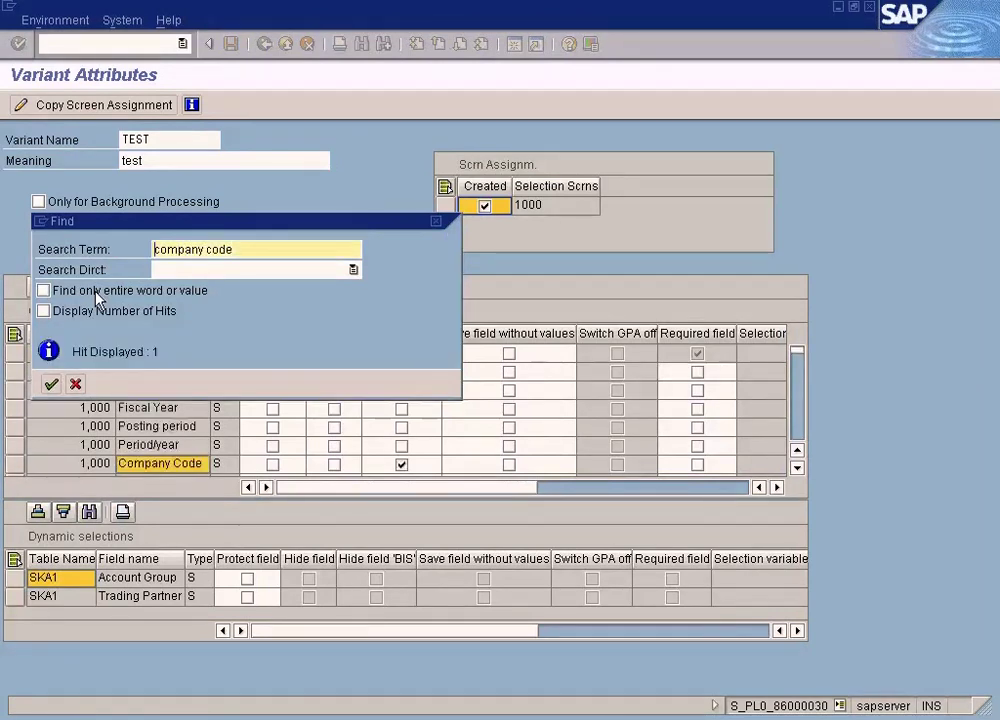
pyautogui.click(76, 385)
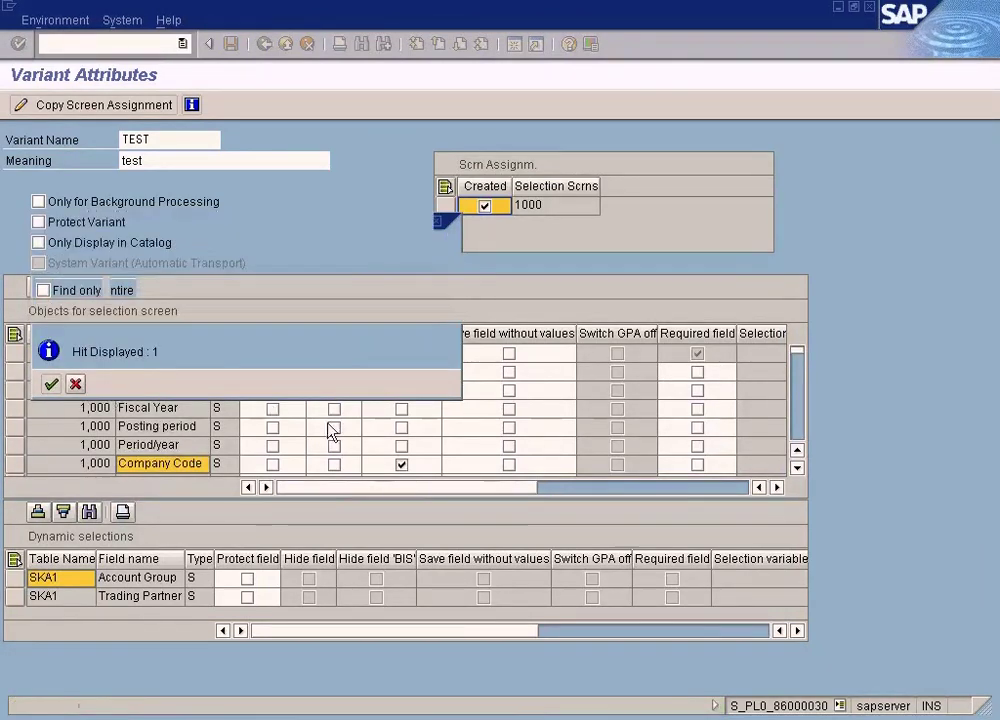
# Remove Hide field 'BIS' from Company Code, overwrite variant TEST and check that both Company Code range fields can be selected
pyautogui.click(401, 464)
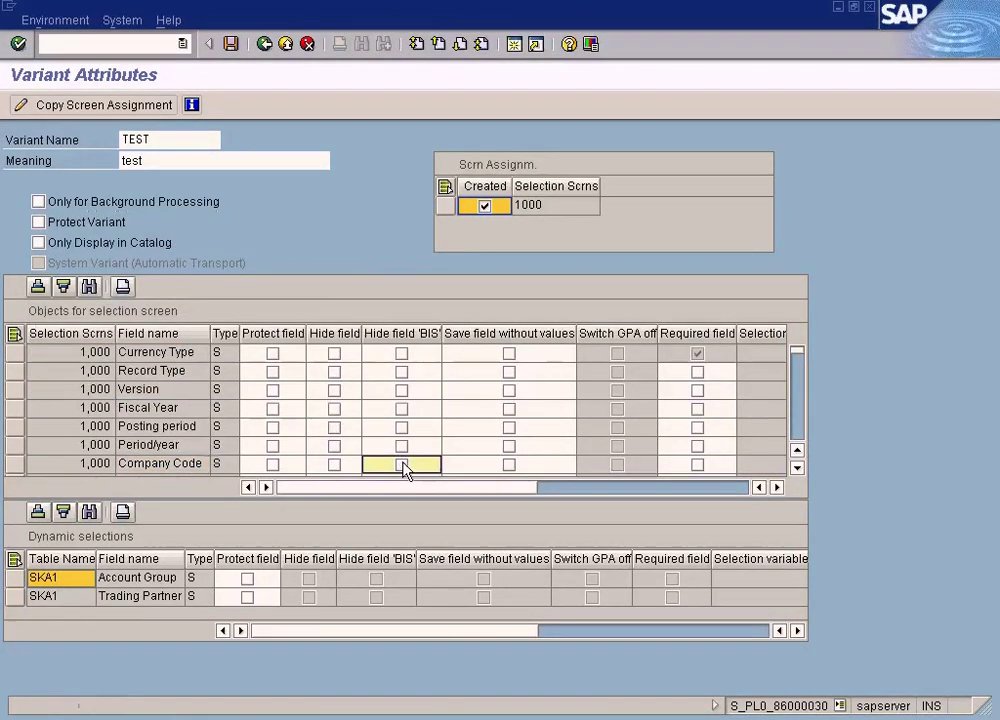
pyautogui.click(231, 44)
pyautogui.click(244, 332)
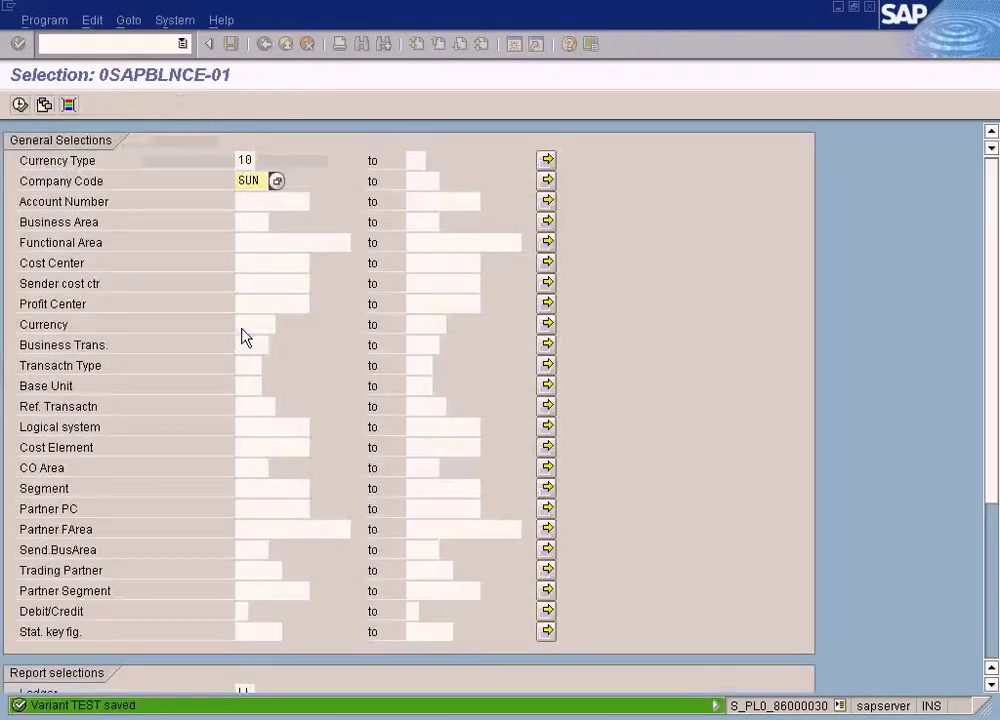
pyautogui.click(418, 182)
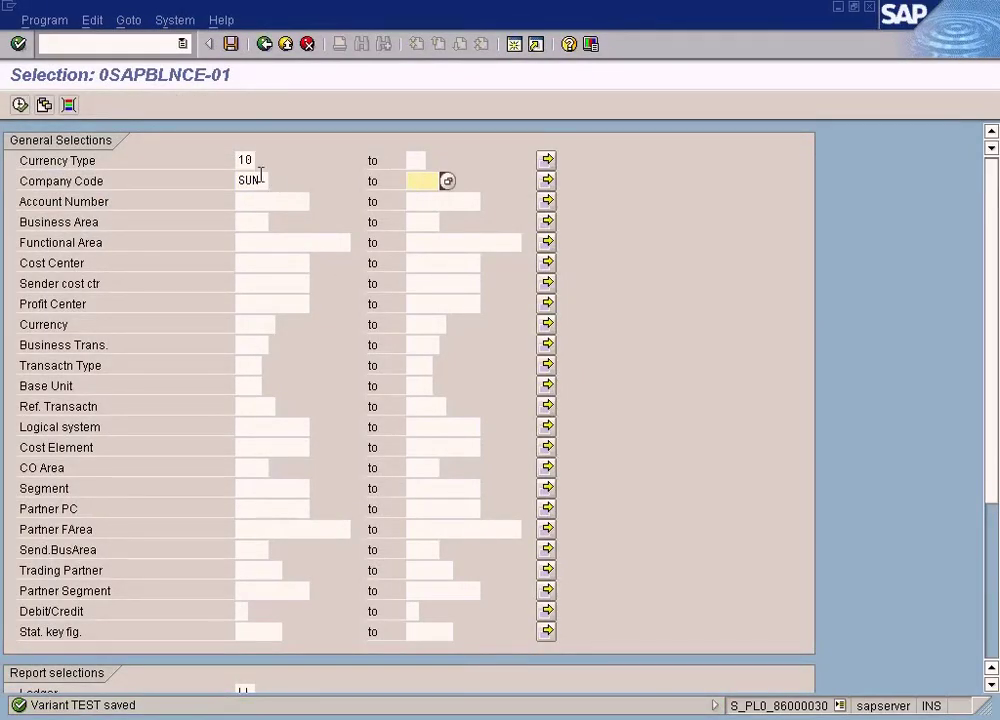
pyautogui.click(250, 180)
pyautogui.click(413, 180)
# Return to the attributes of variant TEST and look up "company code" in the selection screen objects
pyautogui.click(231, 44)
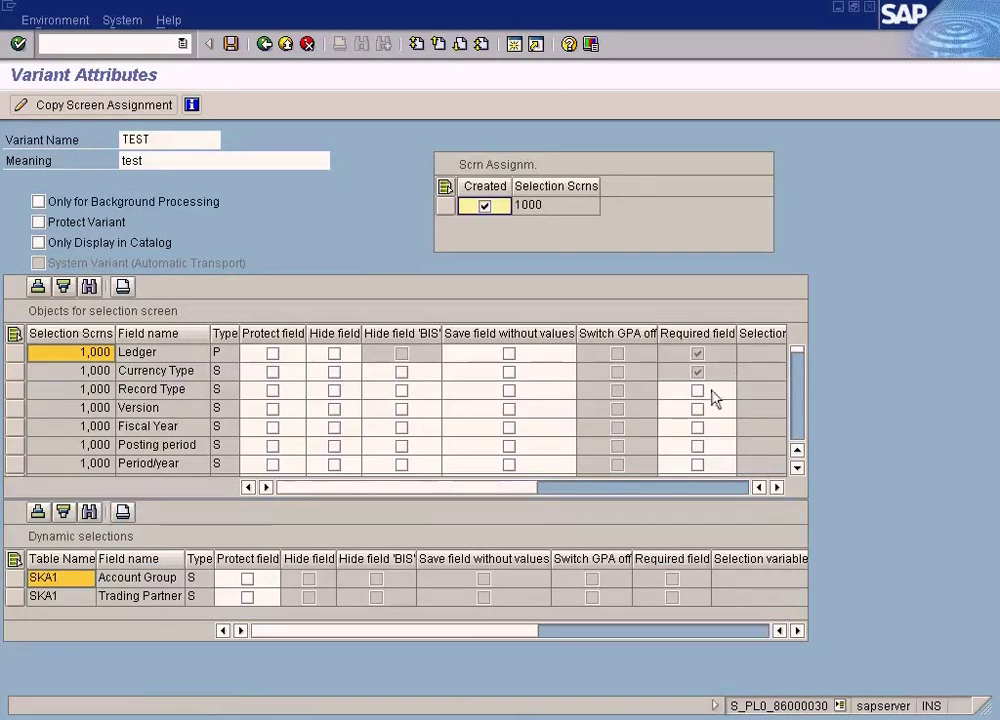
pyautogui.click(186, 372)
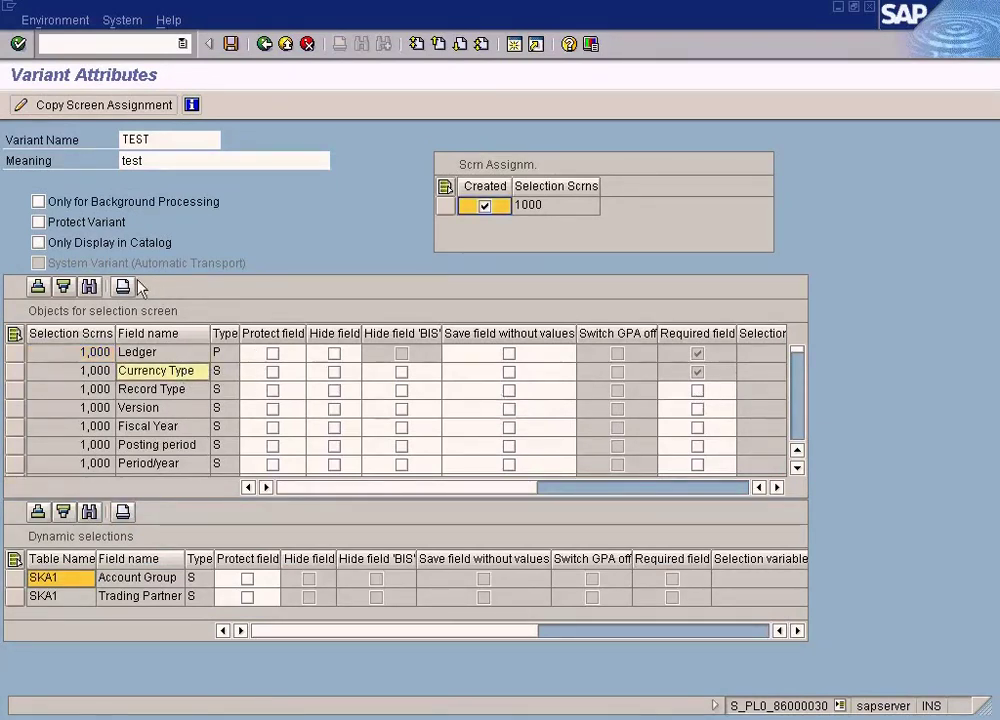
pyautogui.click(89, 287)
pyautogui.press('Delete')
pyautogui.press('Delete')
pyautogui.press('Delete')
pyautogui.press('Delete')
pyautogui.press('Delete')
pyautogui.press('Delete')
pyautogui.press('Delete')
pyautogui.press('Delete')
pyautogui.press('Delete')
pyautogui.press('Delete')
pyautogui.press('Delete')
pyautogui.press('Delete')
pyautogui.press('Delete')
pyautogui.write('co')
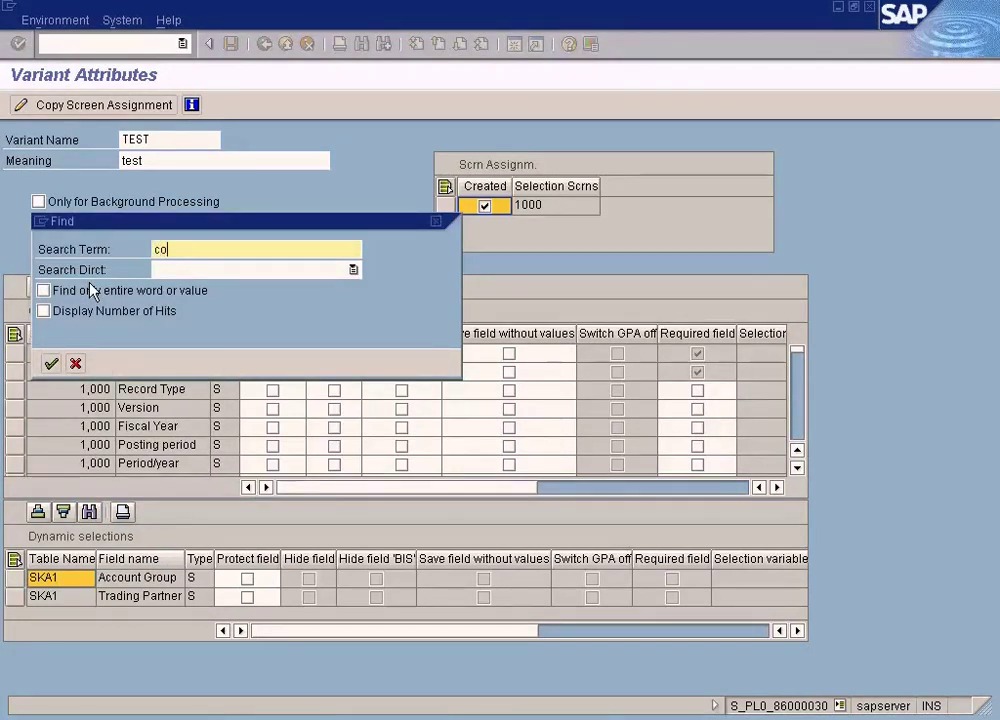
pyautogui.write('mpany code')
pyautogui.press('Return')
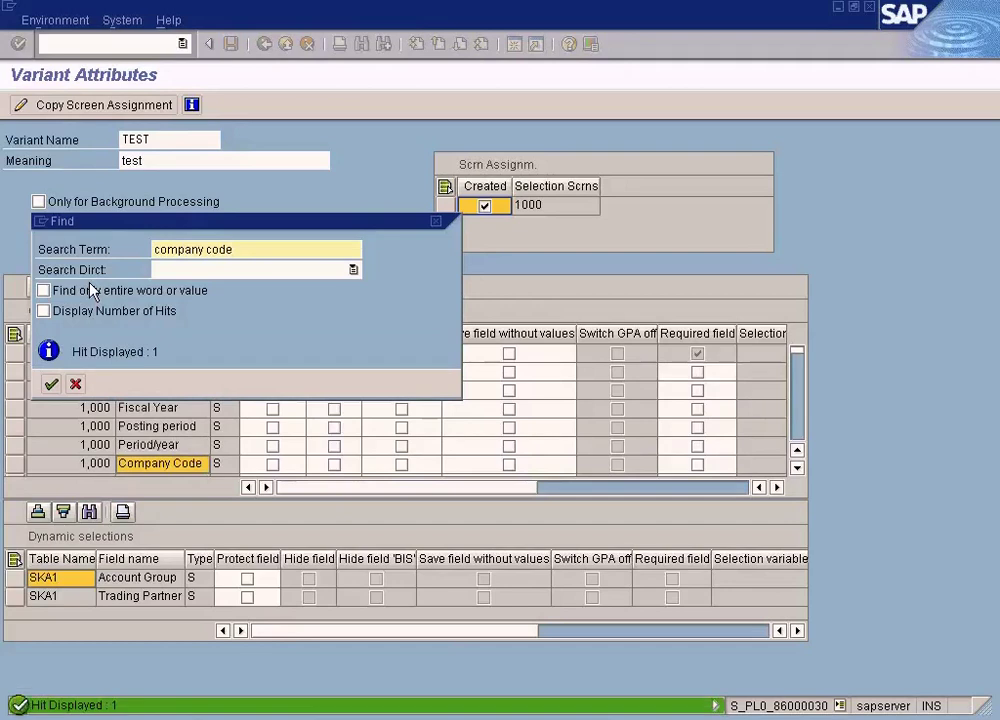
pyautogui.click(75, 384)
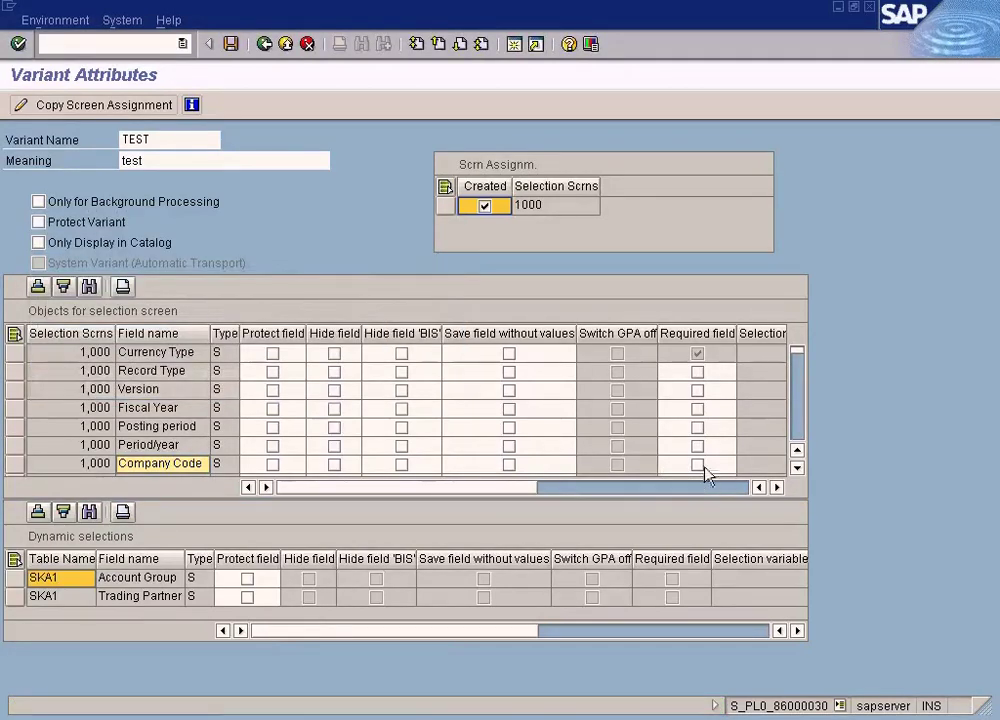
# Mark Company Code as a required field and save, overwriting variant TEST
pyautogui.click(704, 467)
pyautogui.click(698, 465)
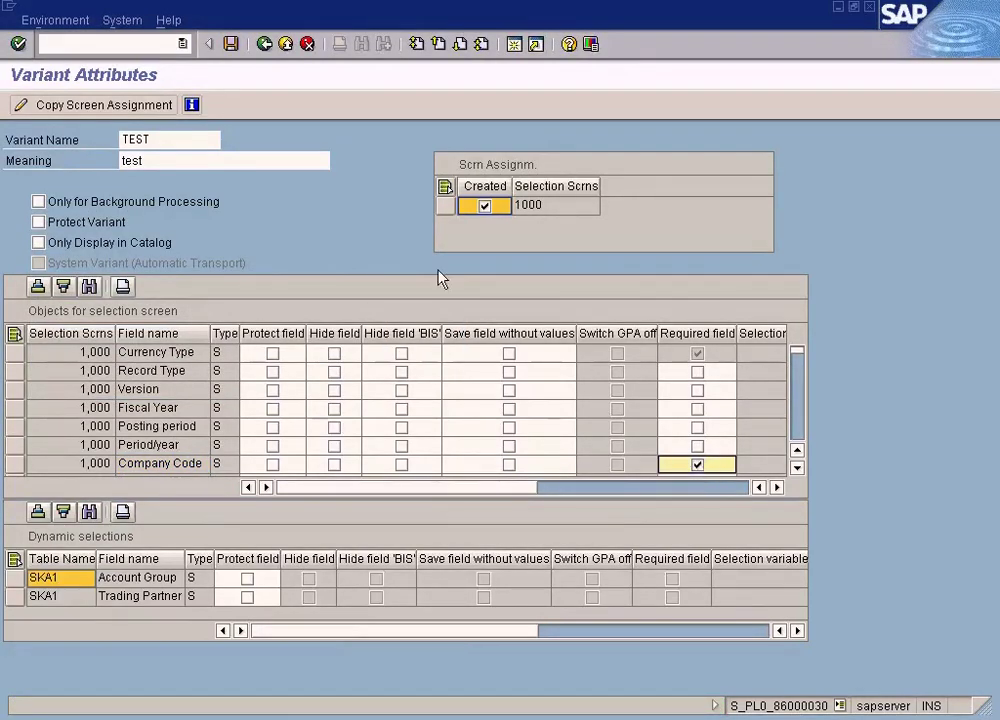
pyautogui.click(230, 44)
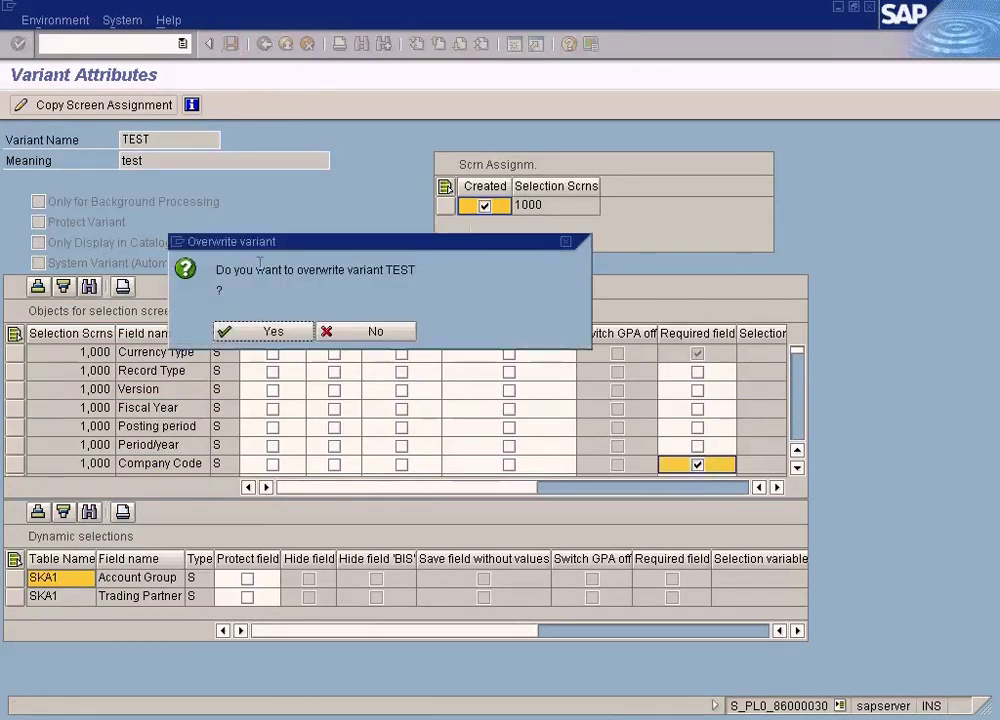
pyautogui.press('Return')
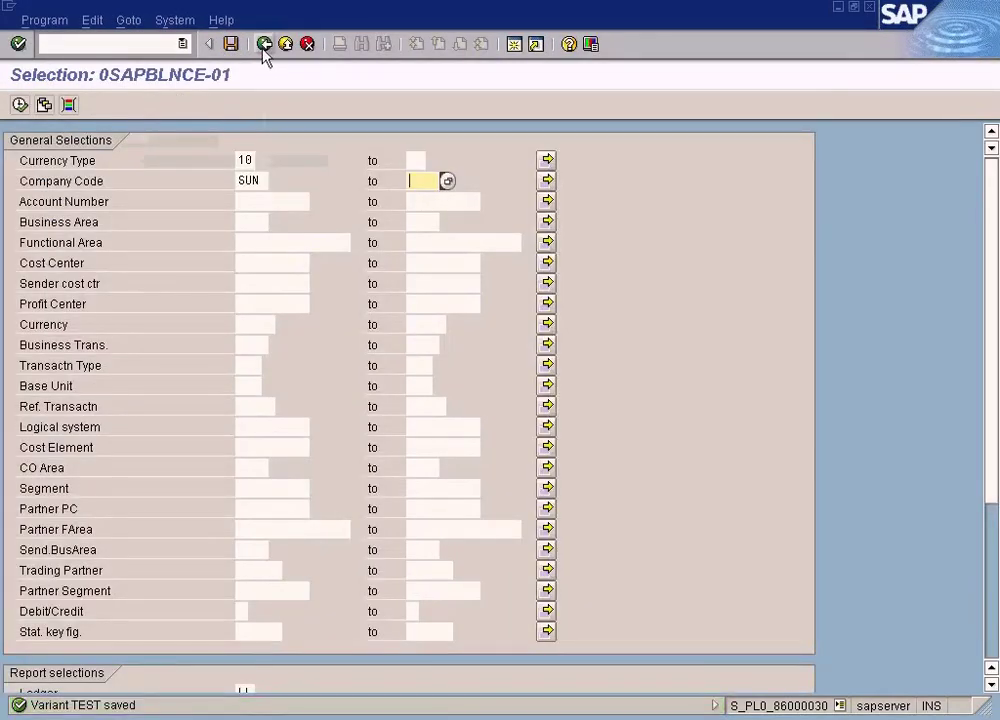
# Clear the Company Code value on the selection screen and try to save the variant
pyautogui.click(262, 202)
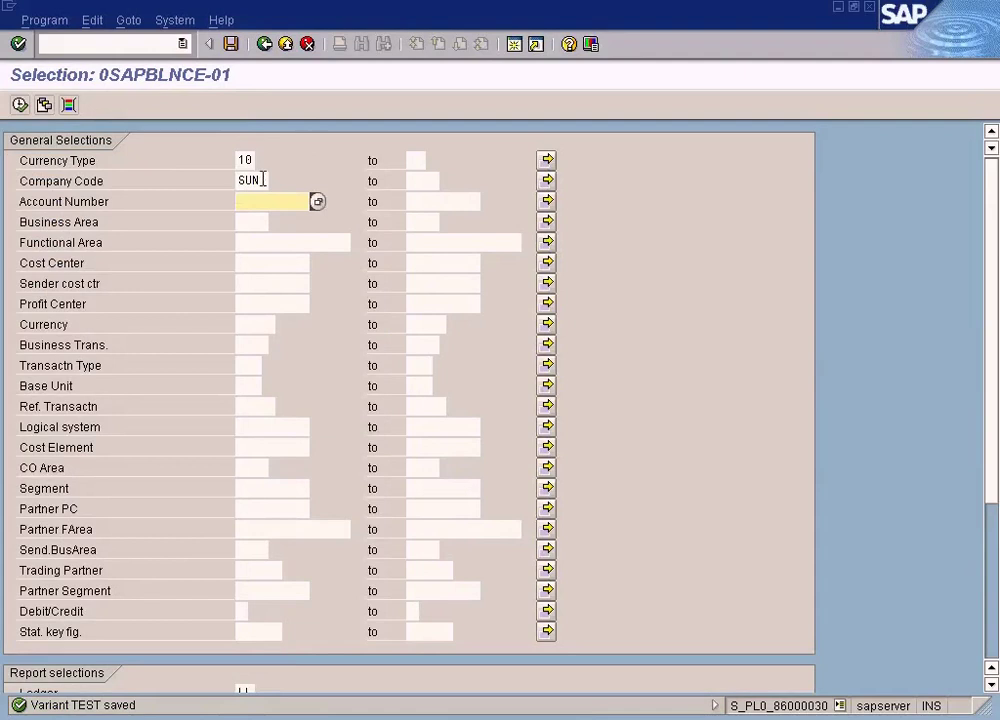
pyautogui.moveTo(263, 180); pyautogui.dragTo(231, 180)
pyautogui.press('Delete')
pyautogui.click(248, 202)
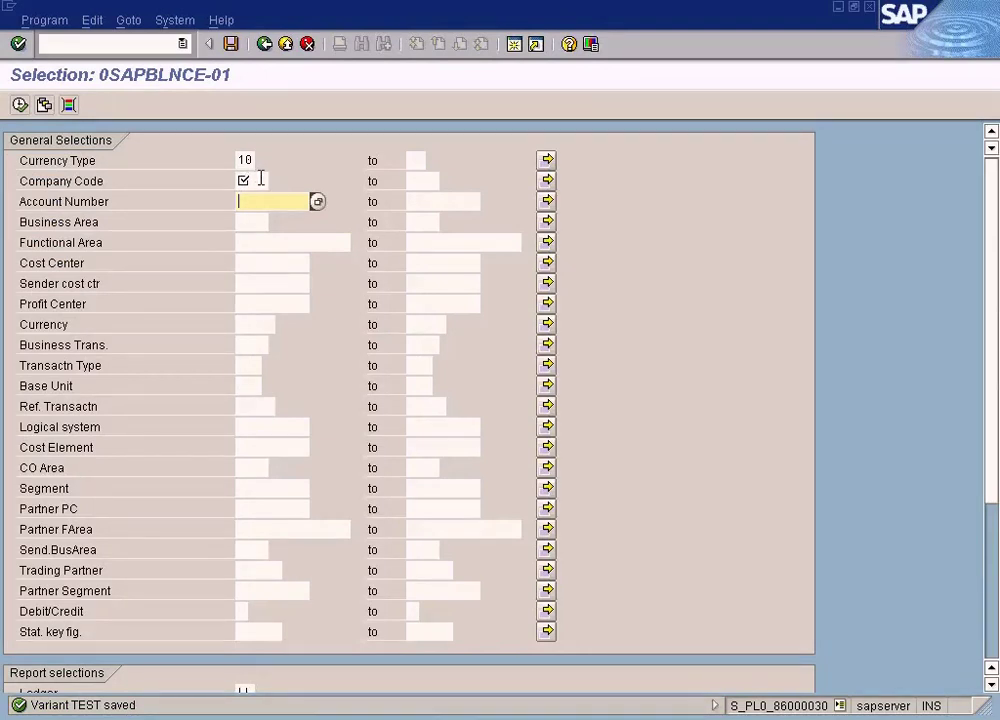
pyautogui.click(231, 44)
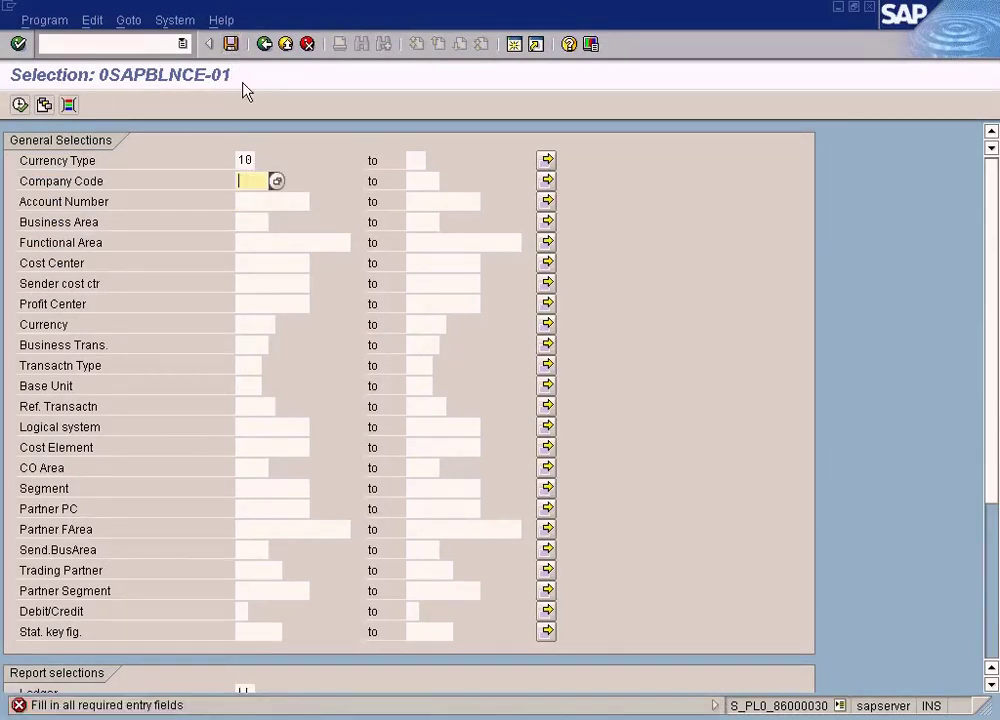
# Enter company code SUN, open the attributes of variant TEST and find "company code" among the selection screen objects
pyautogui.write('sun')
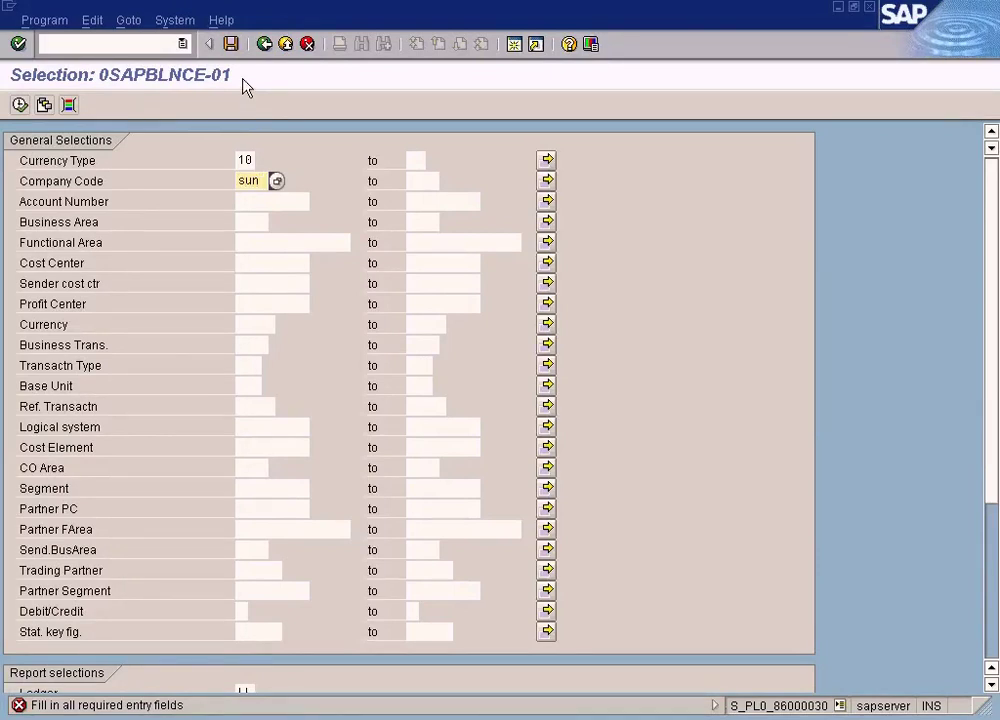
pyautogui.click(236, 45)
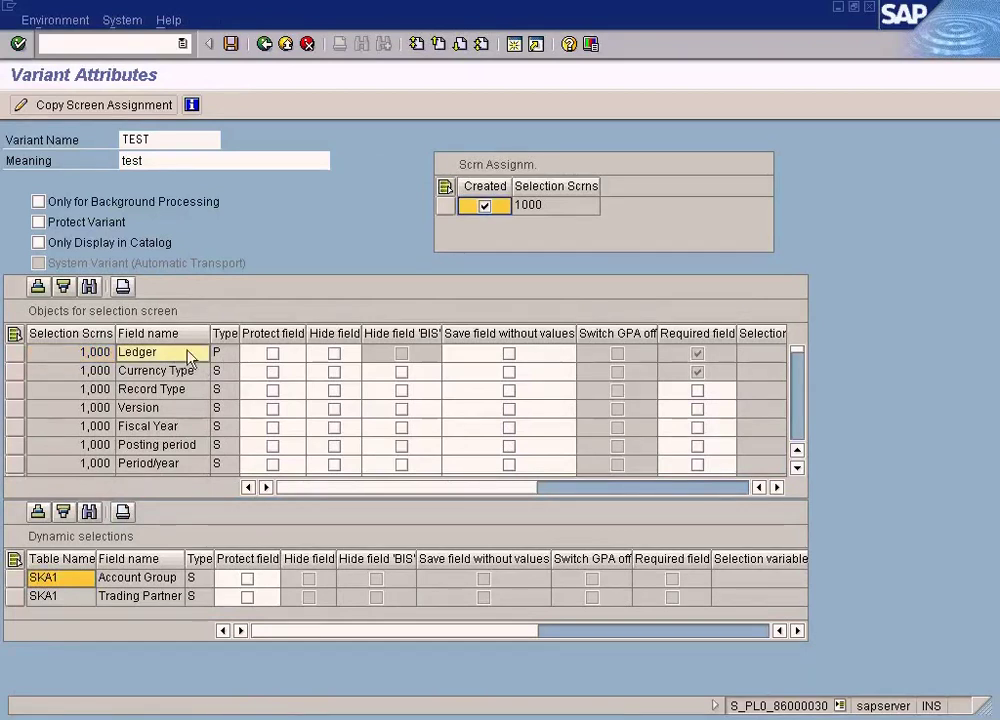
pyautogui.click(90, 288)
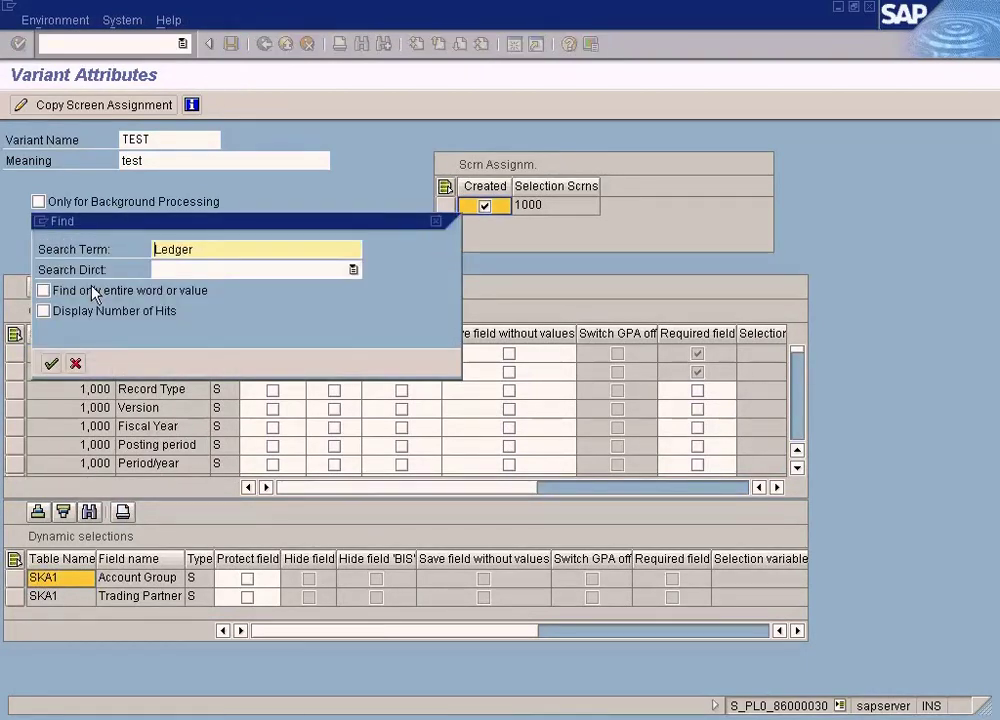
pyautogui.press('Delete')
pyautogui.write('compan')
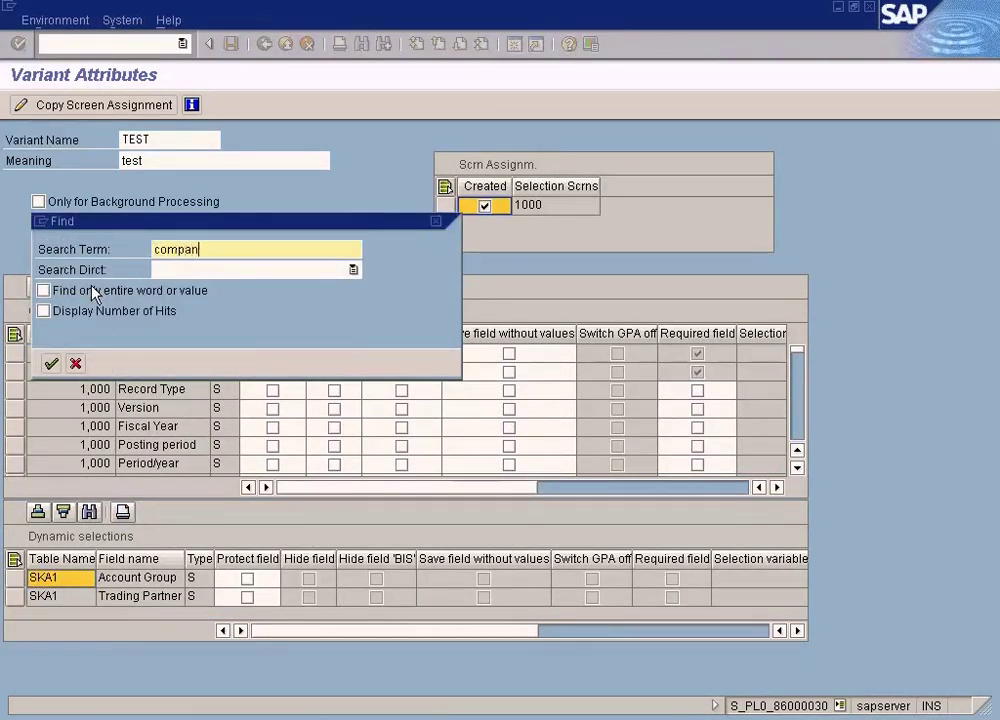
pyautogui.write('y code')
pyautogui.press('Return')
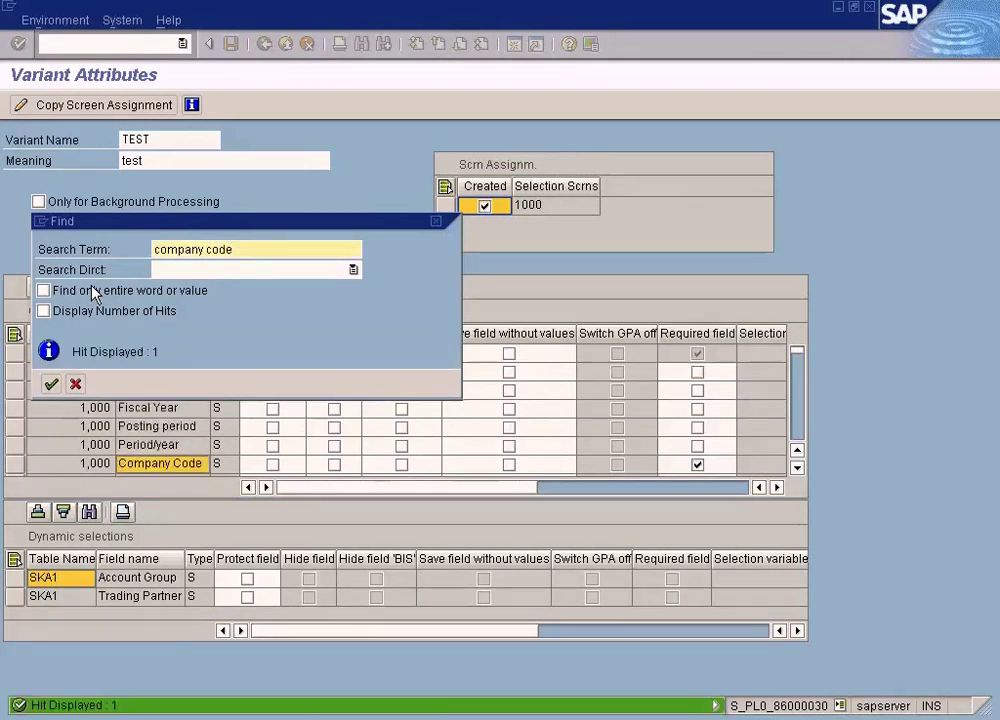
pyautogui.click(75, 384)
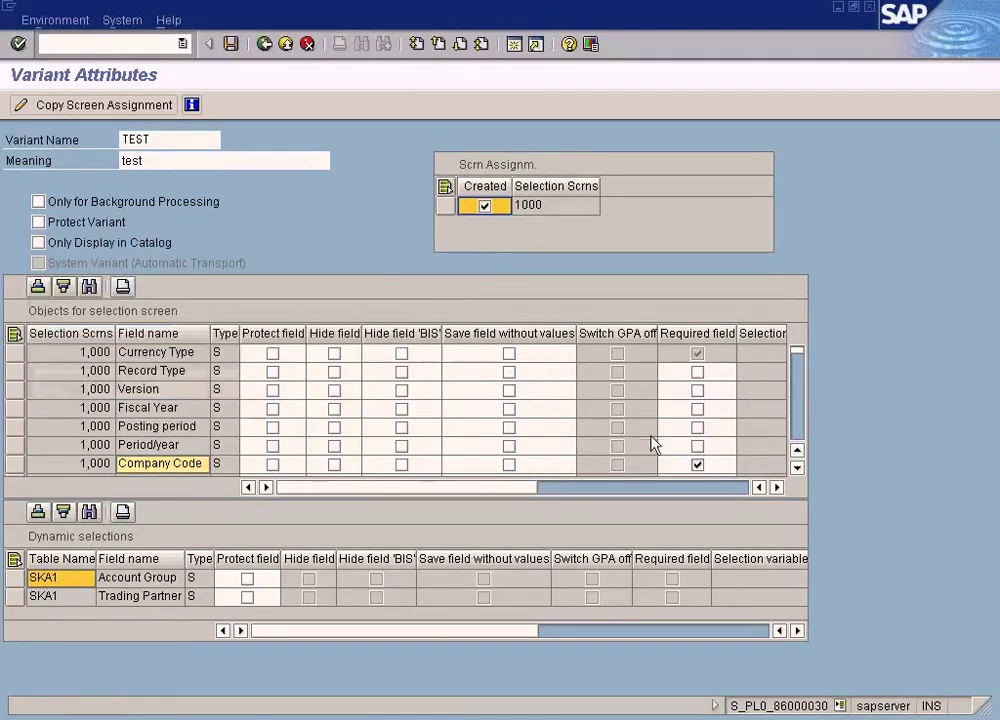
# Remove the Required field setting from Company Code and save, overwriting variant TEST
pyautogui.click(697, 465)
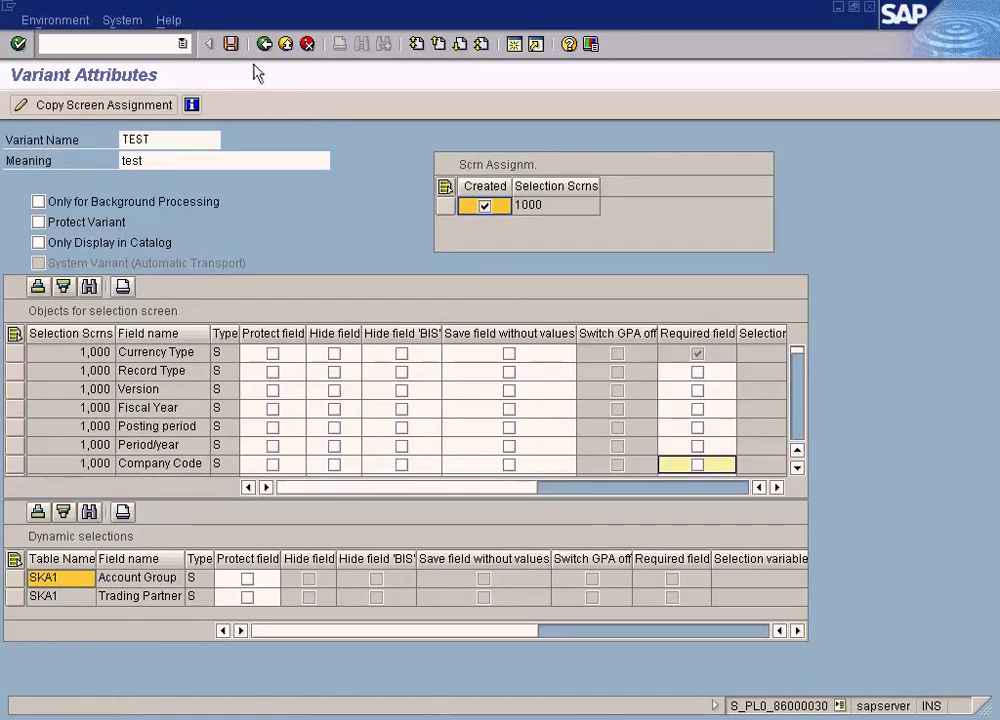
pyautogui.click(231, 45)
pyautogui.click(270, 338)
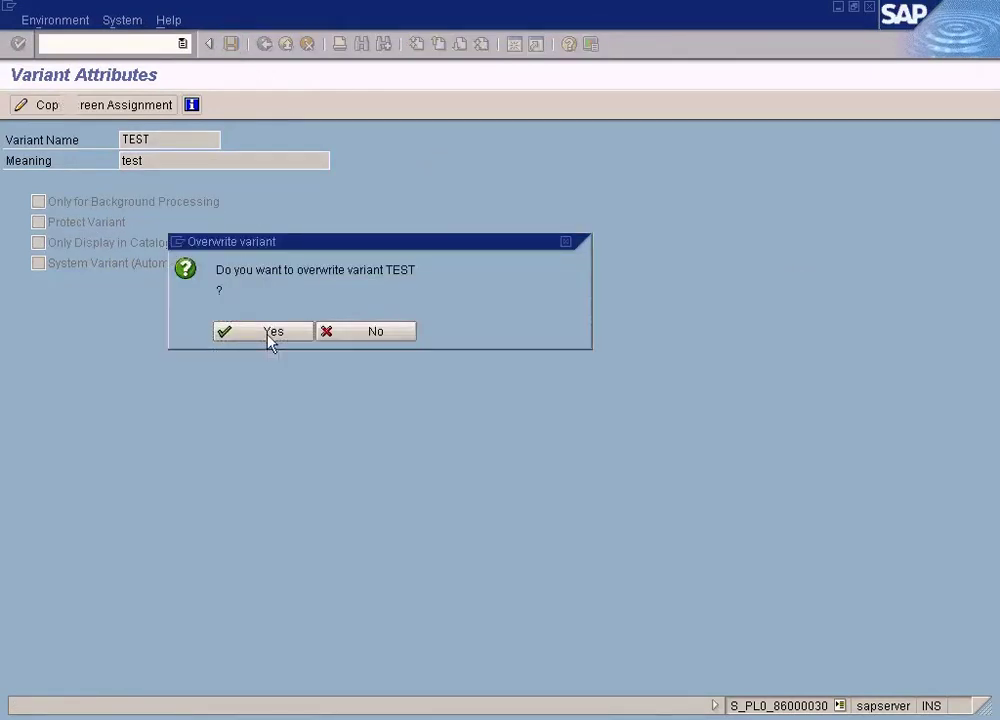
# Clear the Company Code value on the selection screen and check whether the field can be left empty
pyautogui.doubleClick(240, 180)
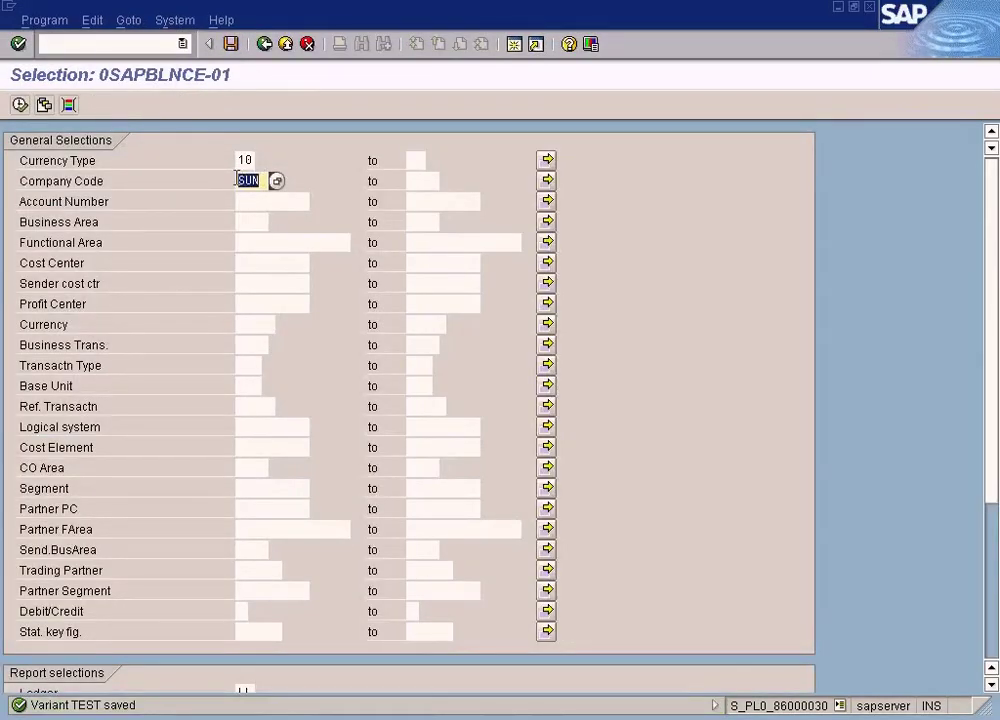
pyautogui.press('Delete')
pyautogui.click(252, 222)
pyautogui.click(260, 179)
pyautogui.click(254, 199)
pyautogui.click(256, 180)
# Exit the report, reopen G/L Account Balances (New), retrieve variant TEST and review its selection values
pyautogui.click(285, 44)
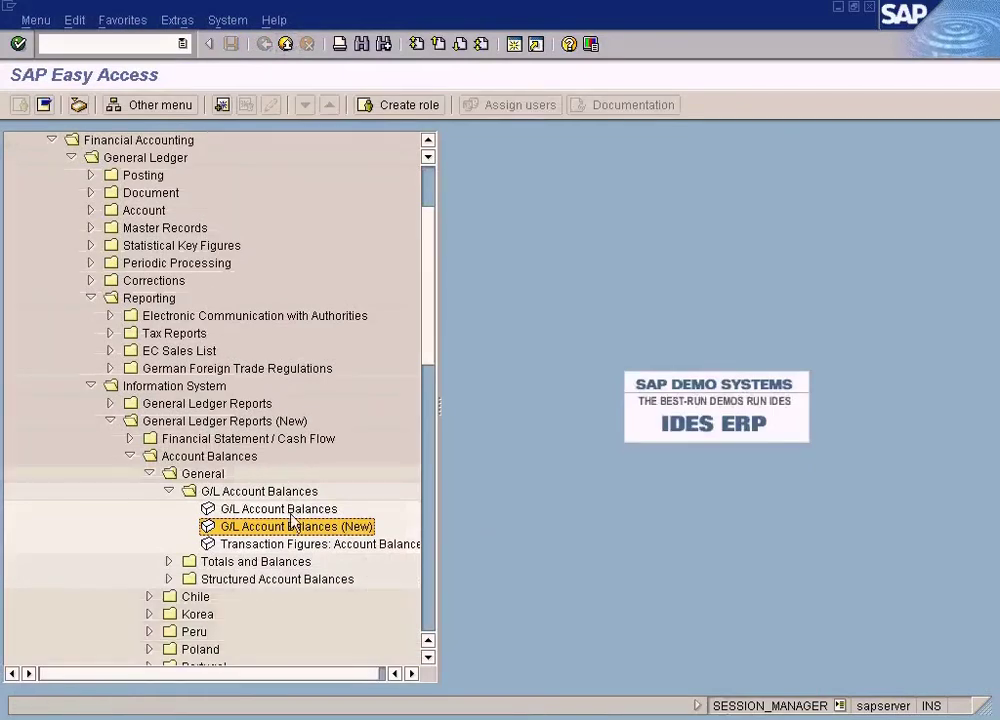
pyautogui.doubleClick(290, 527)
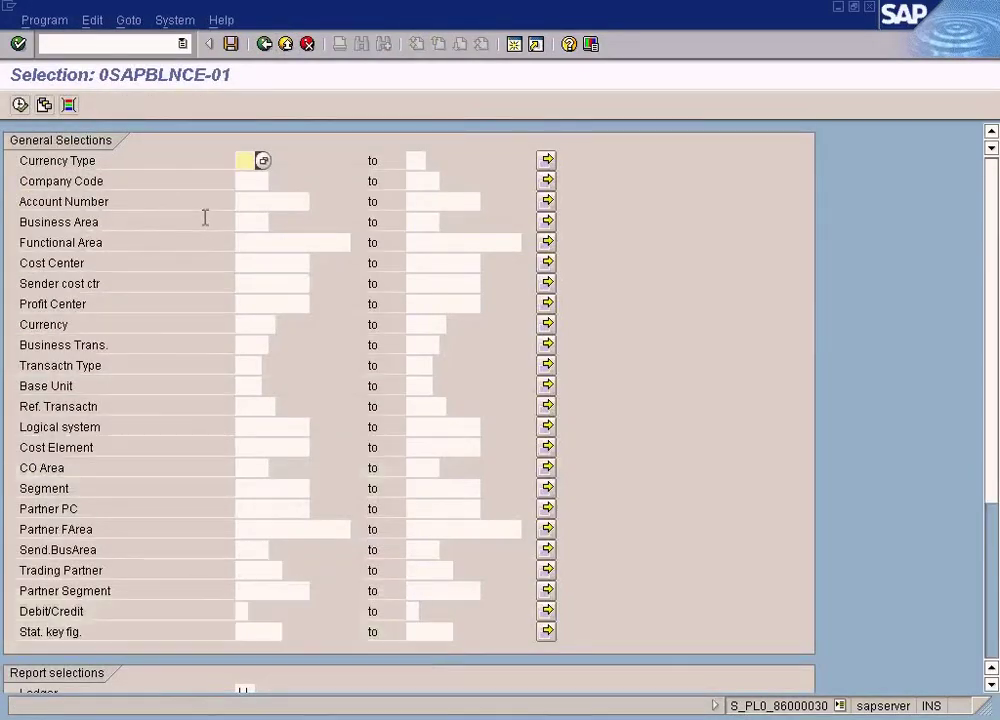
pyautogui.click(44, 104)
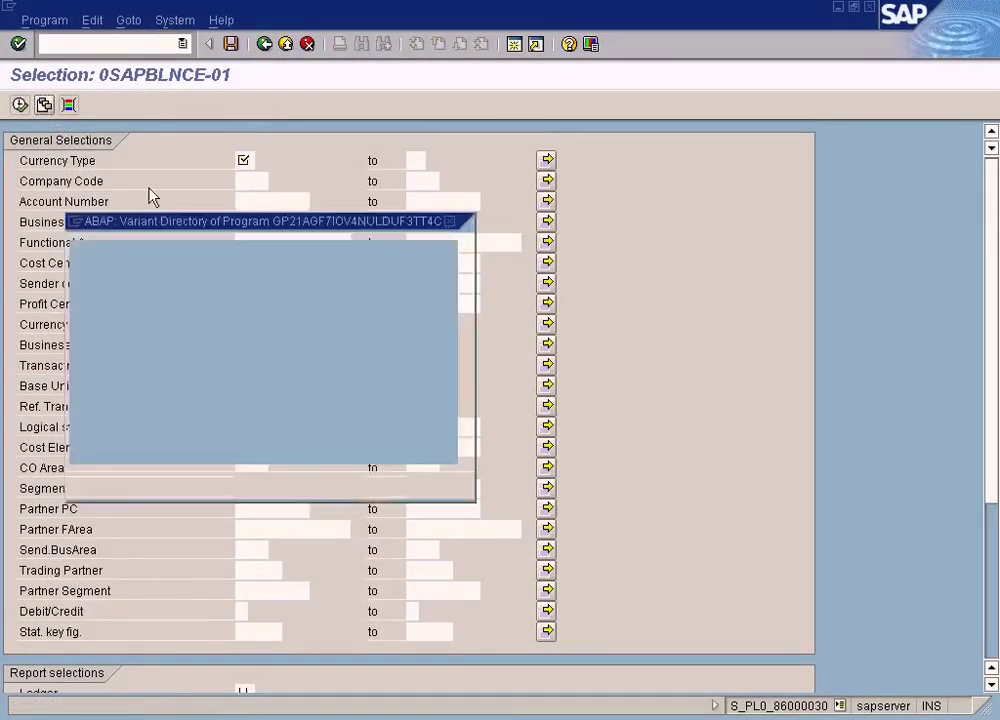
pyautogui.doubleClick(123, 339)
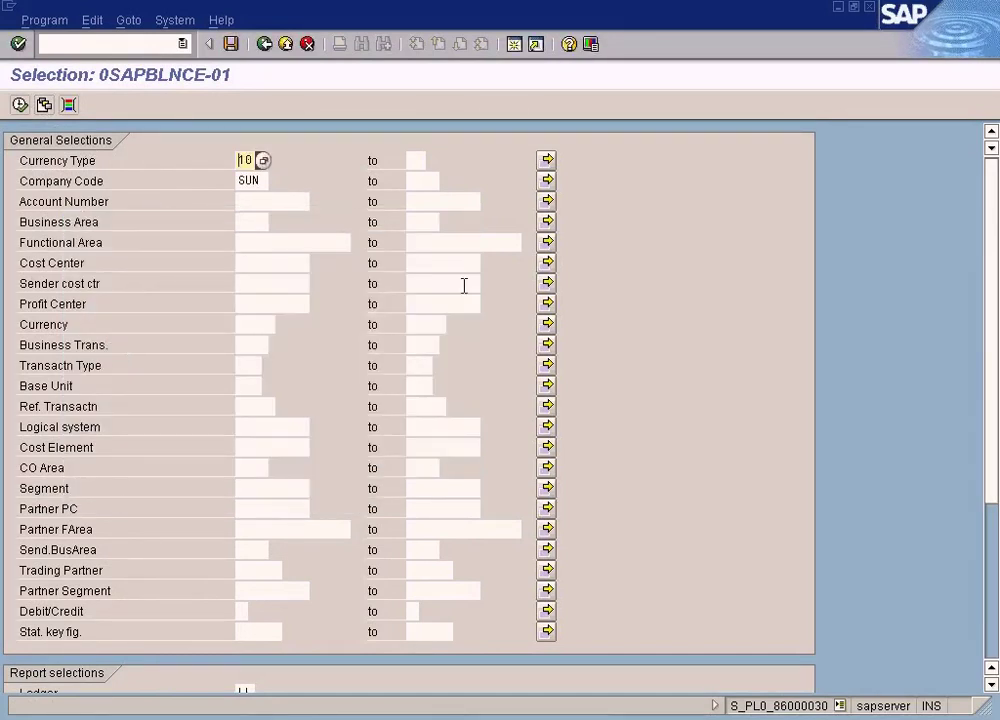
pyautogui.scroll(-5, 997, 570)
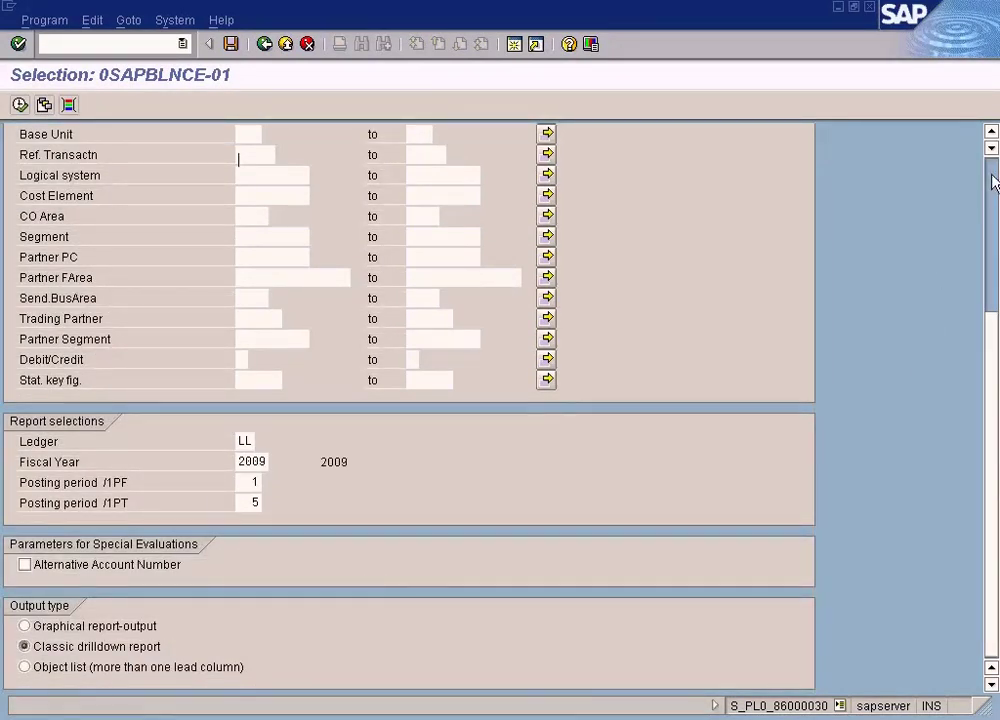
pyautogui.scroll(5, 993, 180)
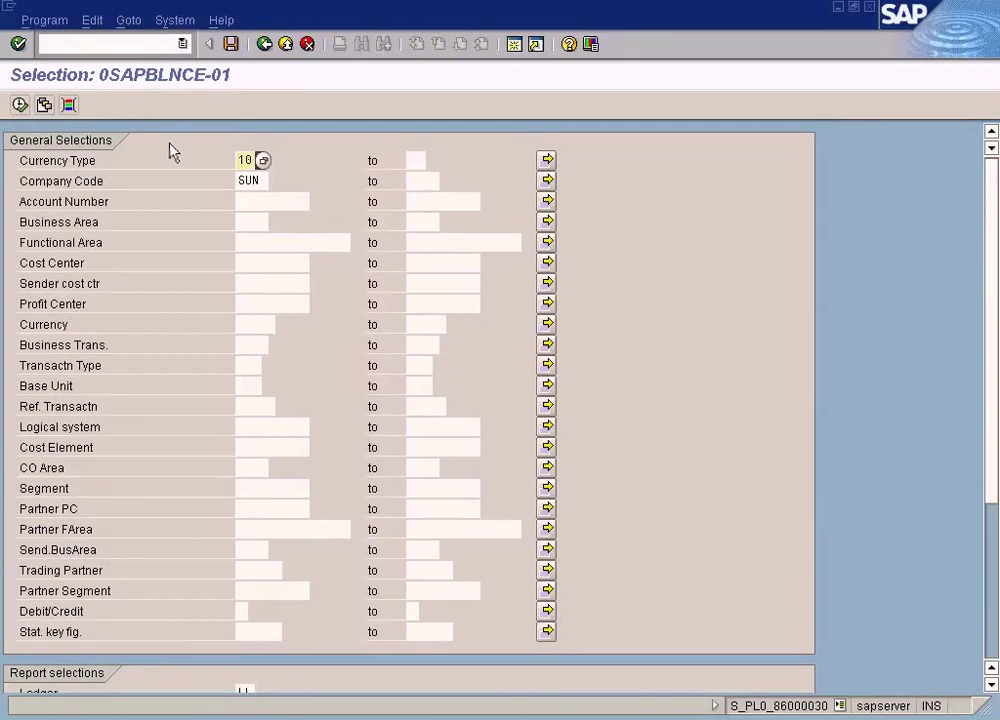
# Bring up the list of the report's variants available for display and close it without choosing one
pyautogui.click(135, 26)
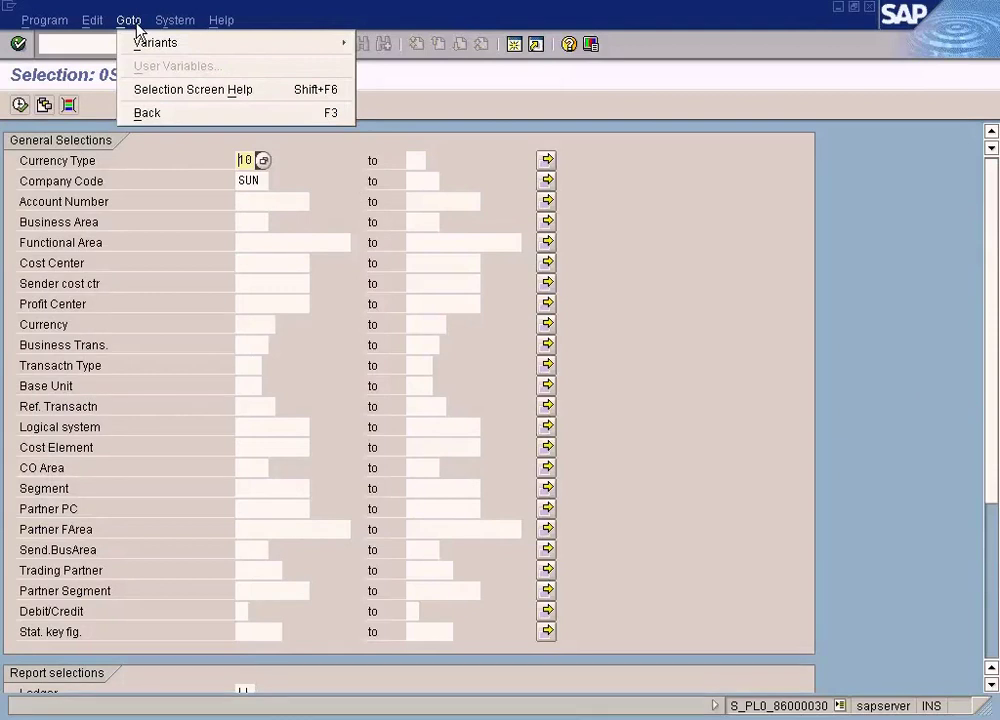
pyautogui.moveTo(140, 45)
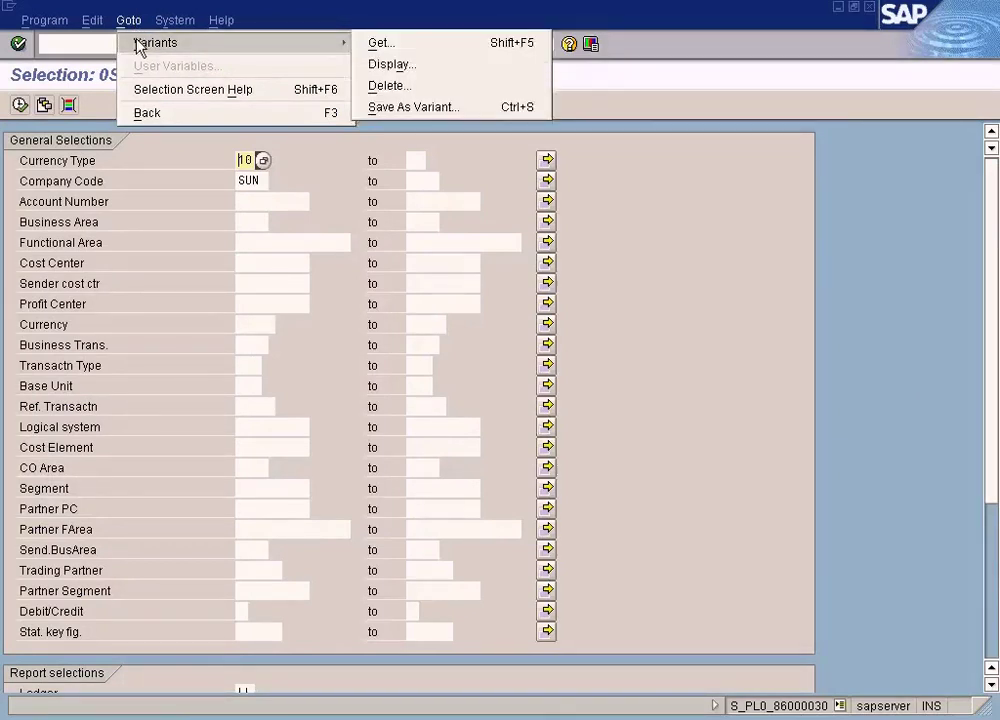
pyautogui.click(409, 66)
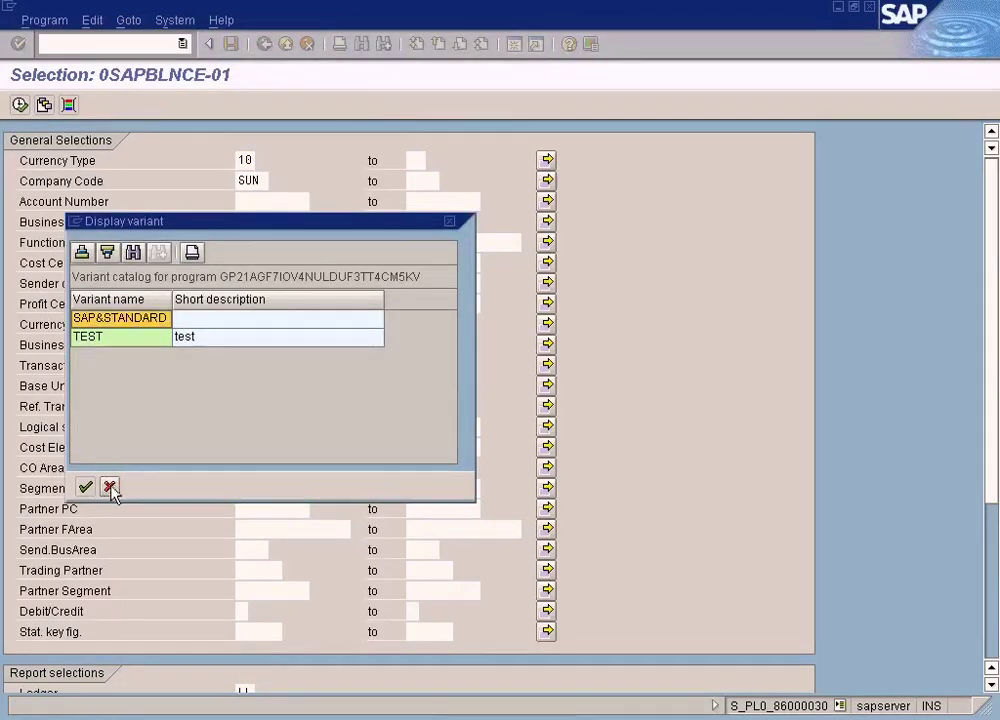
pyautogui.click(110, 486)
pyautogui.click(139, 22)
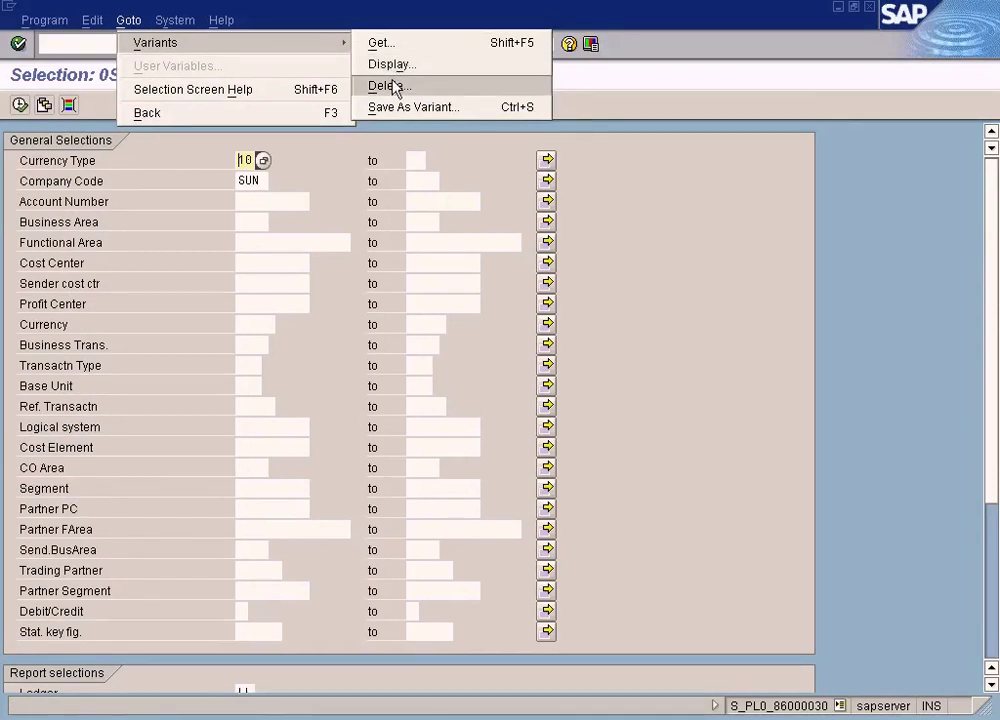
pyautogui.click(390, 86)
pyautogui.click(156, 343)
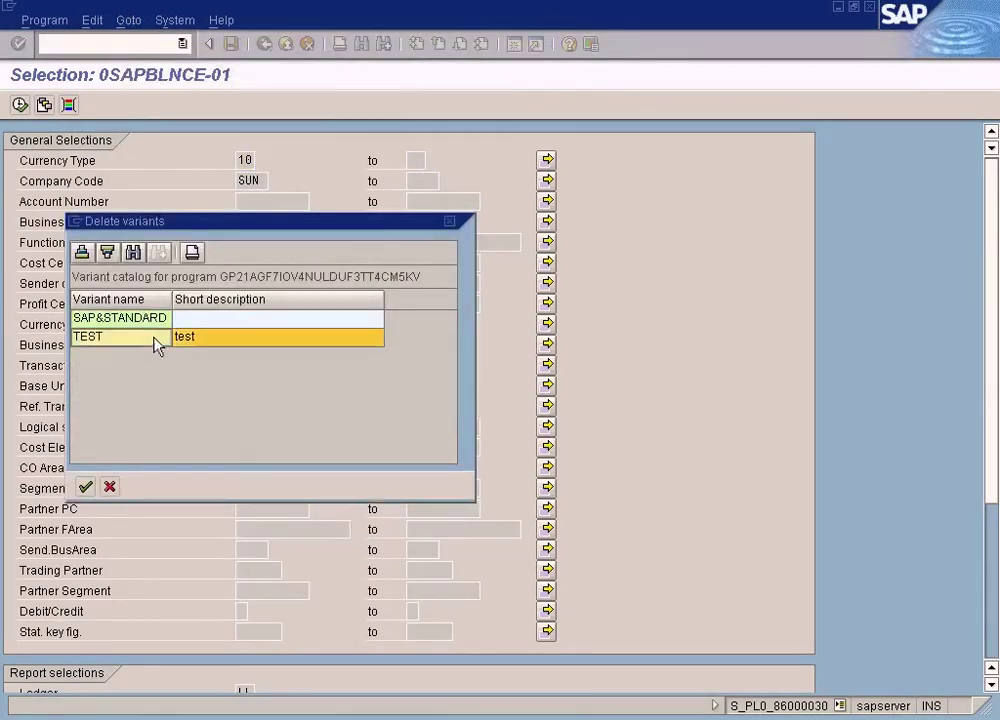
pyautogui.click(87, 487)
# Review the Get variant option and the Save as Variant attributes of TEST, leaving without saving
pyautogui.click(130, 22)
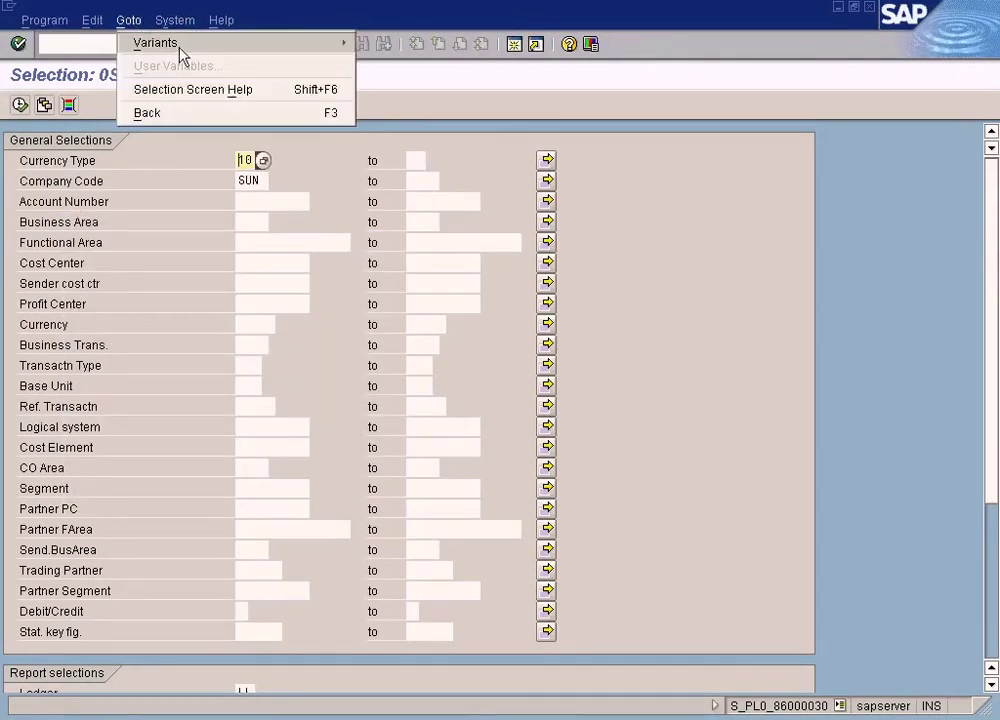
pyautogui.moveTo(297, 44)
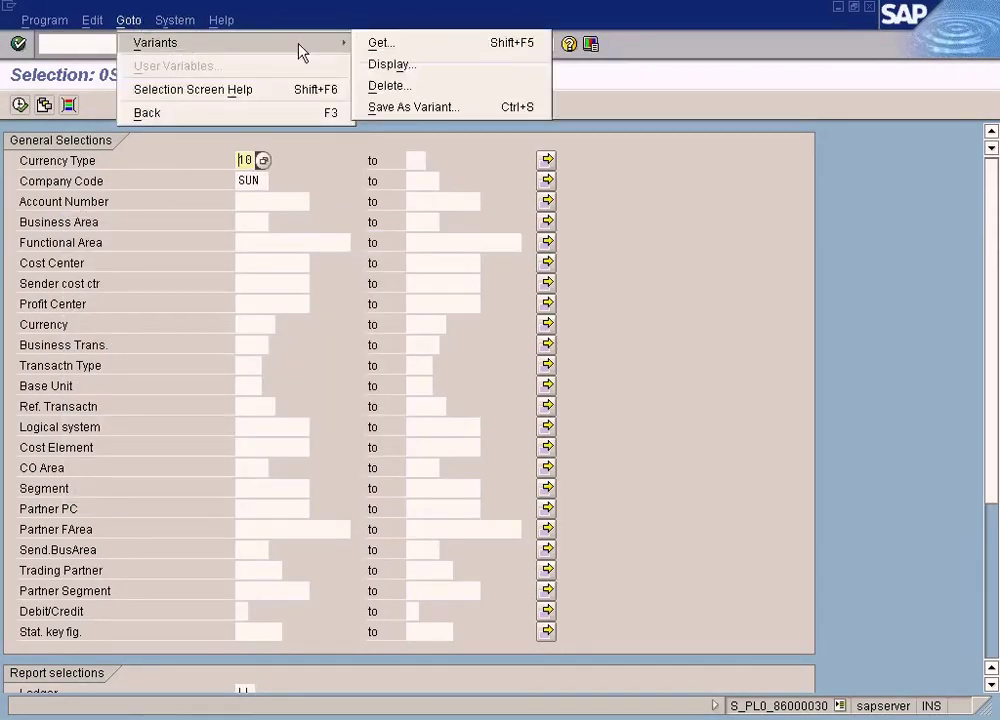
pyautogui.click(424, 47)
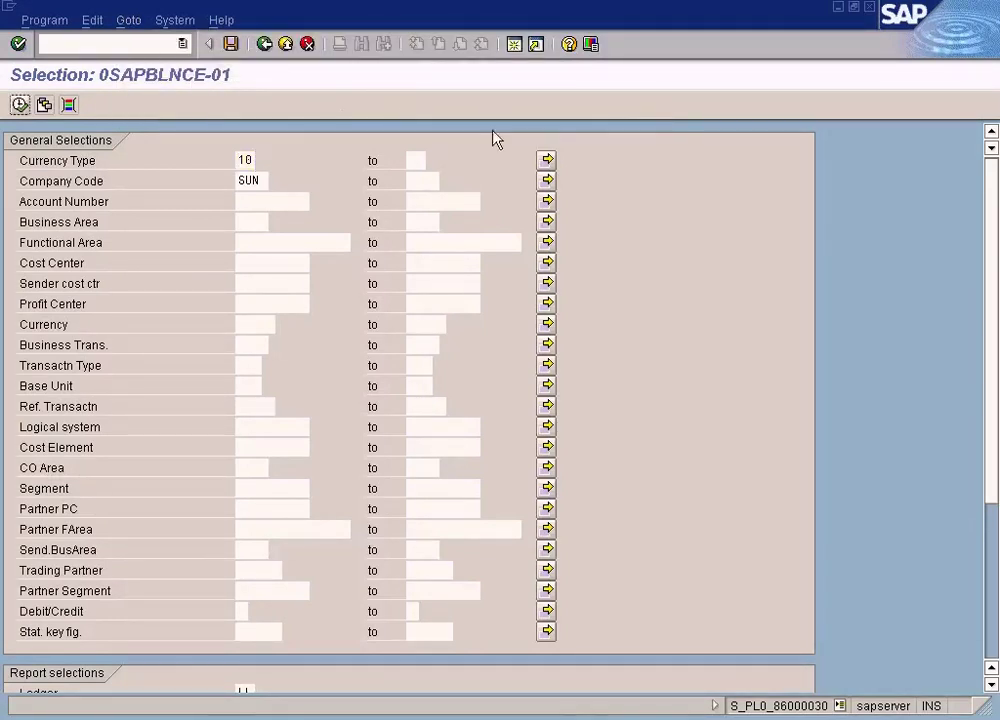
pyautogui.click(233, 46)
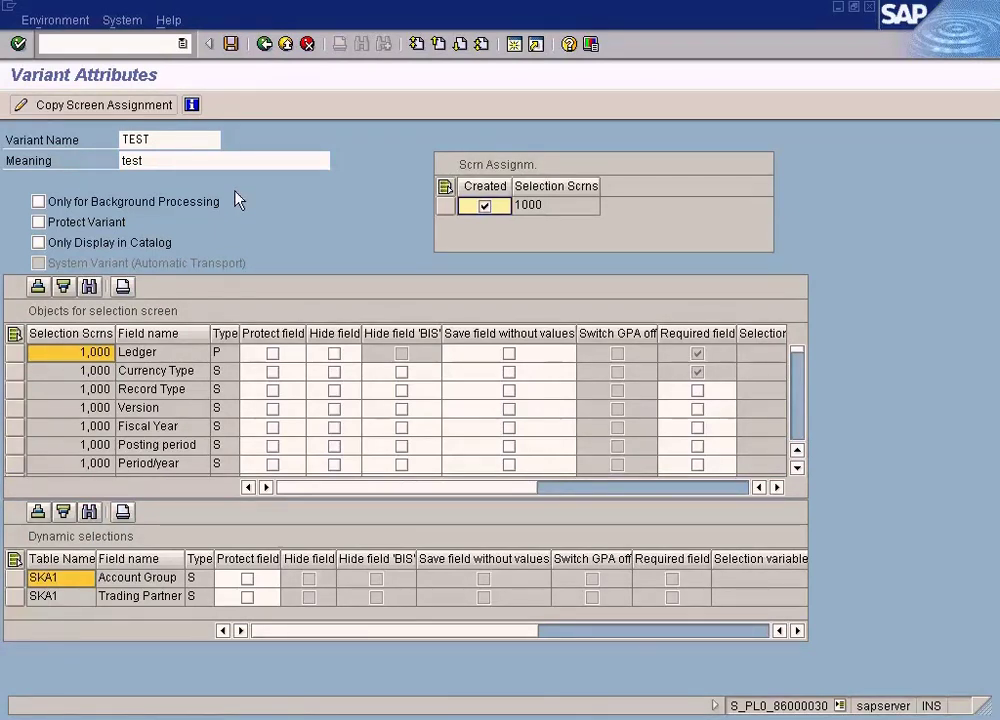
pyautogui.click(265, 45)
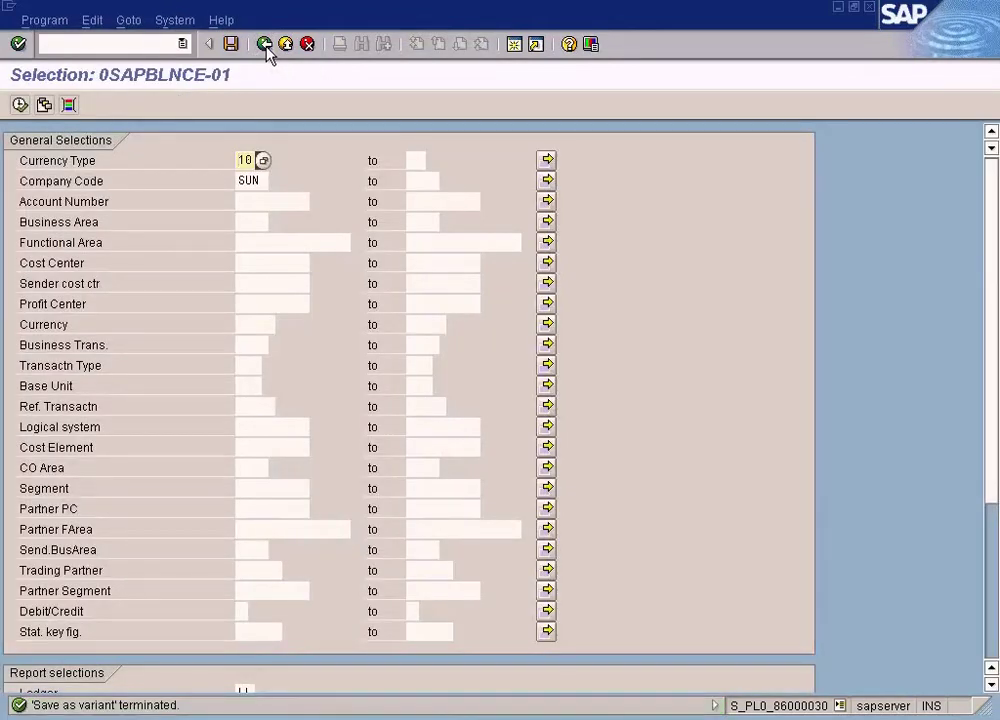
# Delete variant TEST only in current clients and confirm the deletion
pyautogui.click(130, 21)
pyautogui.moveTo(140, 42)
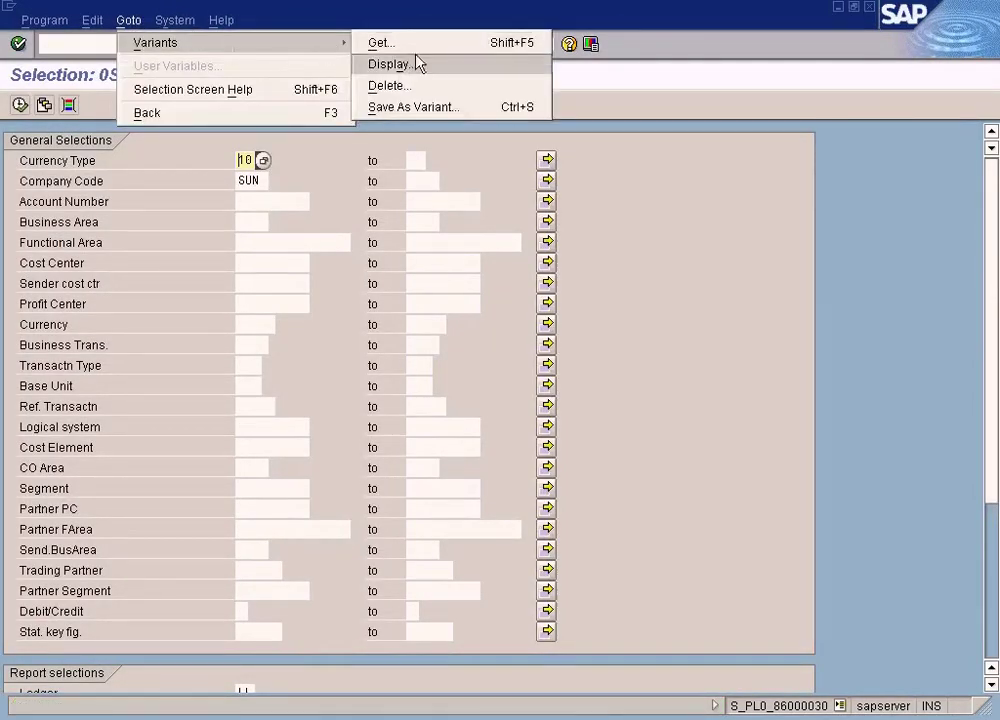
pyautogui.click(420, 87)
pyautogui.click(150, 342)
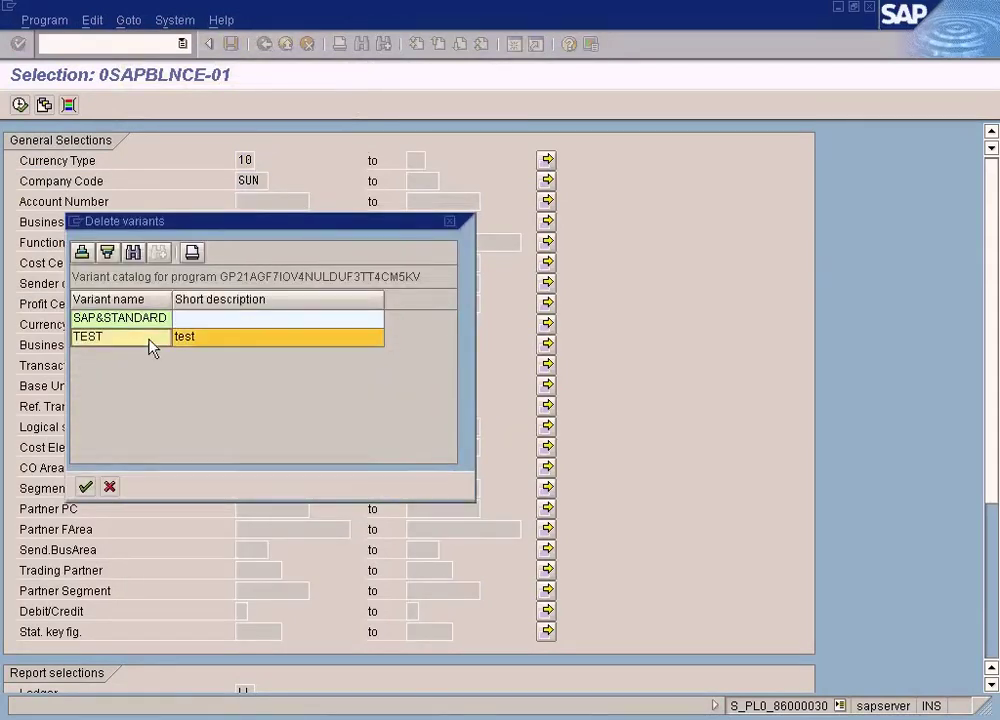
pyautogui.doubleClick(150, 342)
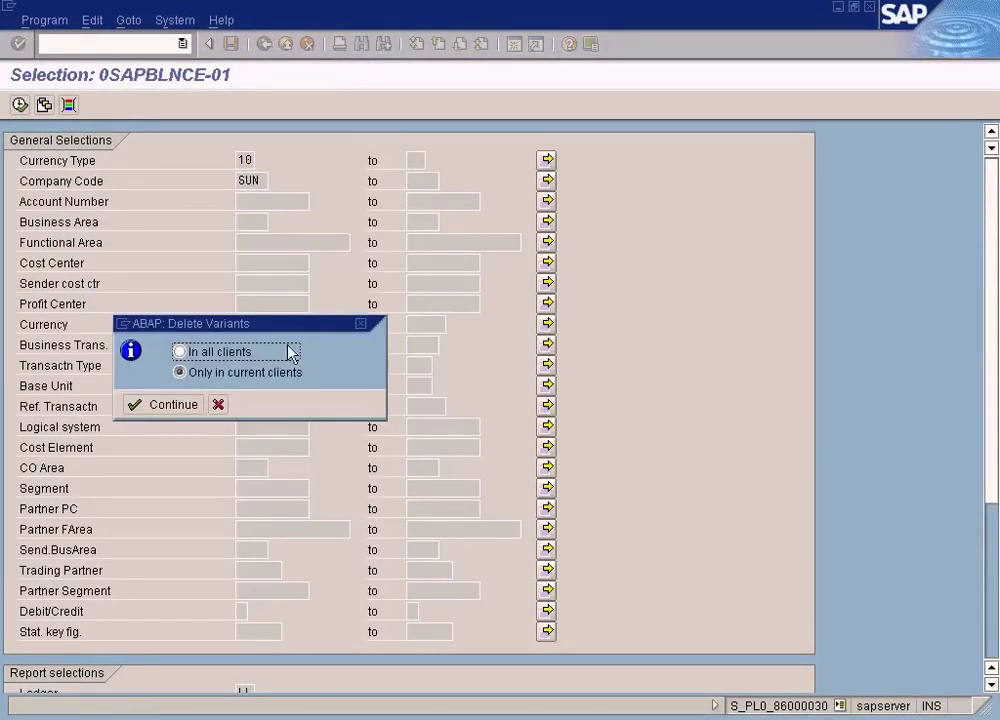
pyautogui.click(190, 410)
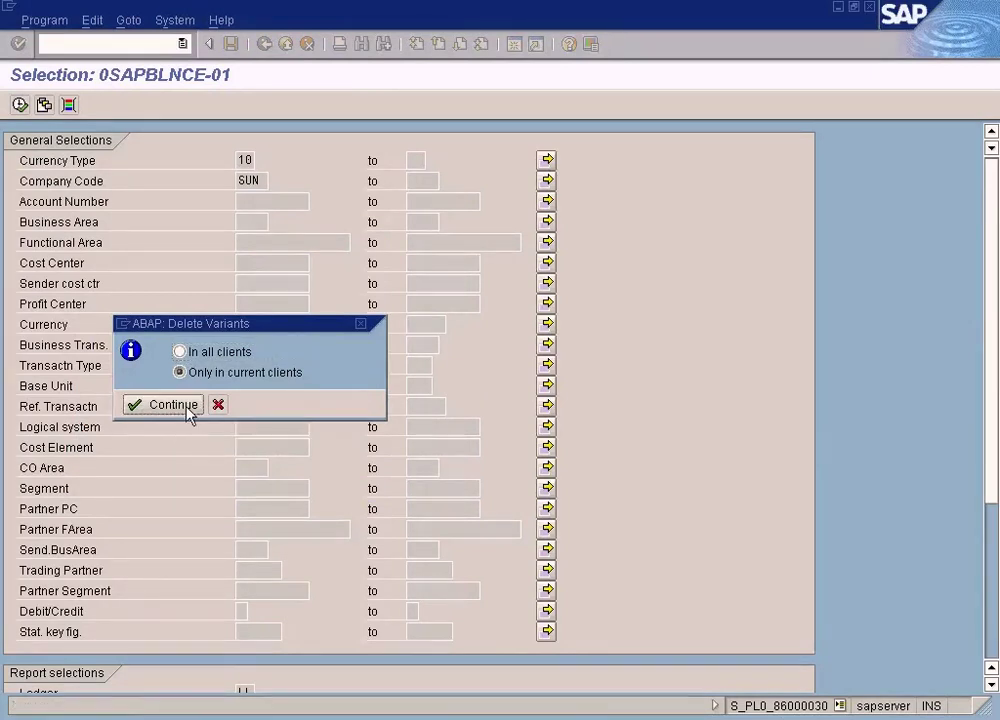
pyautogui.click(258, 362)
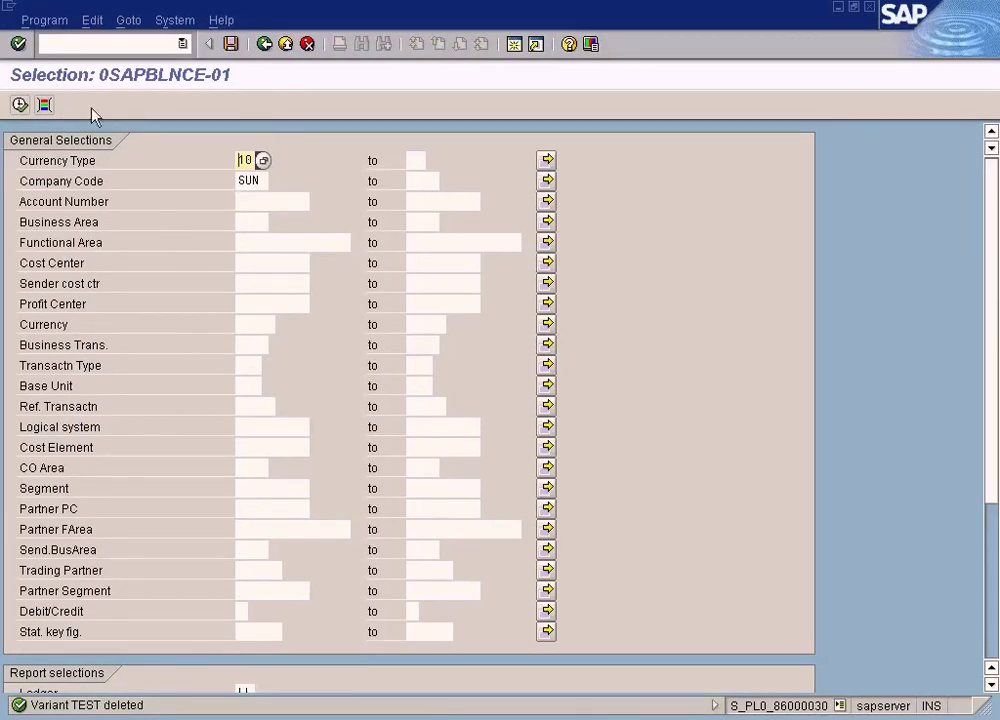
# Reopen G/L Account Balances (New) and check the variant directory for TEST
pyautogui.click(265, 46)
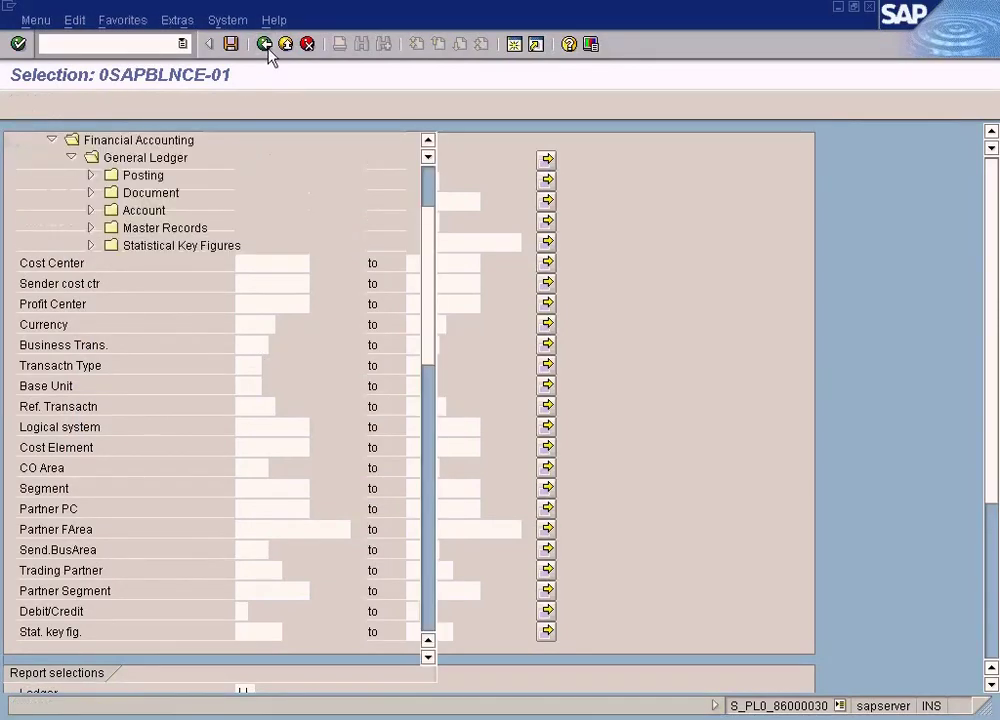
pyautogui.doubleClick(263, 527)
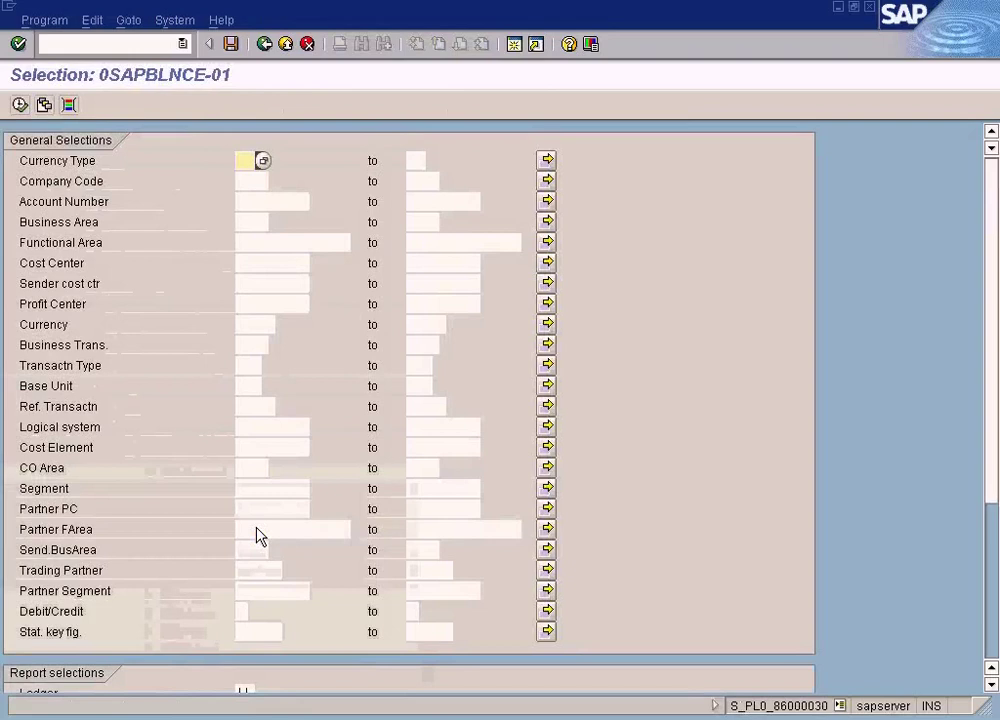
pyautogui.click(45, 106)
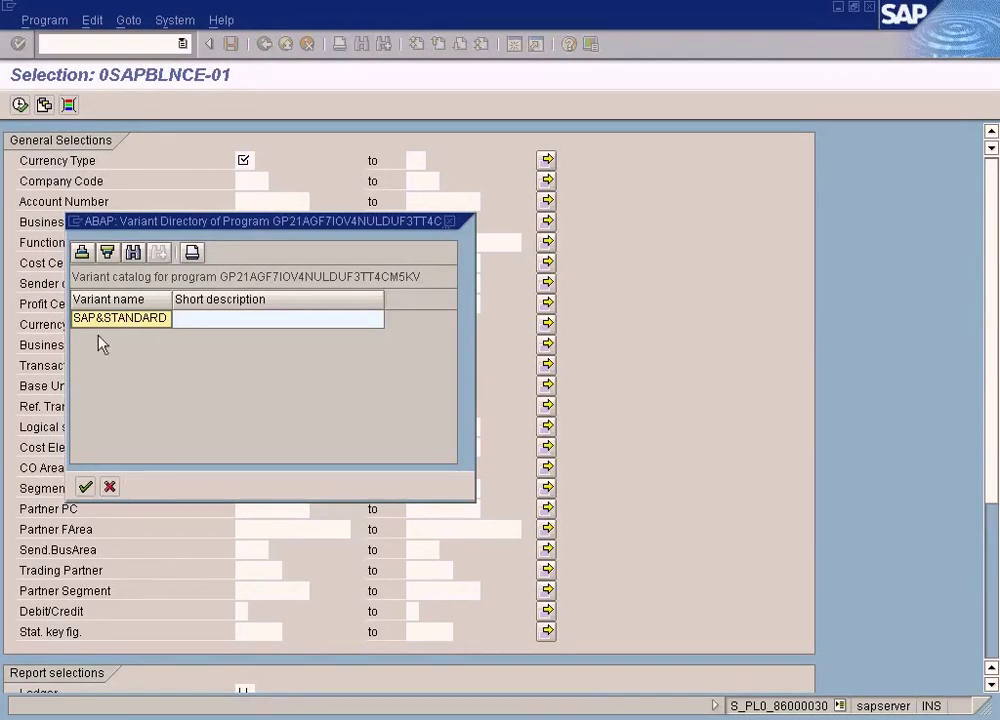
pyautogui.click(110, 487)
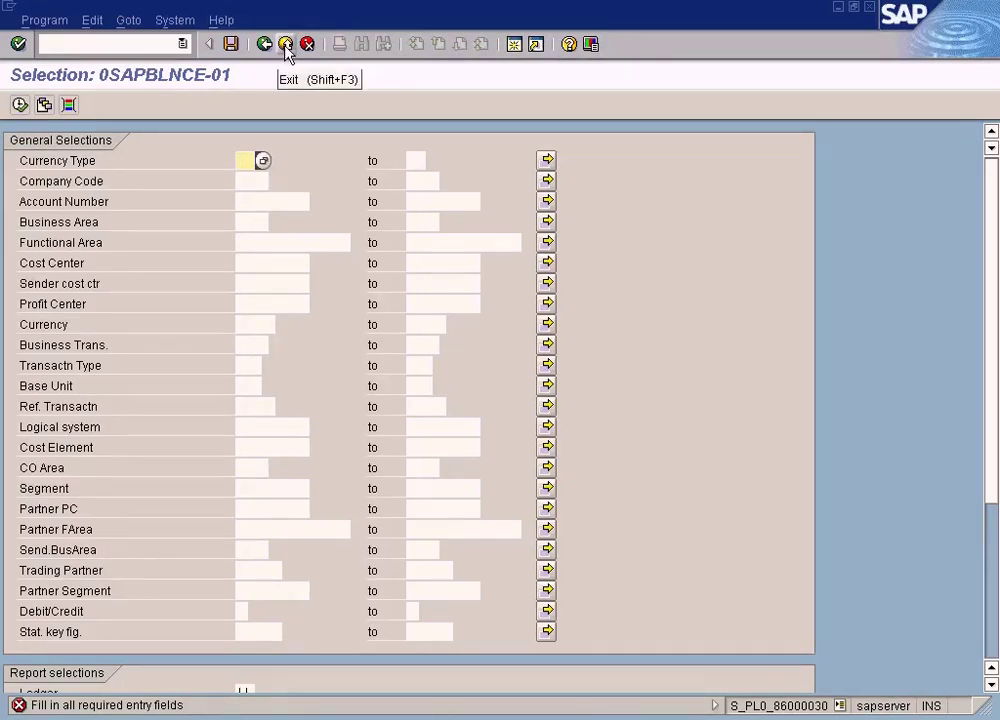
# Exit the report and switch to the SAP Training2.doc document in Microsoft Word
pyautogui.click(286, 45)
pyautogui.hotkey('alt', 'Tab')
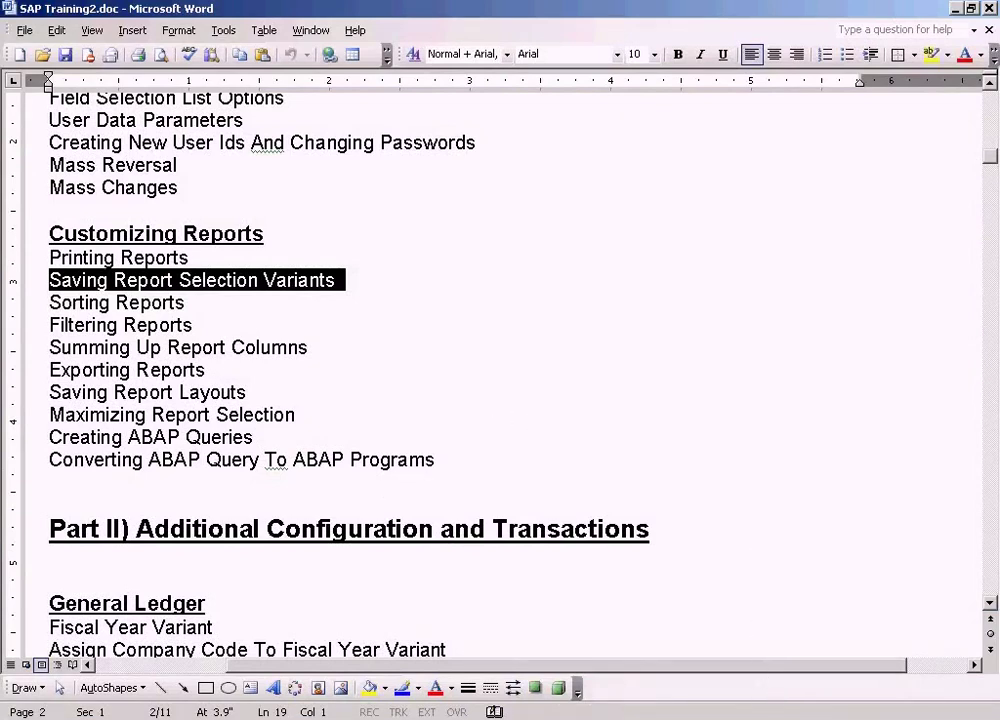
pyautogui.click(760, 719)
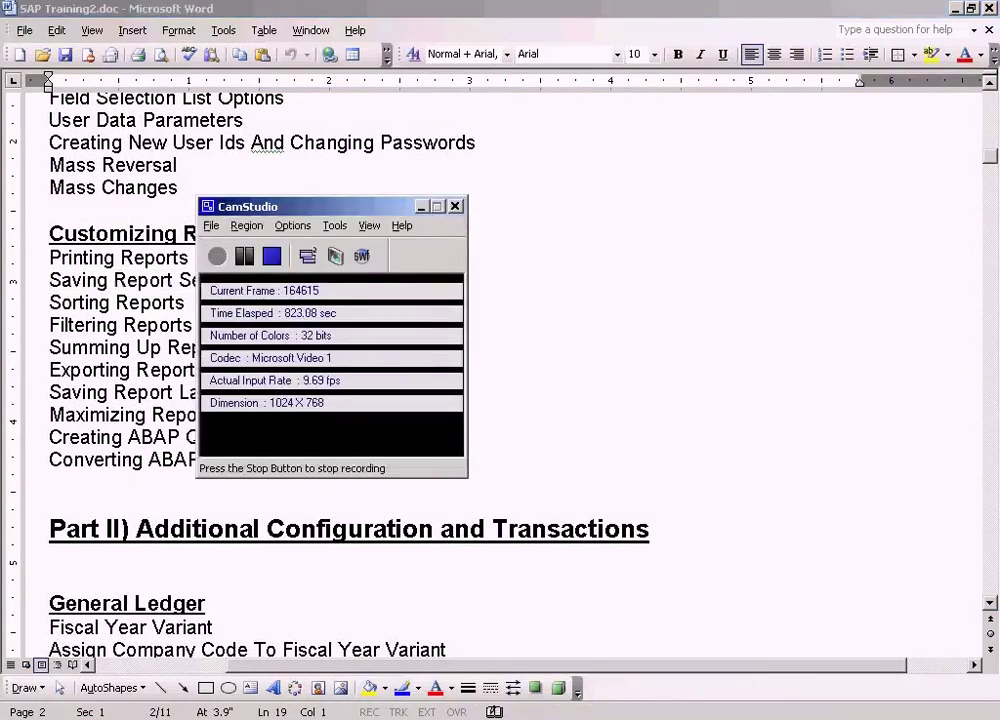
pyautogui.click(273, 258)
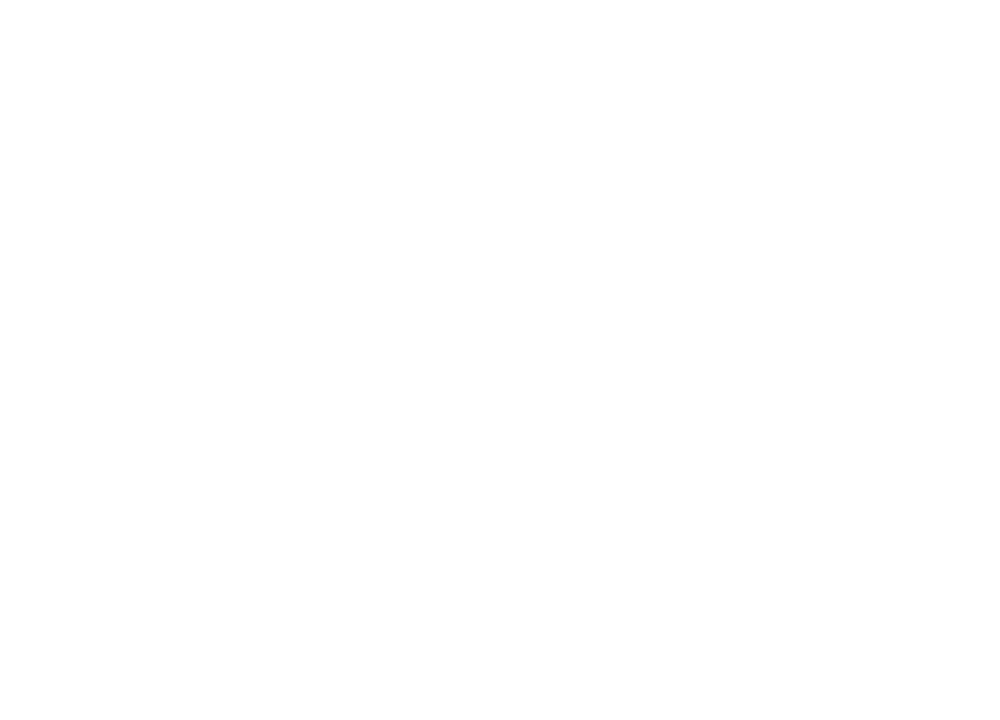